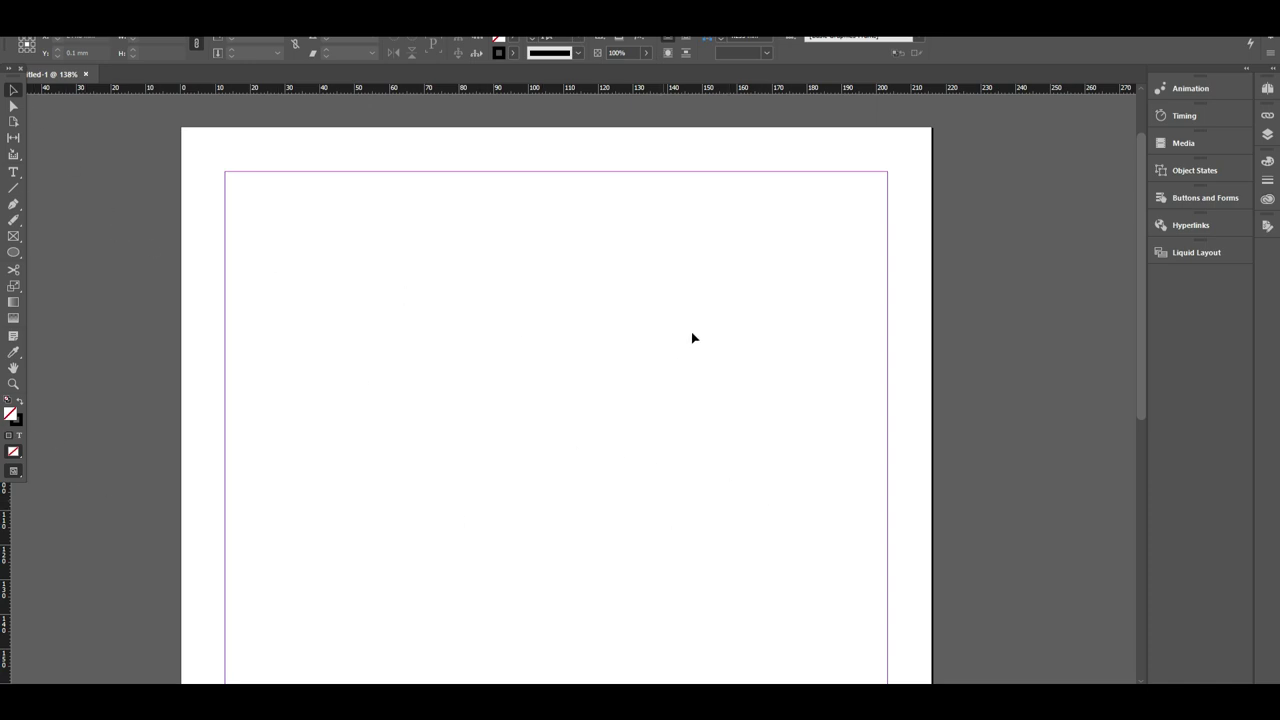
pyautogui.moveTo(655, 327); pyautogui.dragTo(677, 333)
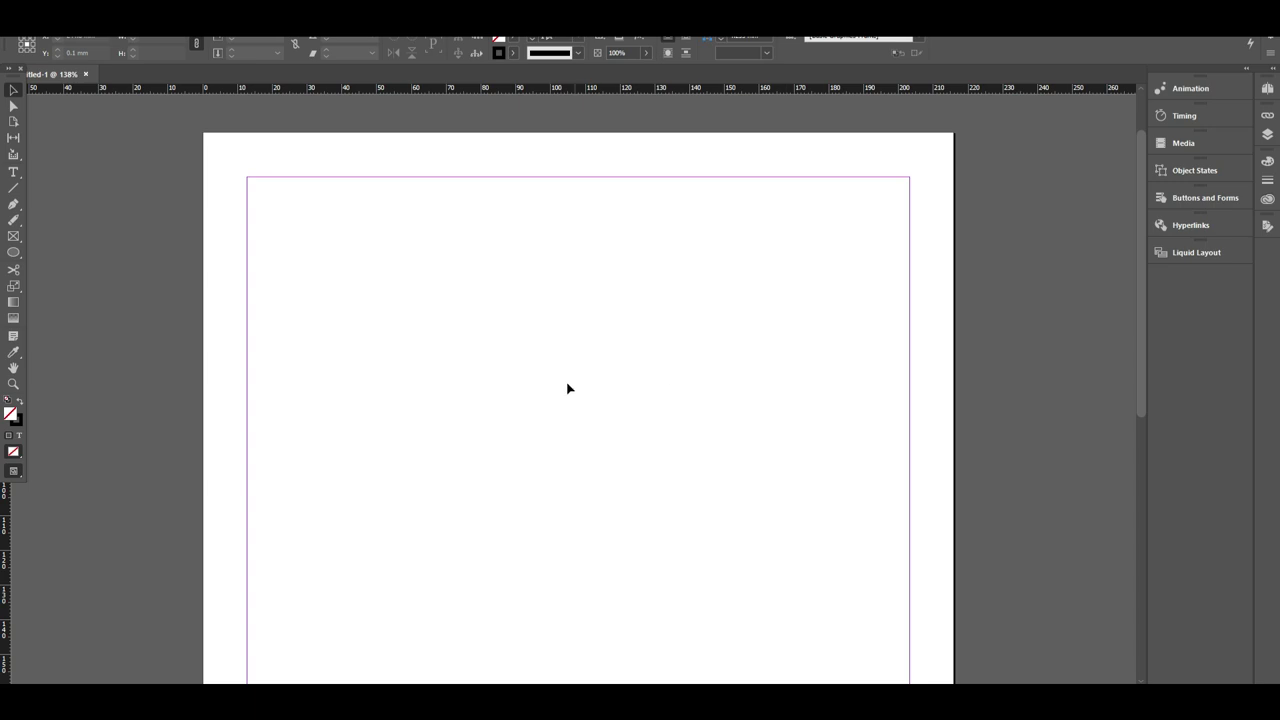
pyautogui.moveTo(643, 395); pyautogui.dragTo(642, 391)
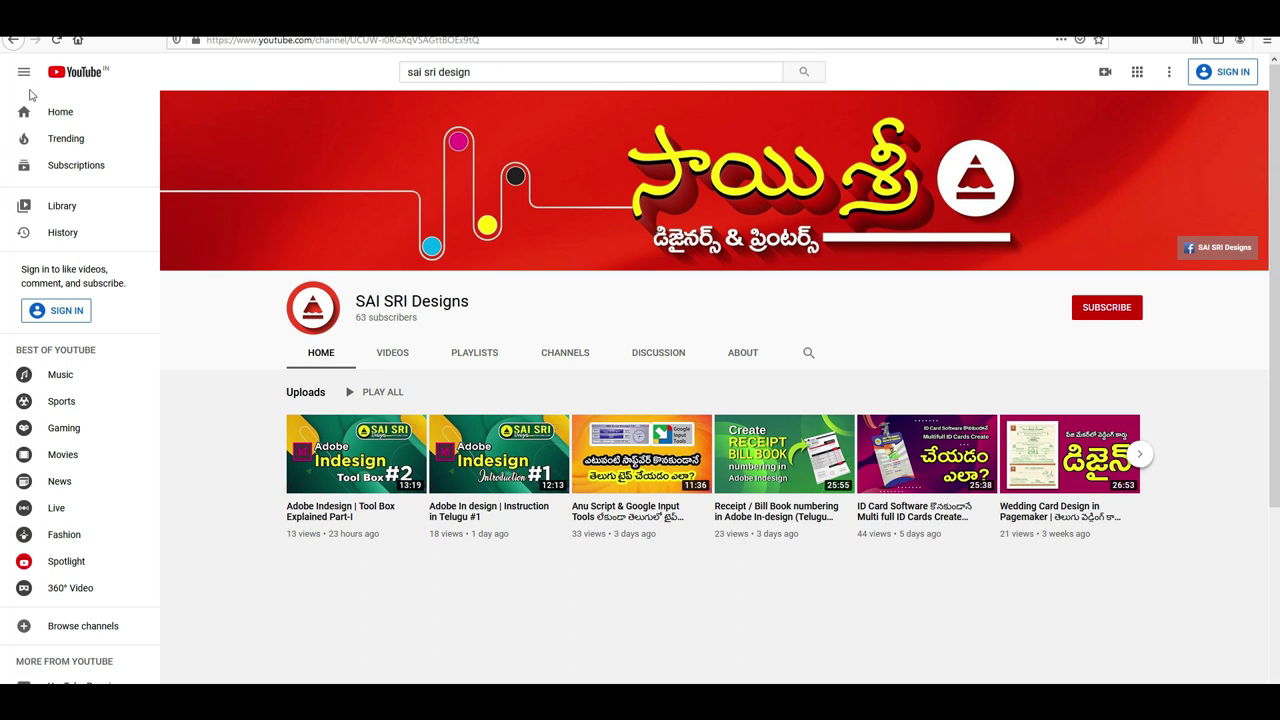
# Step: Search YouTube for "sai sri design" and open the SAI SRI Designs channel
pyautogui.click(96, 74)
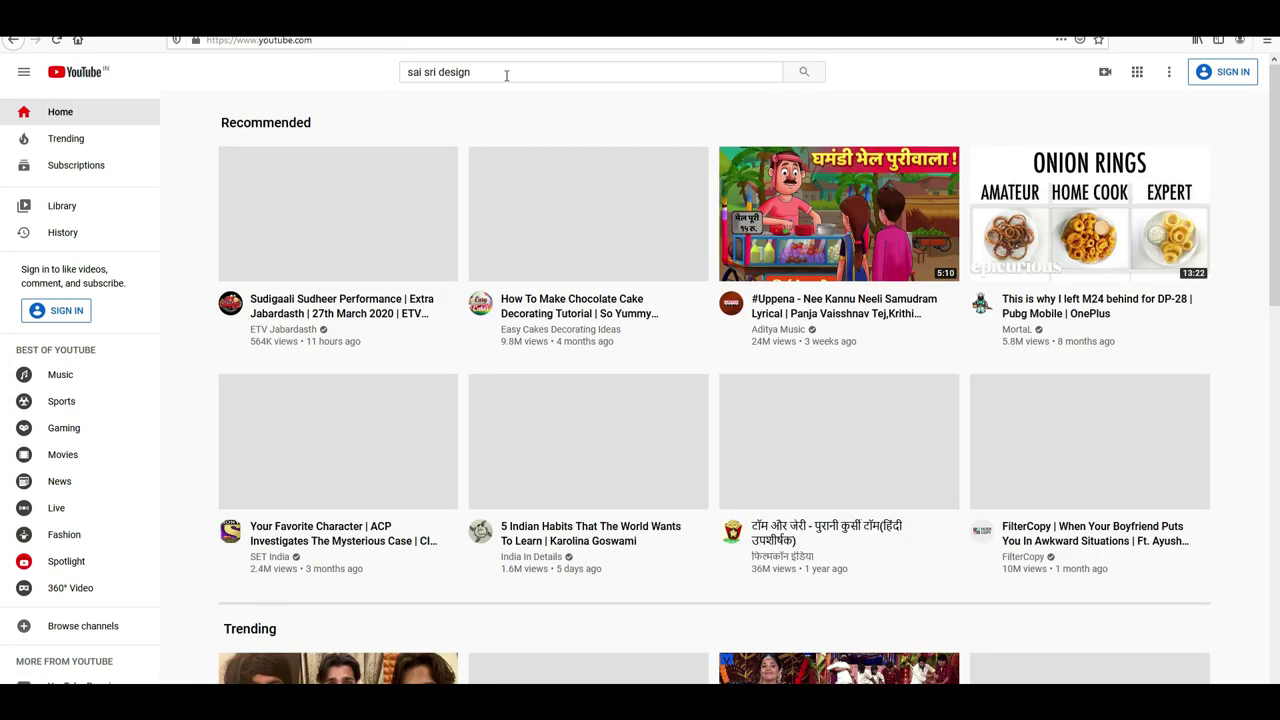
pyautogui.click(506, 75)
pyautogui.write('sai sri design')
pyautogui.press('Return')
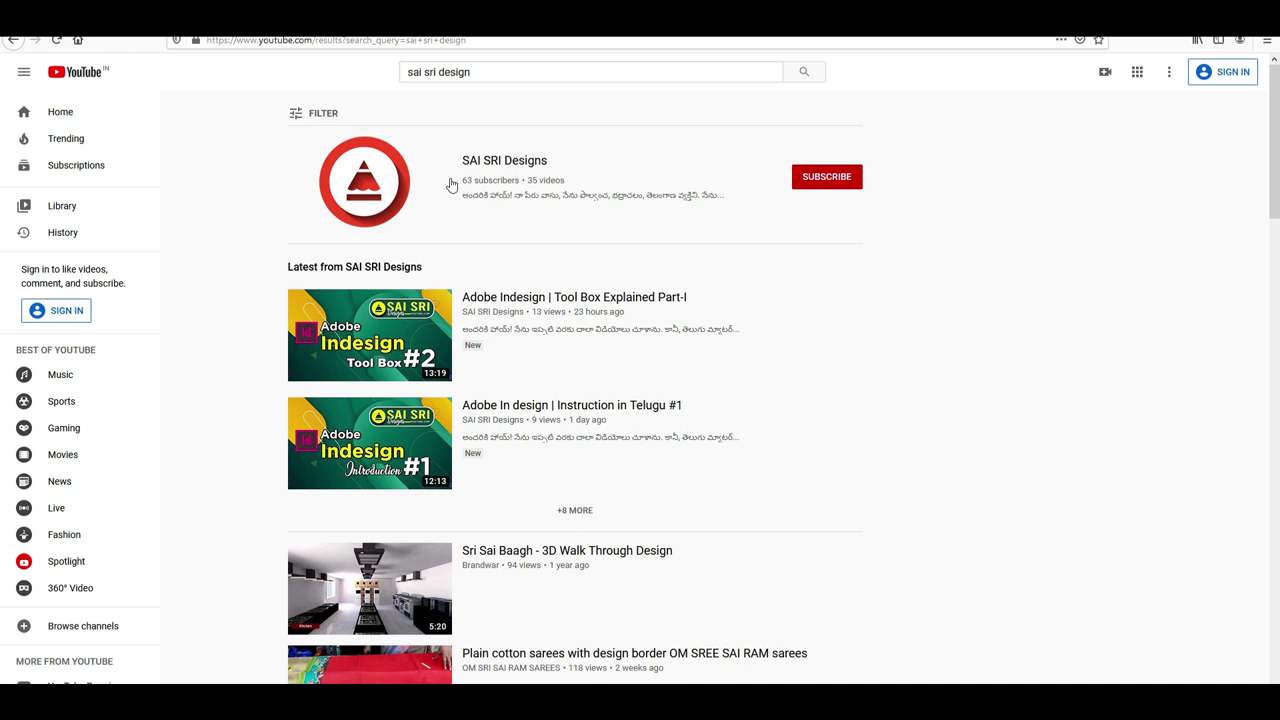
pyautogui.click(471, 161)
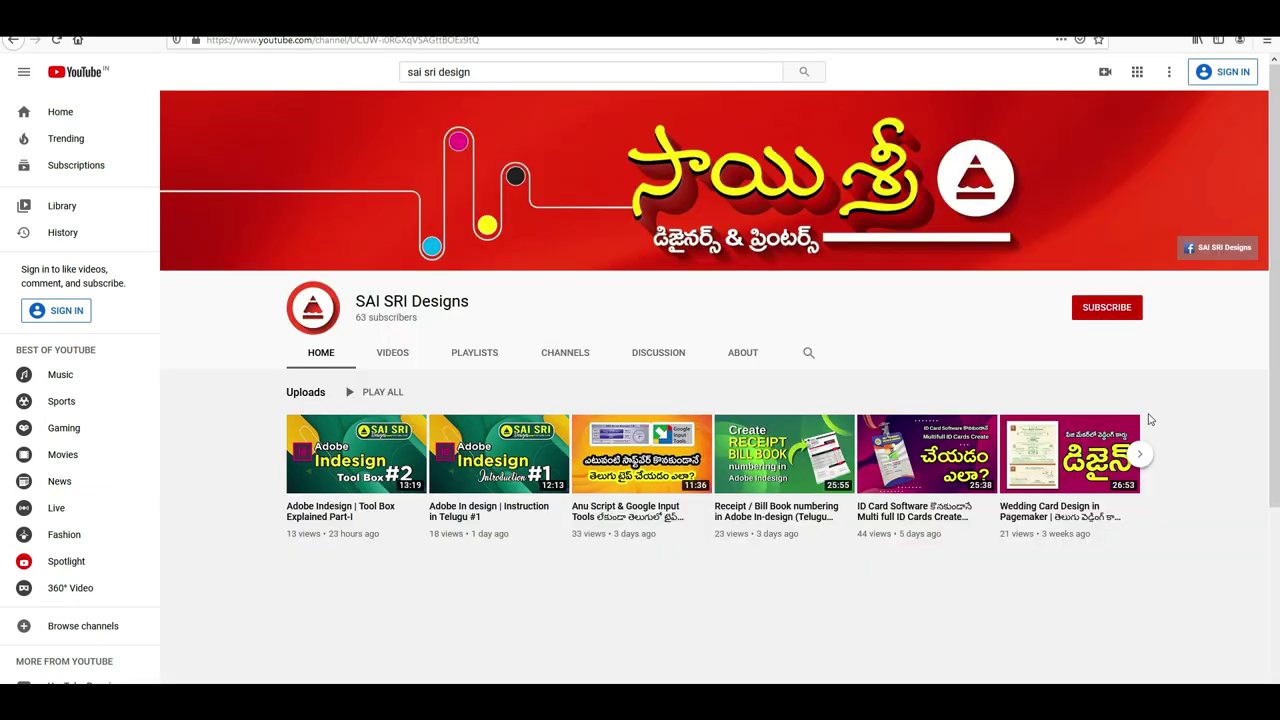
# Step: Browse the full list of videos uploaded by the SAI SRI Designs channel
pyautogui.click(391, 354)
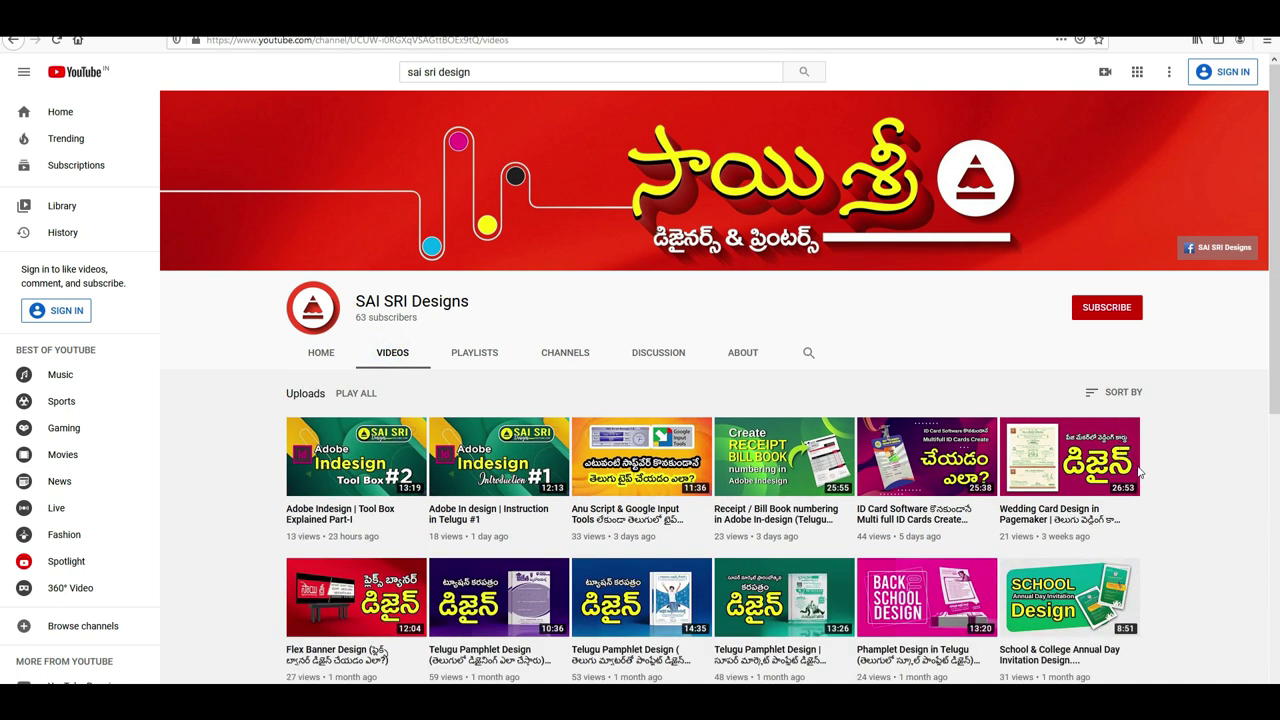
pyautogui.scroll(-3, 1143, 472)
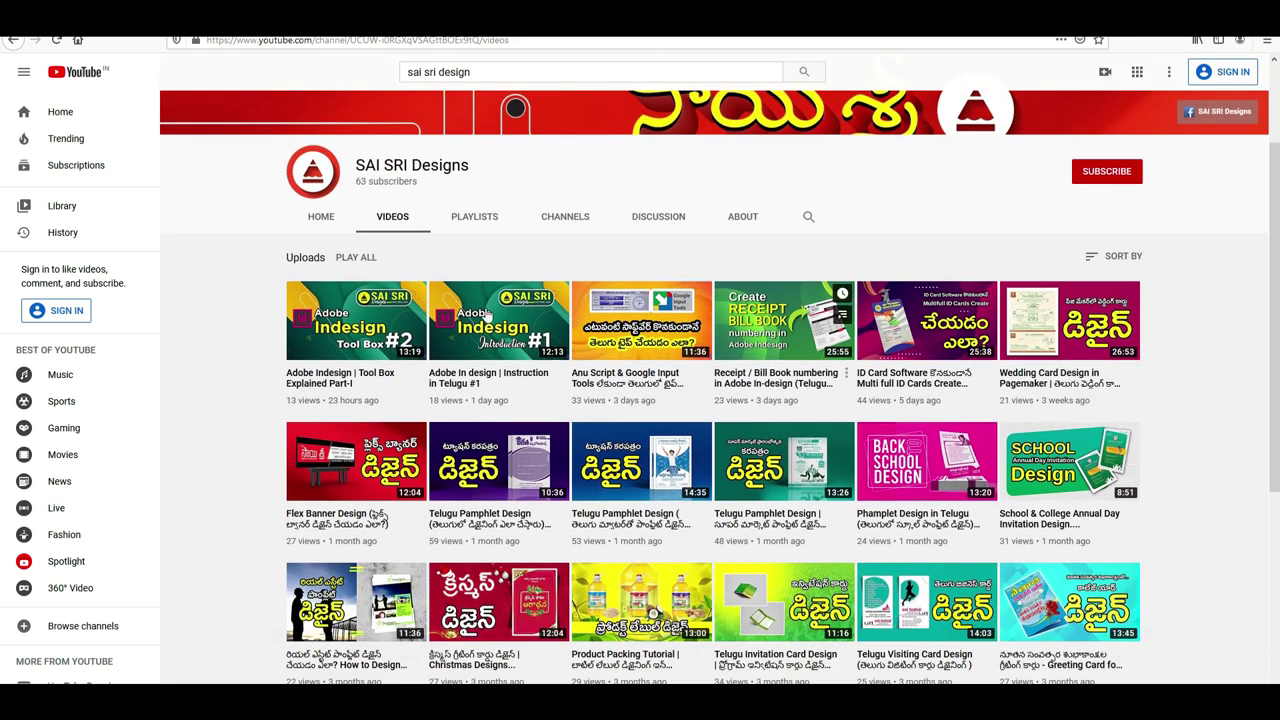
pyautogui.scroll(-4, 645, 563)
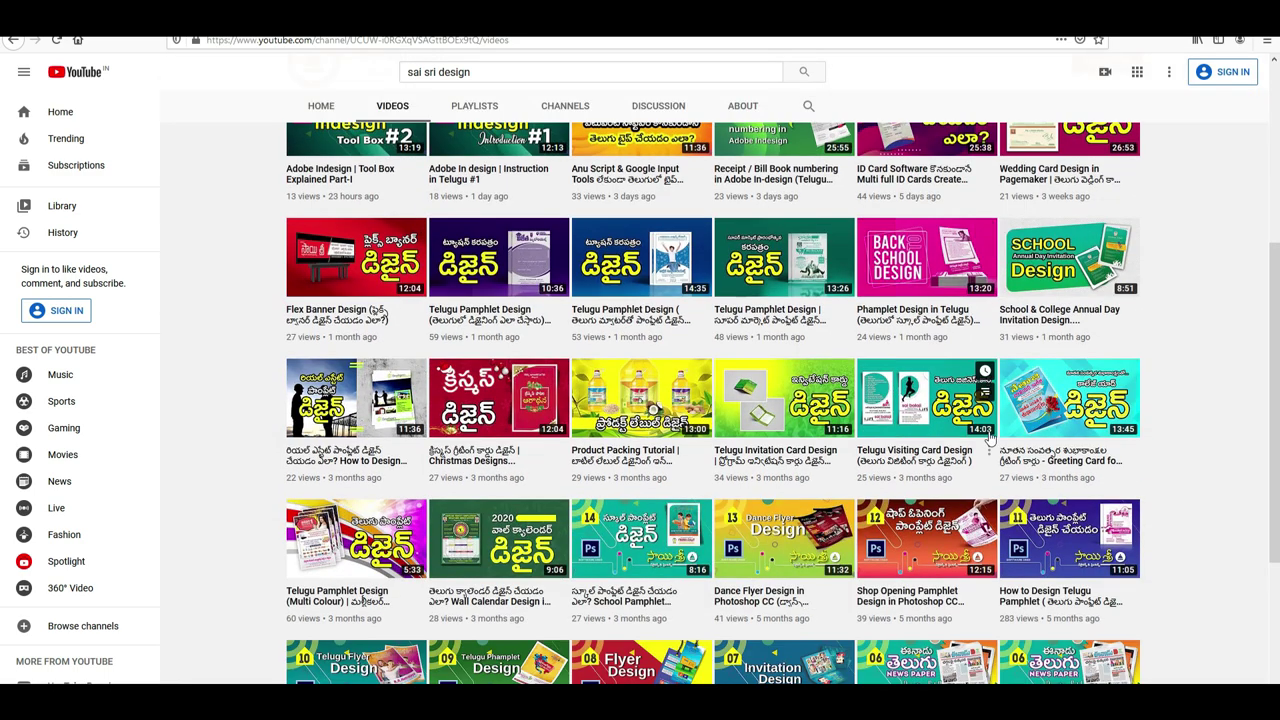
pyautogui.scroll(-1, 995, 436)
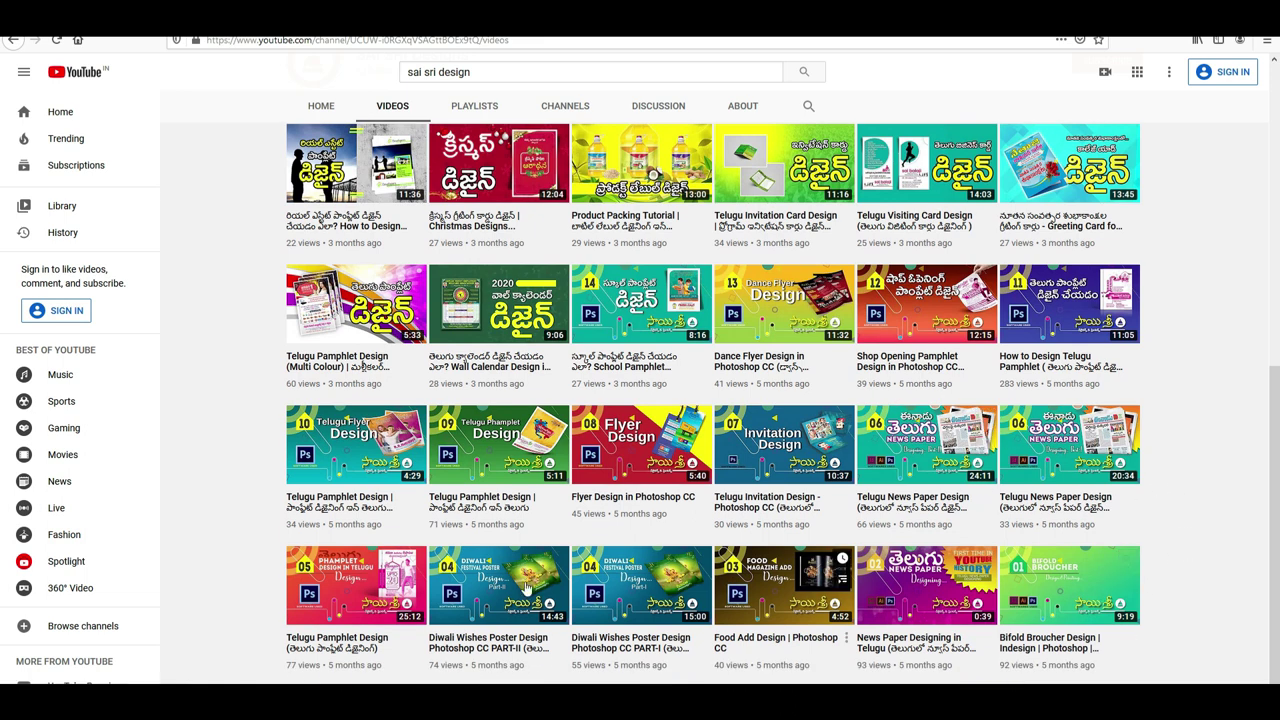
pyautogui.scroll(10, 1068, 415)
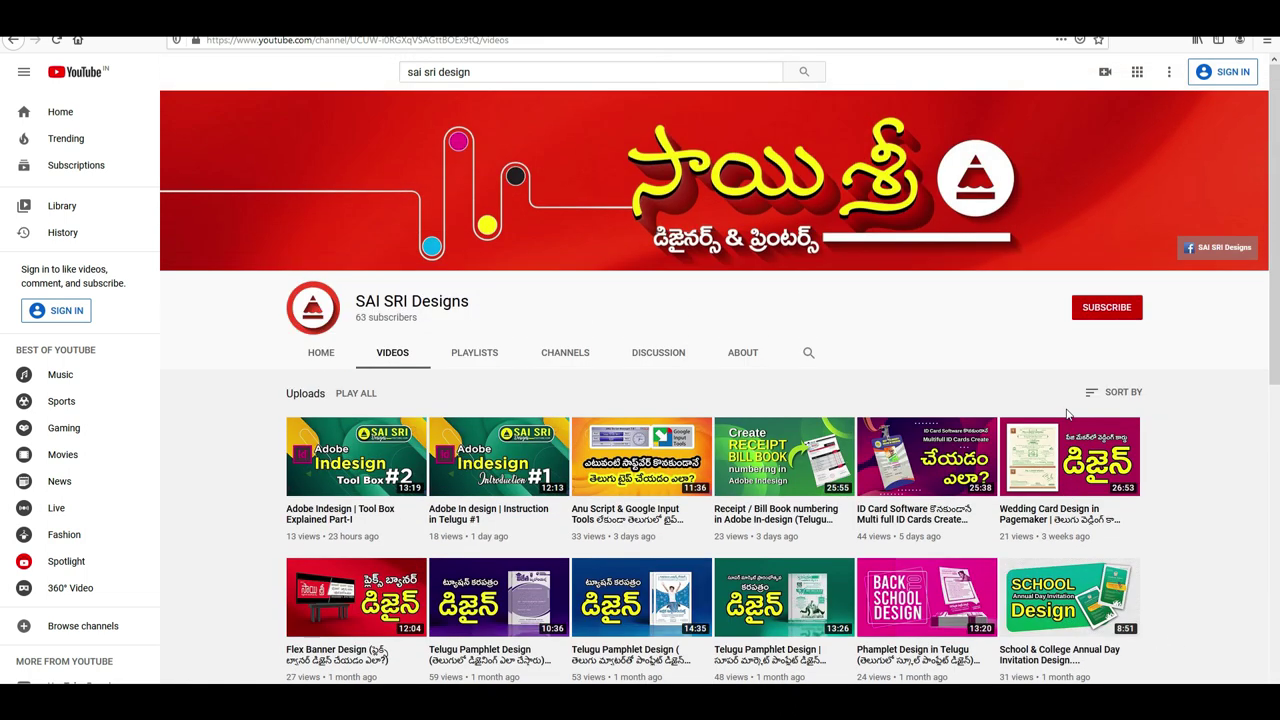
pyautogui.scroll(-6, 776, 425)
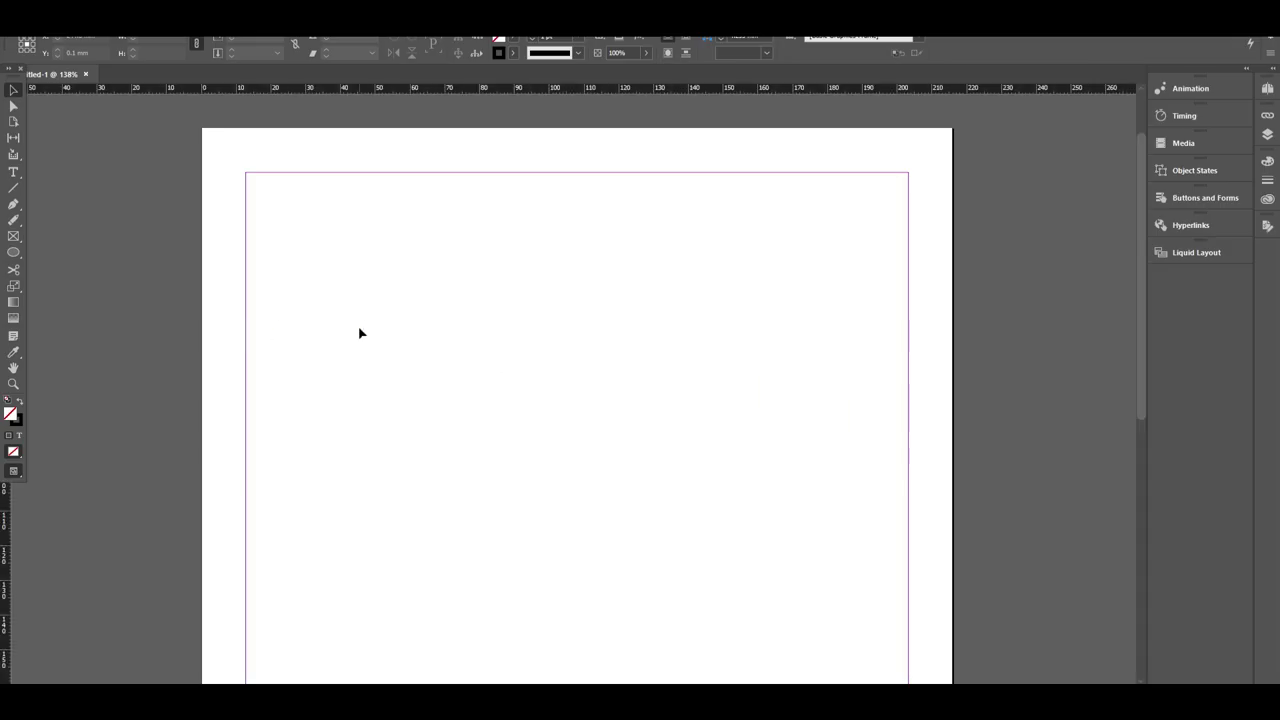
pyautogui.click(13, 221)
pyautogui.click(13, 90)
pyautogui.click(18, 225)
pyautogui.click(18, 218)
pyautogui.click(51, 236)
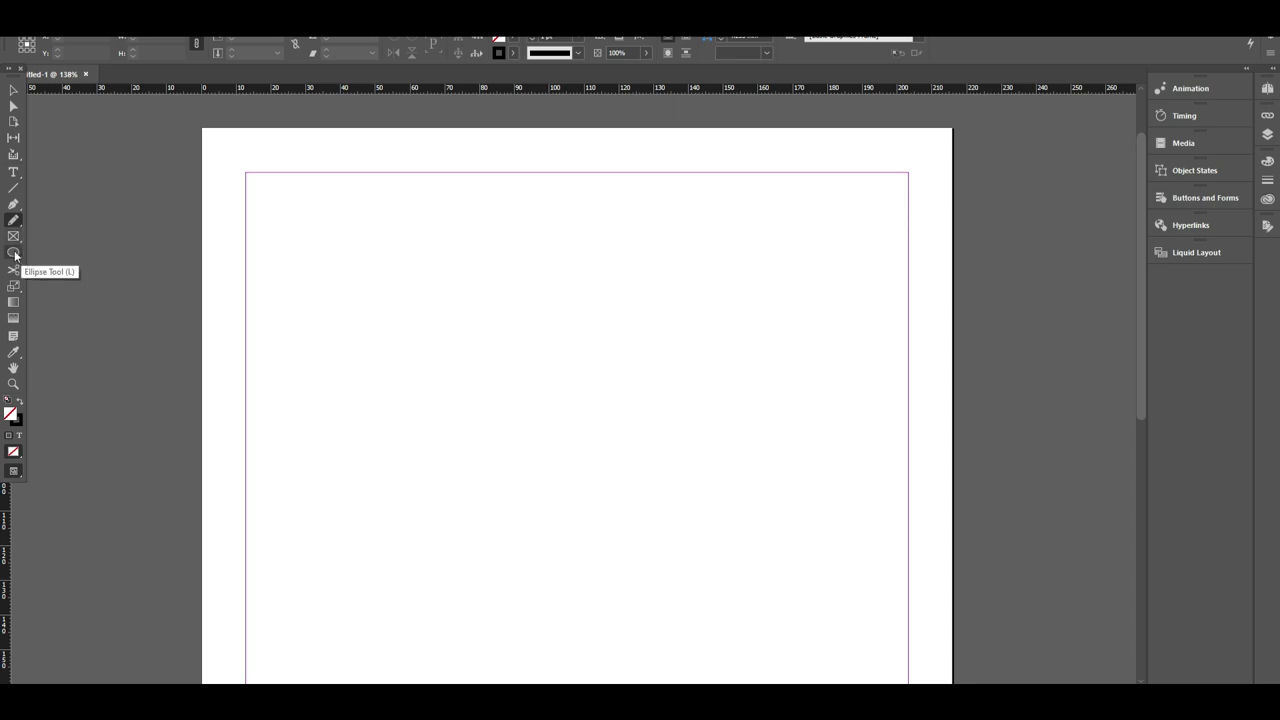
# Step: Draw a rectangular placeholder frame about 49 mm high near the upper left margin of the page with the Rectangle Frame Tool
pyautogui.click(19, 239)
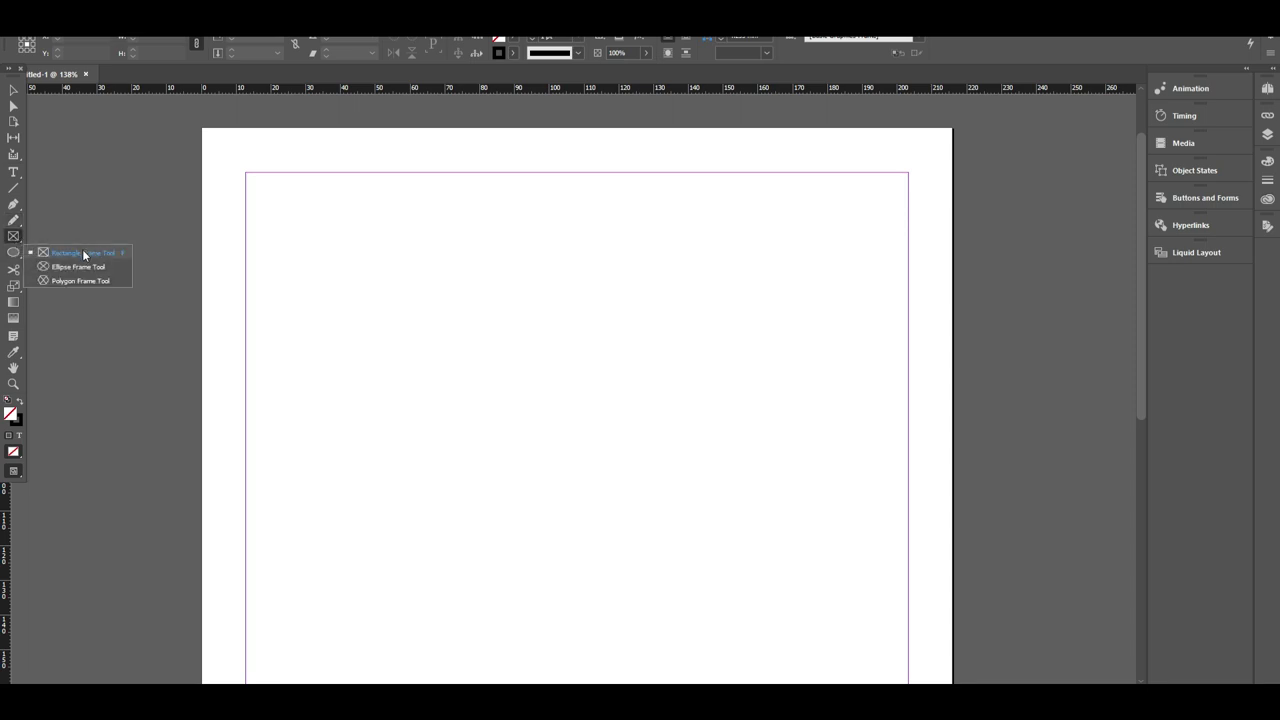
pyautogui.click(15, 237)
pyautogui.moveTo(309, 203); pyautogui.dragTo(597, 374)
pyautogui.press('/')
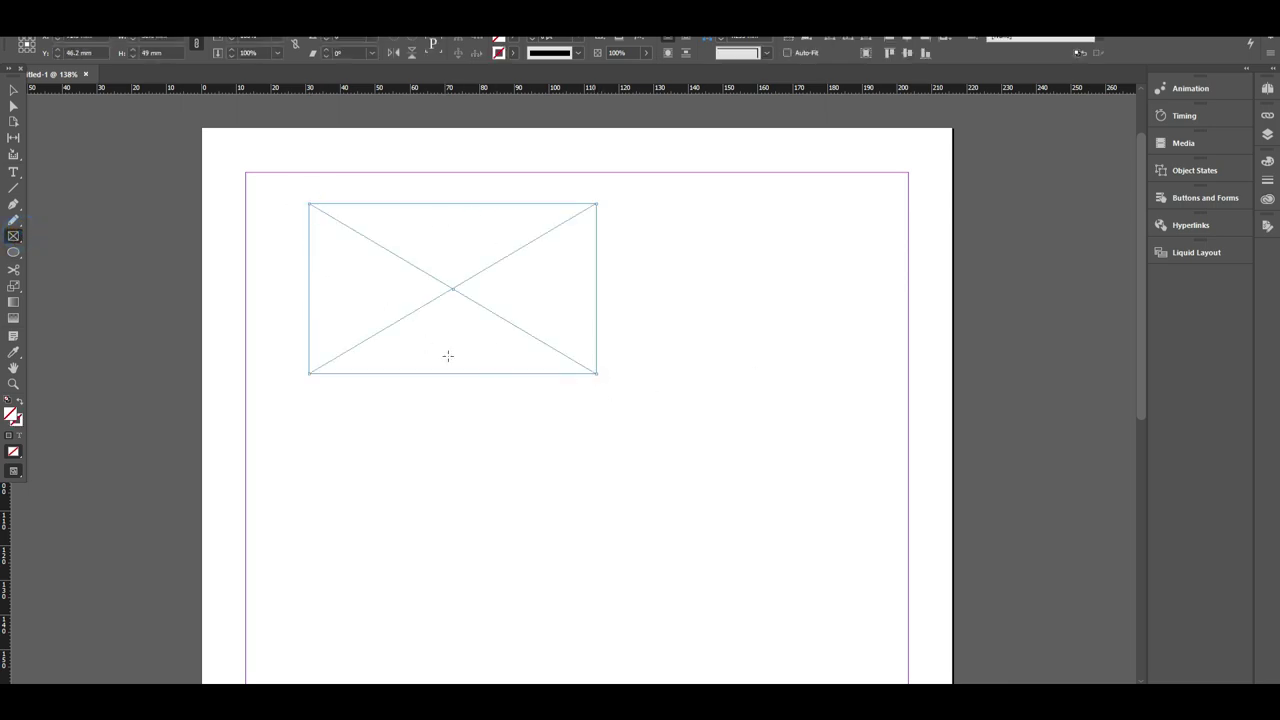
pyautogui.click(14, 90)
pyautogui.click(531, 263)
pyautogui.click(719, 341)
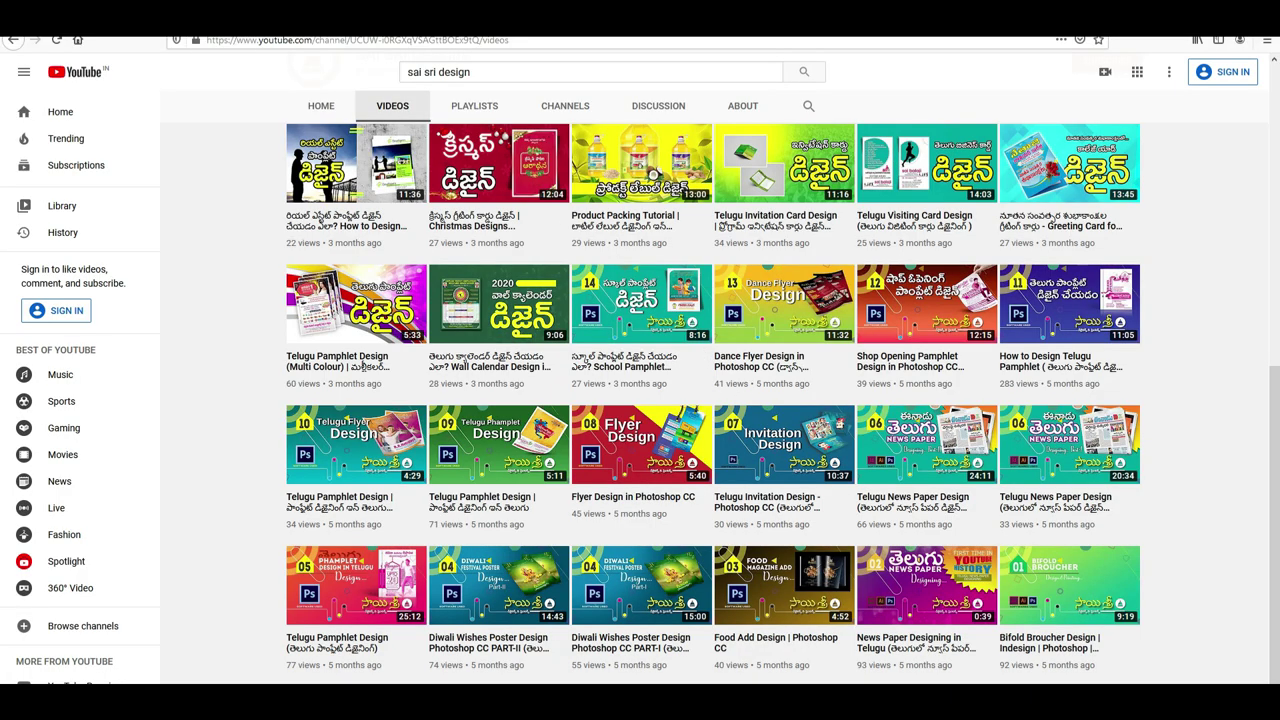
# Step: Switch to the browser, open Google Images in a new tab and search for "wheather pics"
pyautogui.click(159, 26)
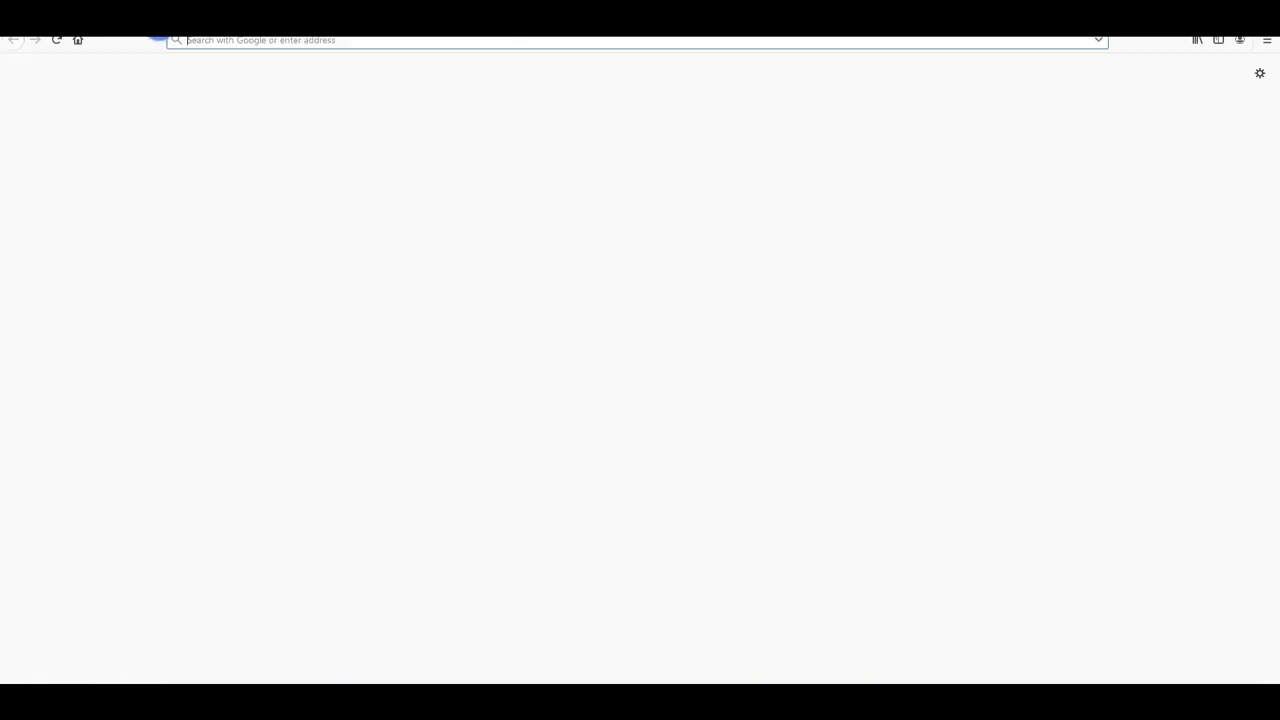
pyautogui.write('google')
pyautogui.press('Return')
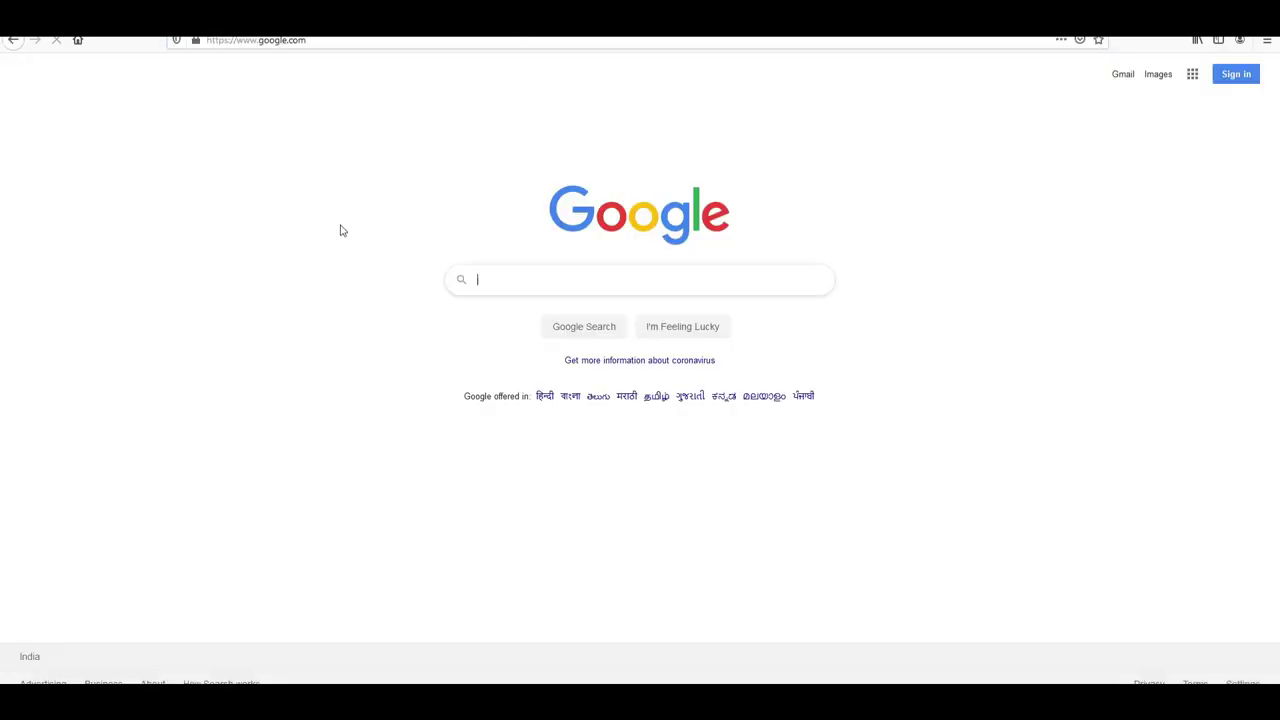
pyautogui.click(1160, 94)
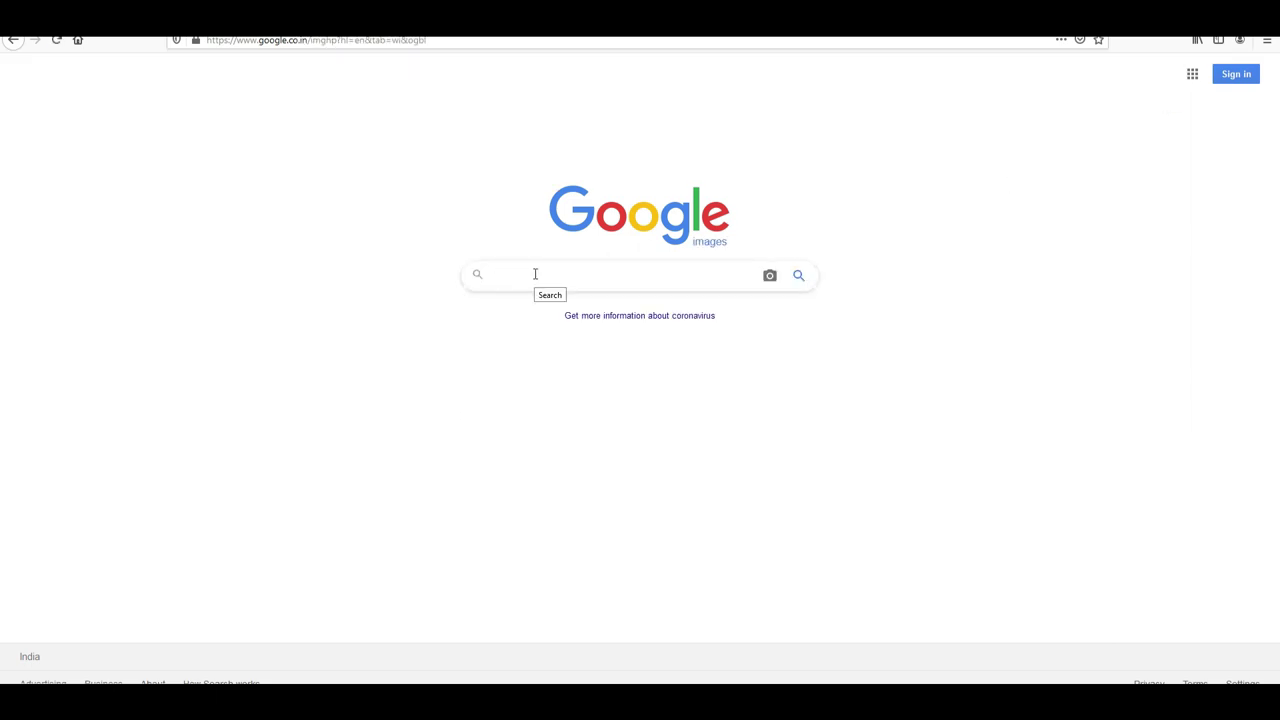
pyautogui.write('wheather pics')
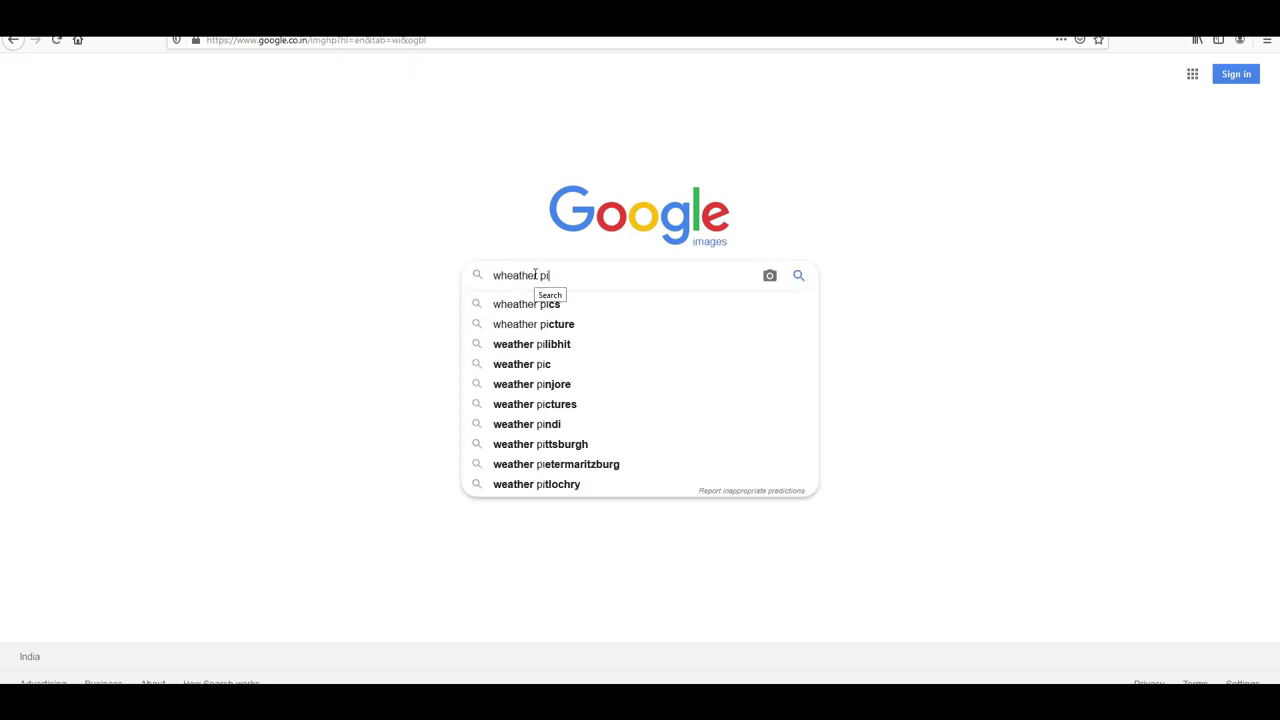
pyautogui.press('Return')
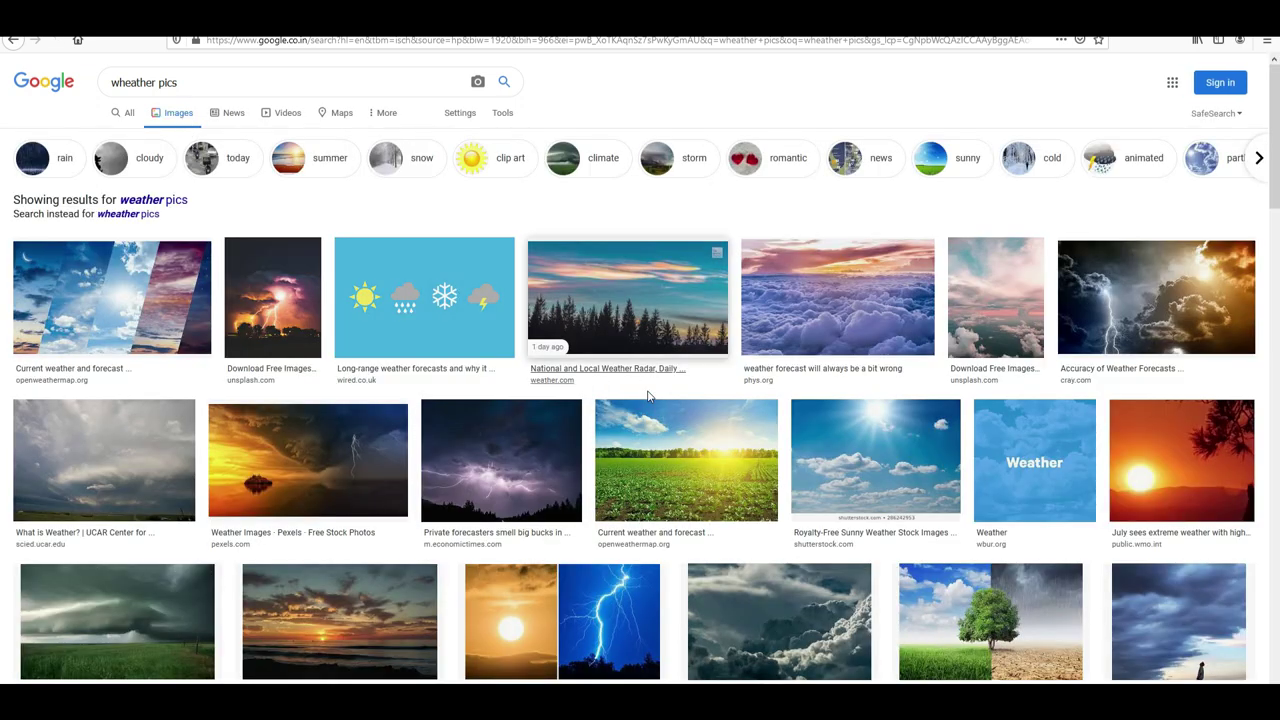
# Step: Copy the openweathermap.org image of the green field with a low sun from the results
pyautogui.click(712, 447)
pyautogui.rightClick(900, 301)
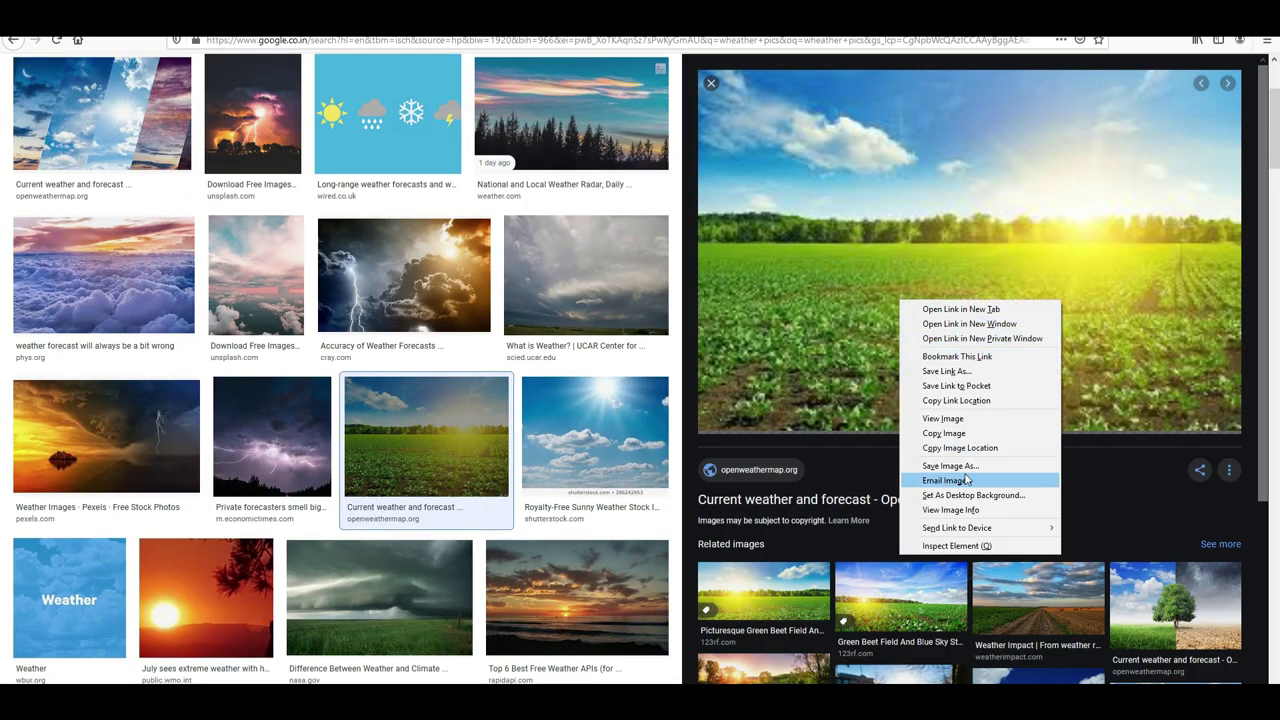
pyautogui.click(955, 433)
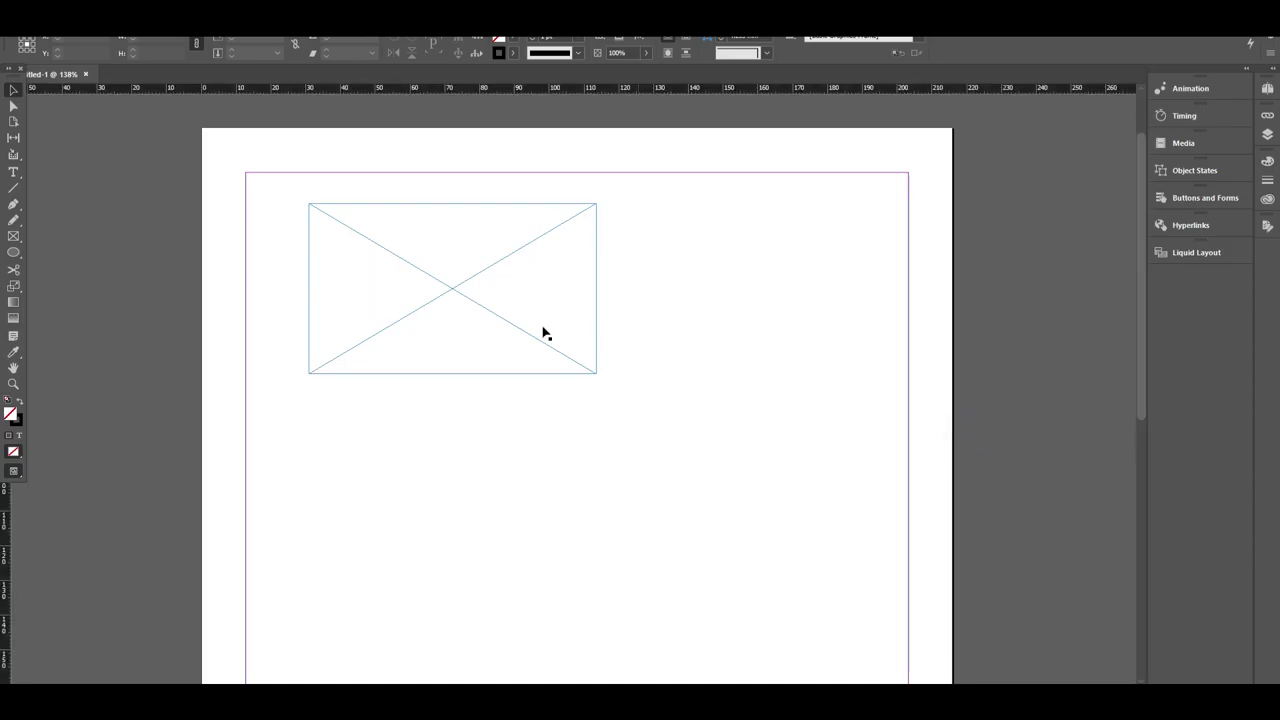
# Step: In InDesign, paste the copied field image into the rectangular frame and fill the frame proportionally
pyautogui.click(414, 259)
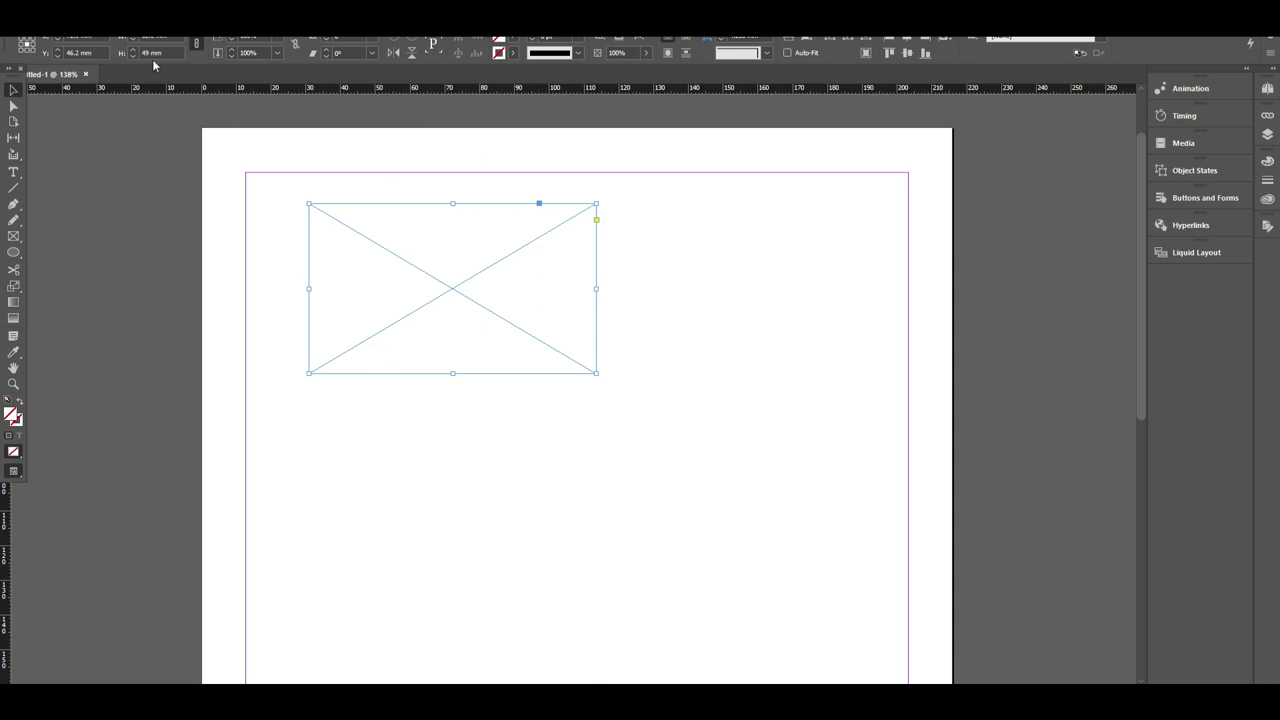
pyautogui.click(62, 22)
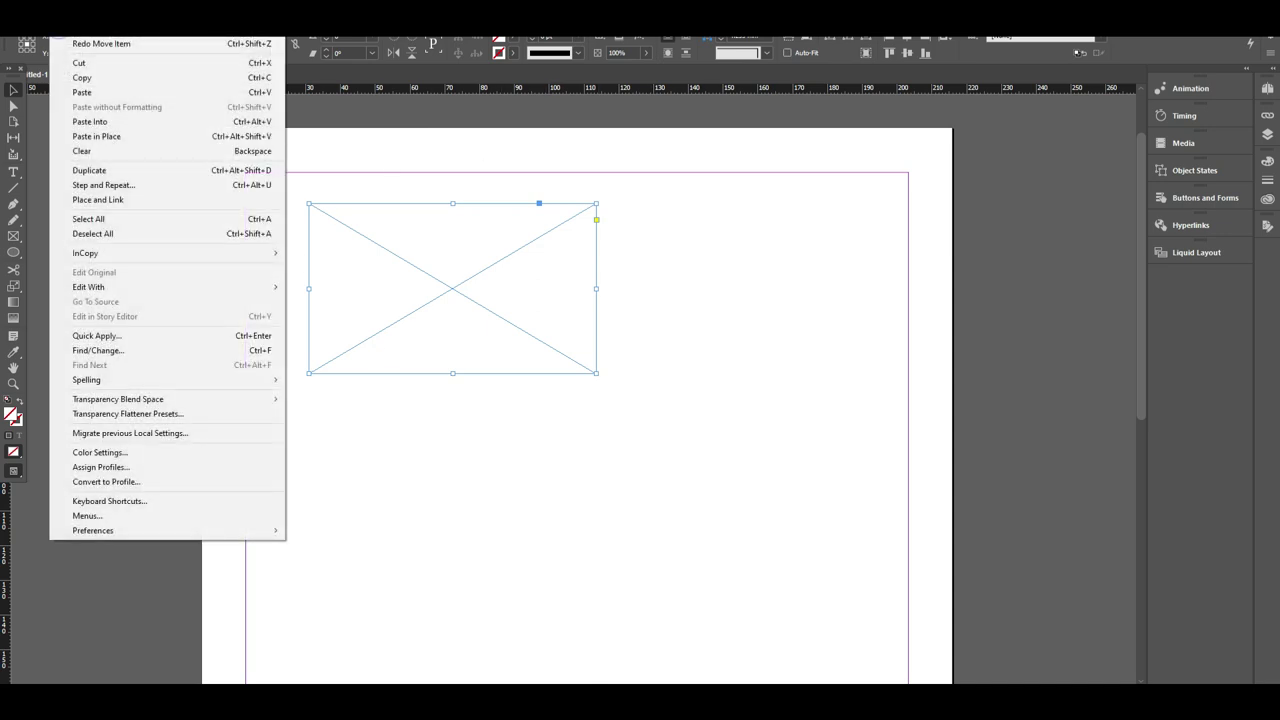
pyautogui.click(95, 121)
pyautogui.hotkey('ctrl', 'alt', 'shift', 'c')
pyautogui.moveTo(445, 290)
pyautogui.mouseDown()
pyautogui.moveTo(505, 256)
pyautogui.moveTo(445, 290)
pyautogui.mouseUp()
pyautogui.click(764, 550)
pyautogui.moveTo(709, 432); pyautogui.dragTo(540, 340)
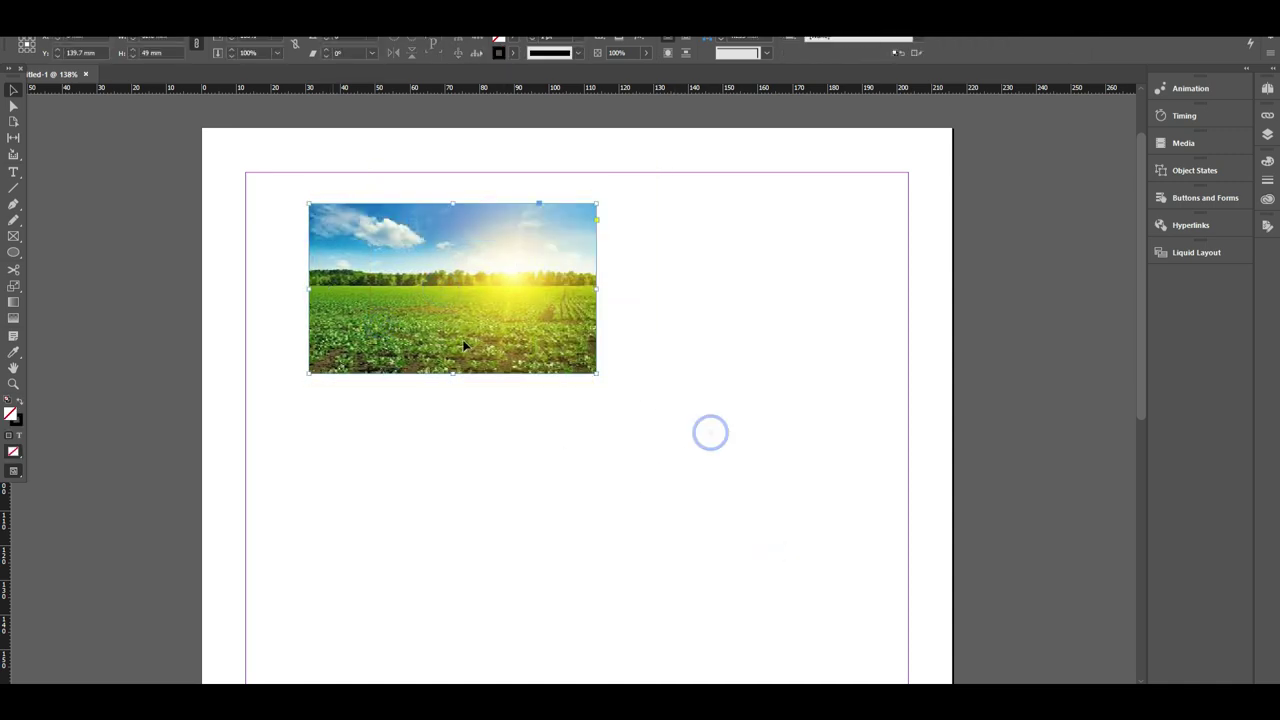
# Step: Draw a rectangle about 54 mm high below the field image with the Rectangle Tool
pyautogui.moveTo(13, 252); pyautogui.dragTo(57, 263)
pyautogui.moveTo(318, 434); pyautogui.dragTo(646, 621)
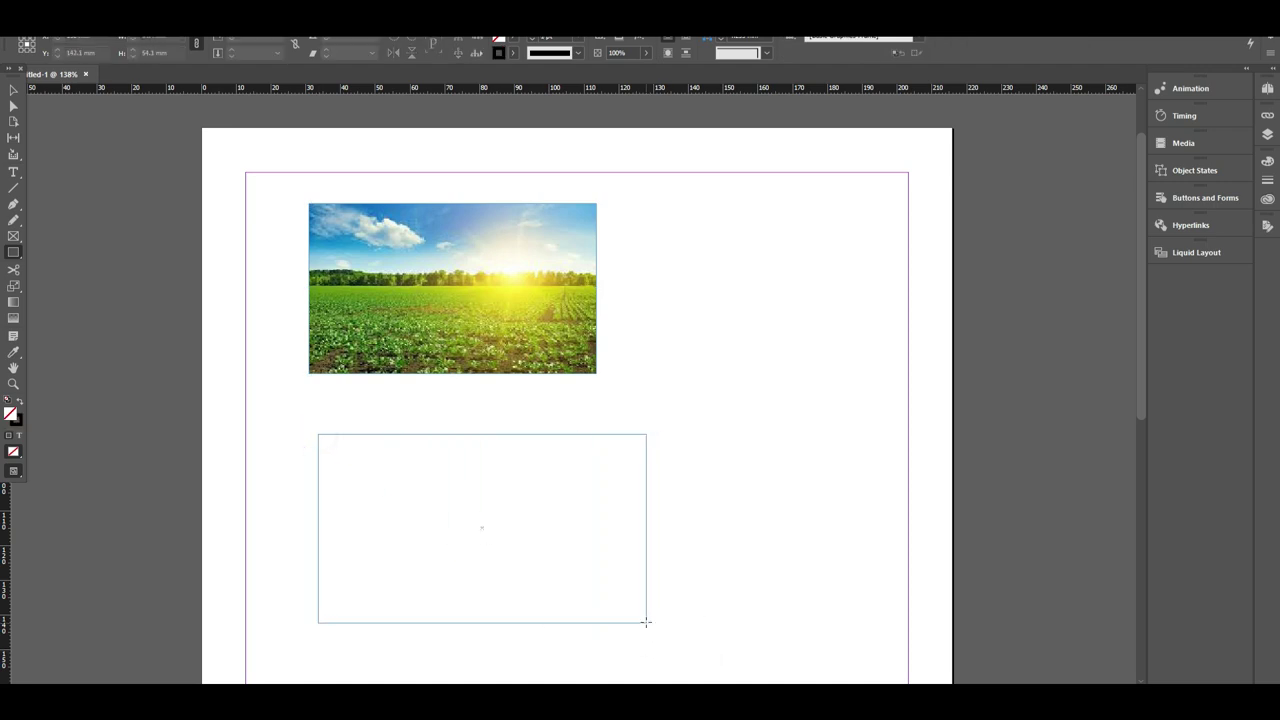
pyautogui.click(13, 90)
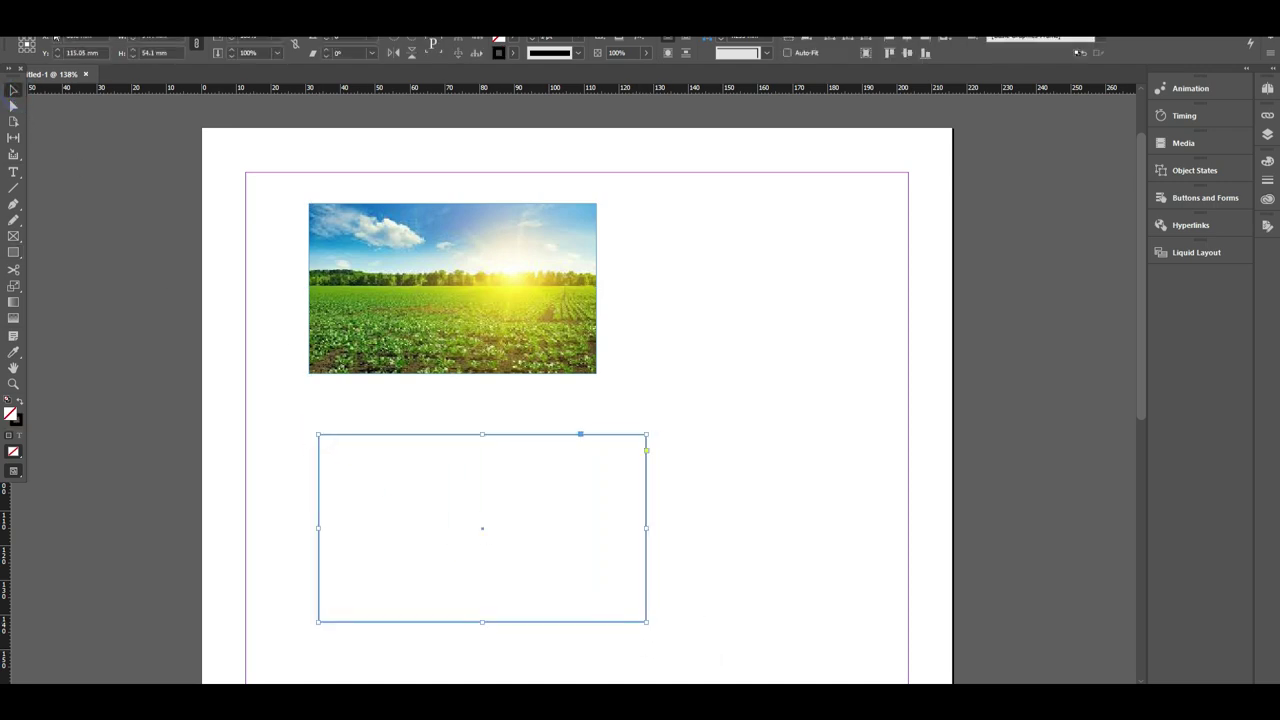
pyautogui.click(50, 30)
pyautogui.click(95, 200)
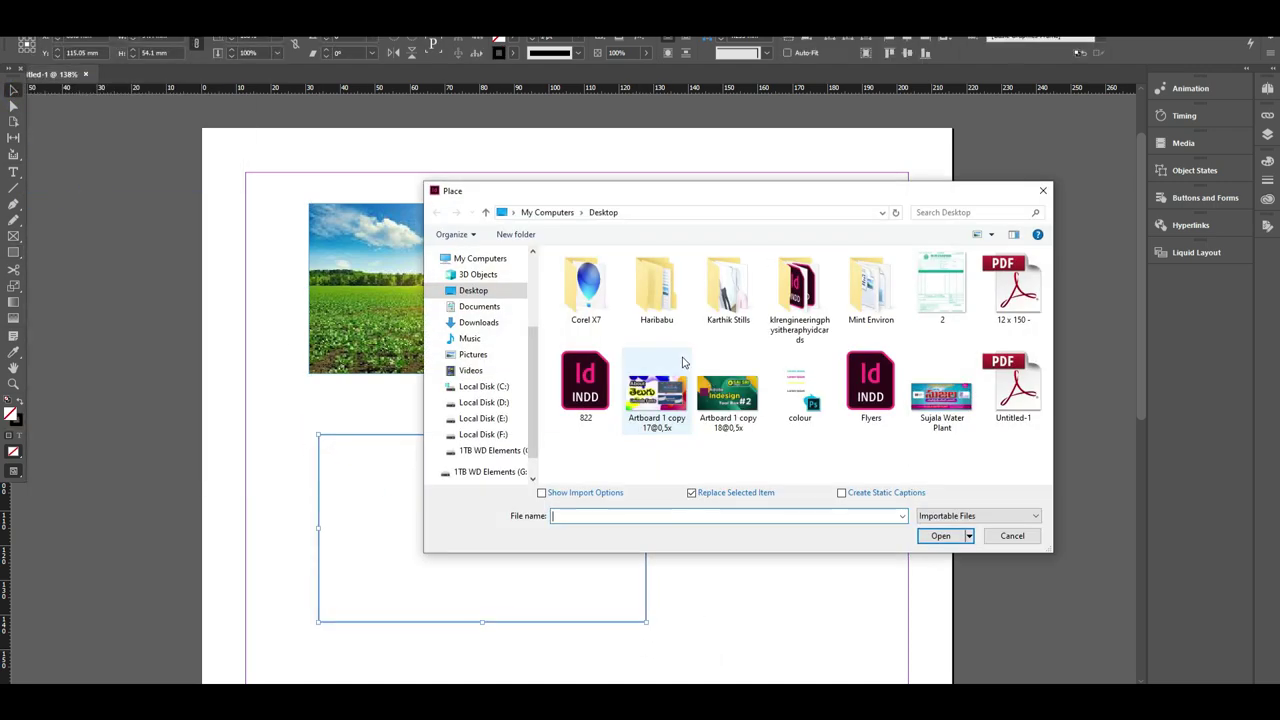
pyautogui.doubleClick(750, 415)
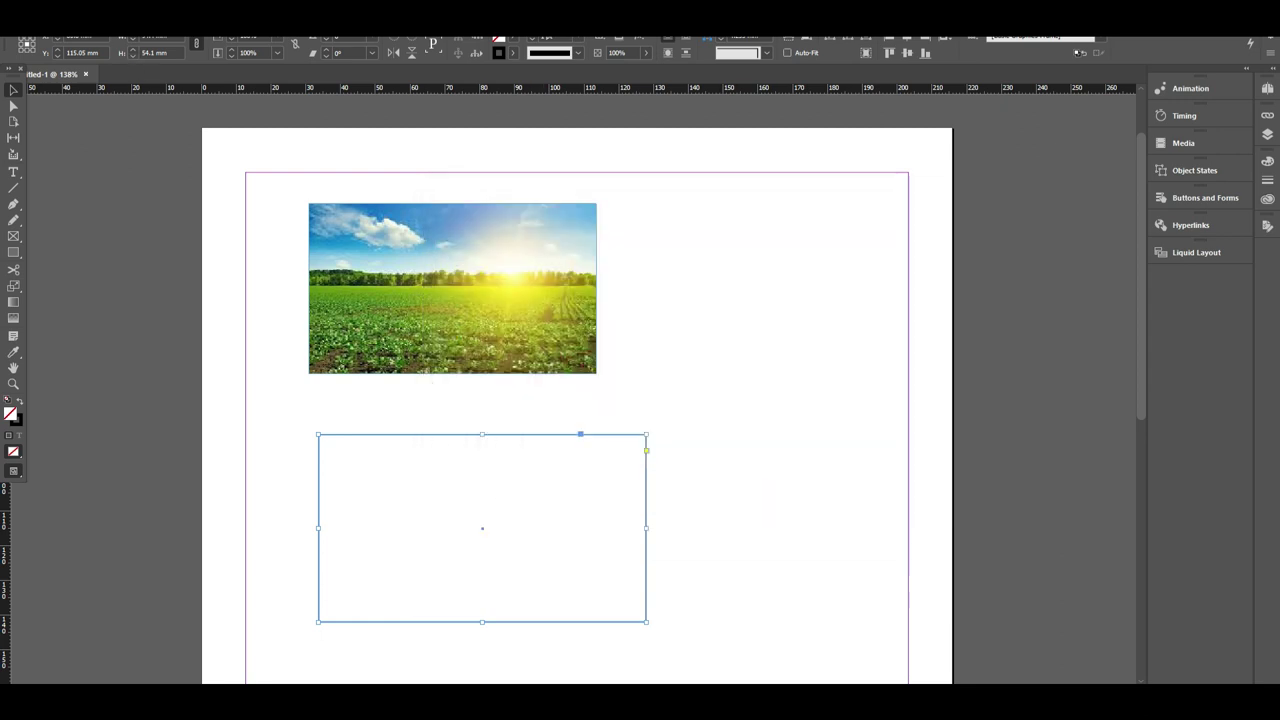
# Step: Paste the copied field image into the lower rectangle, fit it to fill the frame and switch to Preview mode
pyautogui.click(62, 30)
pyautogui.click(126, 124)
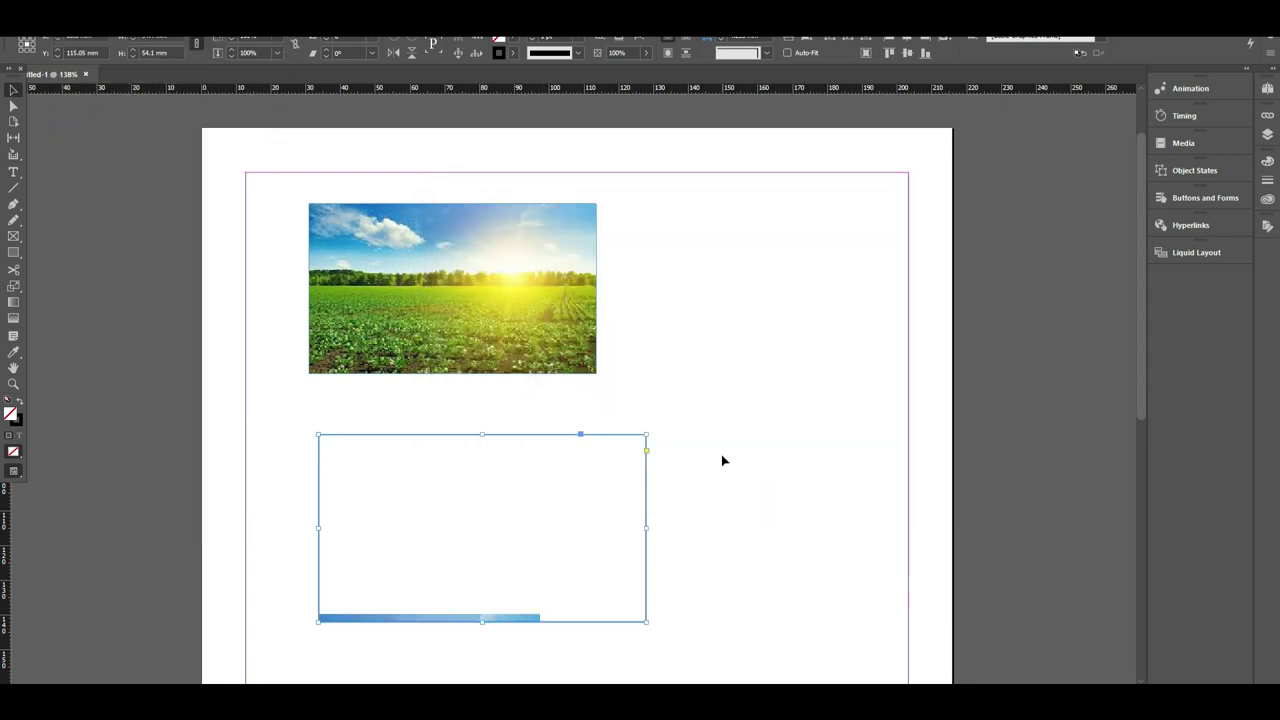
pyautogui.press('w')
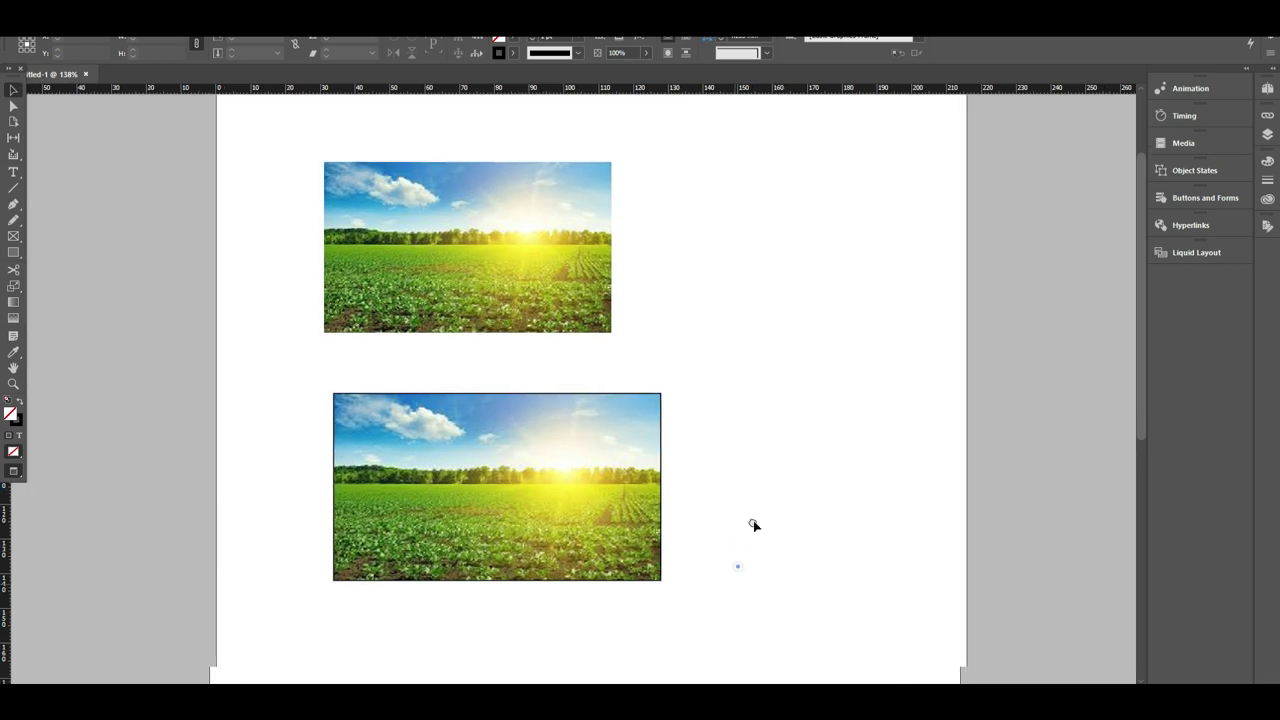
pyautogui.hotkey('ctrl', 'a')
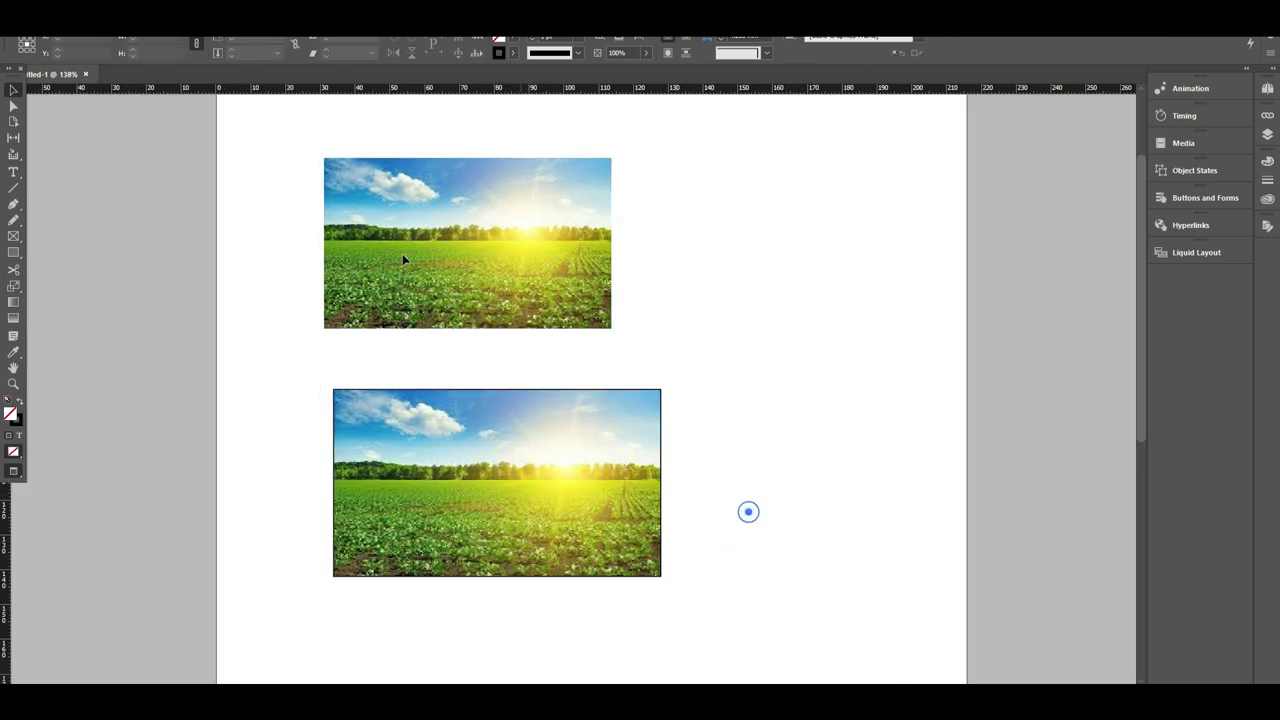
pyautogui.moveTo(800, 520); pyautogui.dragTo(323, 363)
pyautogui.moveTo(706, 334); pyautogui.dragTo(396, 180)
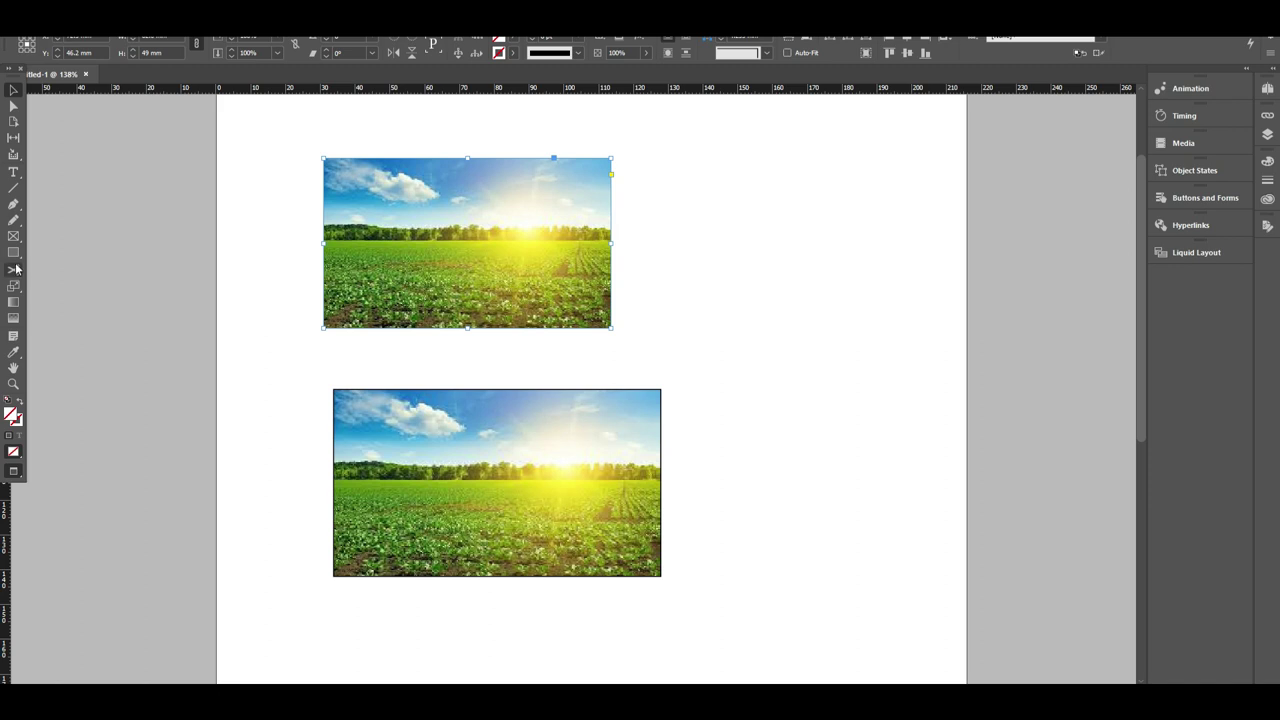
pyautogui.click(15, 271)
pyautogui.click(15, 91)
# Step: Move the lower field image up so it overlaps the upper one, and select both images
pyautogui.moveTo(509, 459); pyautogui.dragTo(475, 197)
pyautogui.moveTo(591, 498); pyautogui.dragTo(512, 322)
pyautogui.click(500, 420)
pyautogui.click(383, 443)
pyautogui.moveTo(481, 271); pyautogui.dragTo(543, 458)
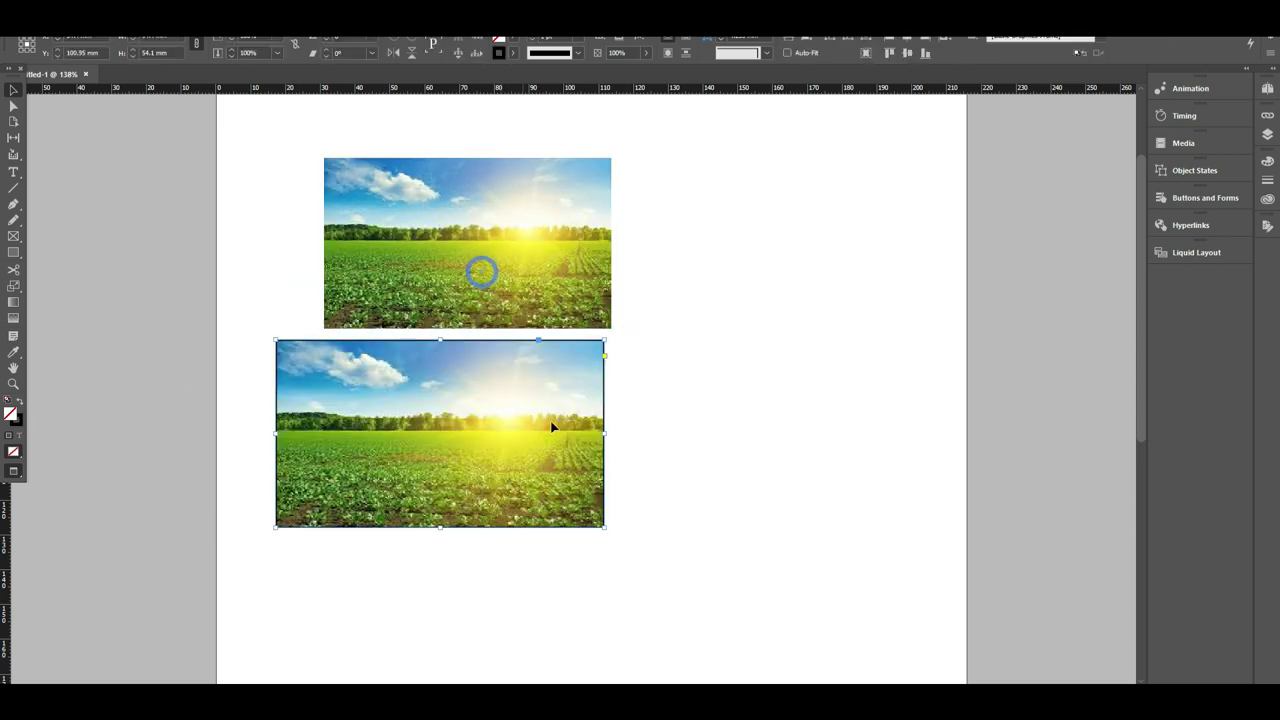
pyautogui.moveTo(534, 411); pyautogui.dragTo(599, 283)
pyautogui.moveTo(483, 414); pyautogui.dragTo(330, 300)
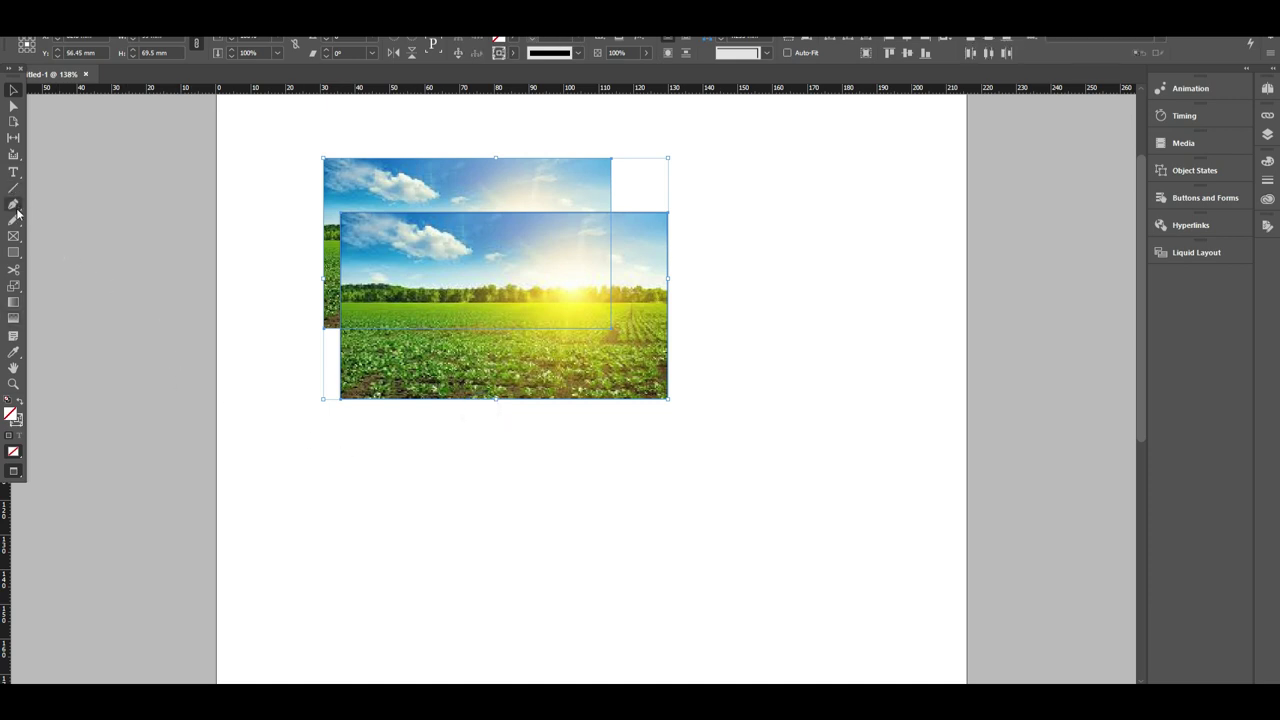
# Step: Draw a freehand curve about 47 mm high below the two field images with the Pencil Tool
pyautogui.click(15, 219)
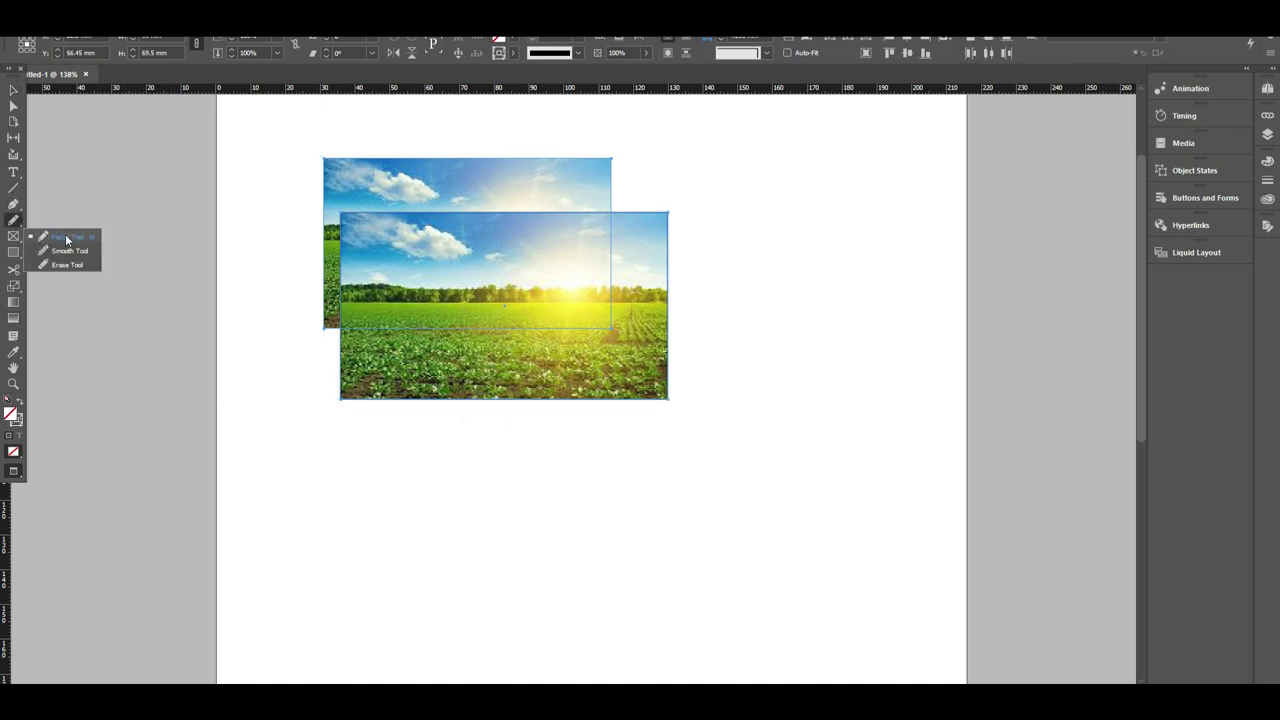
pyautogui.click(63, 234)
pyautogui.moveTo(447, 525)
pyautogui.mouseDown()
pyautogui.moveTo(828, 418)
pyautogui.moveTo(831, 398)
pyautogui.mouseUp()
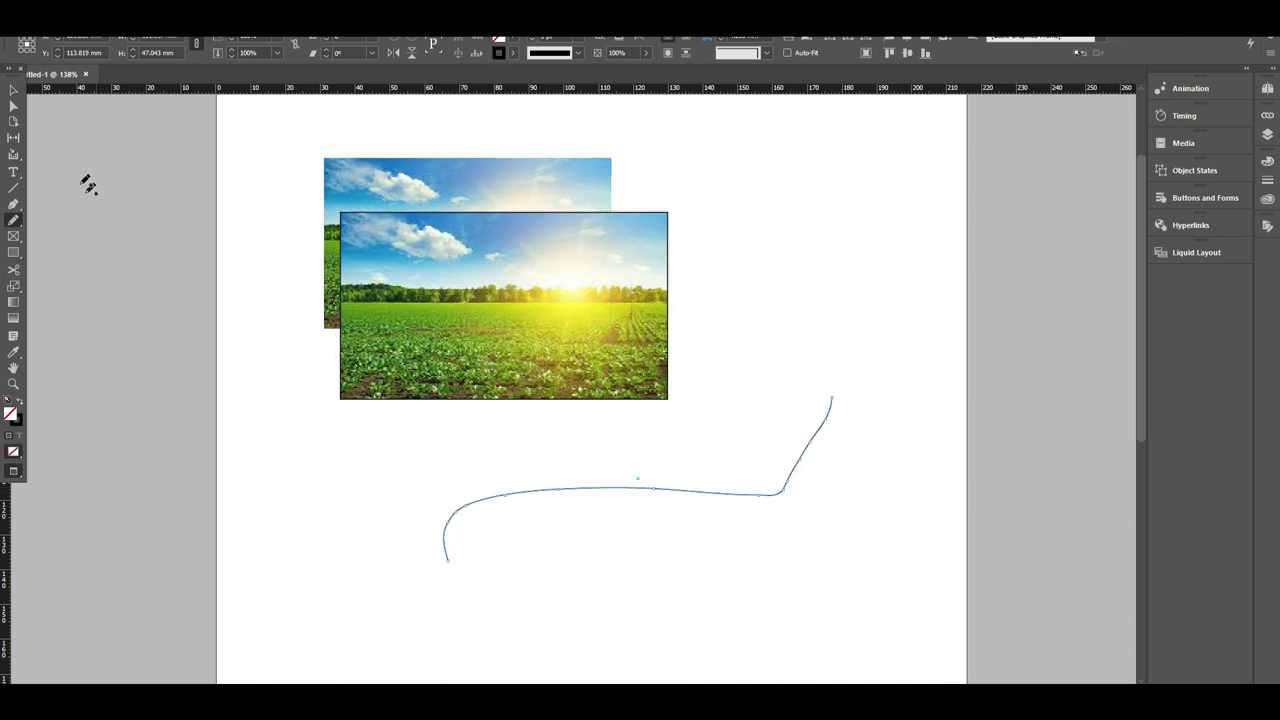
# Step: Cut the freehand curve at two points near its middle with the Scissors Tool and move the middle piece up
pyautogui.click(13, 90)
pyautogui.click(13, 270)
pyautogui.click(655, 489)
pyautogui.click(588, 487)
pyautogui.click(13, 90)
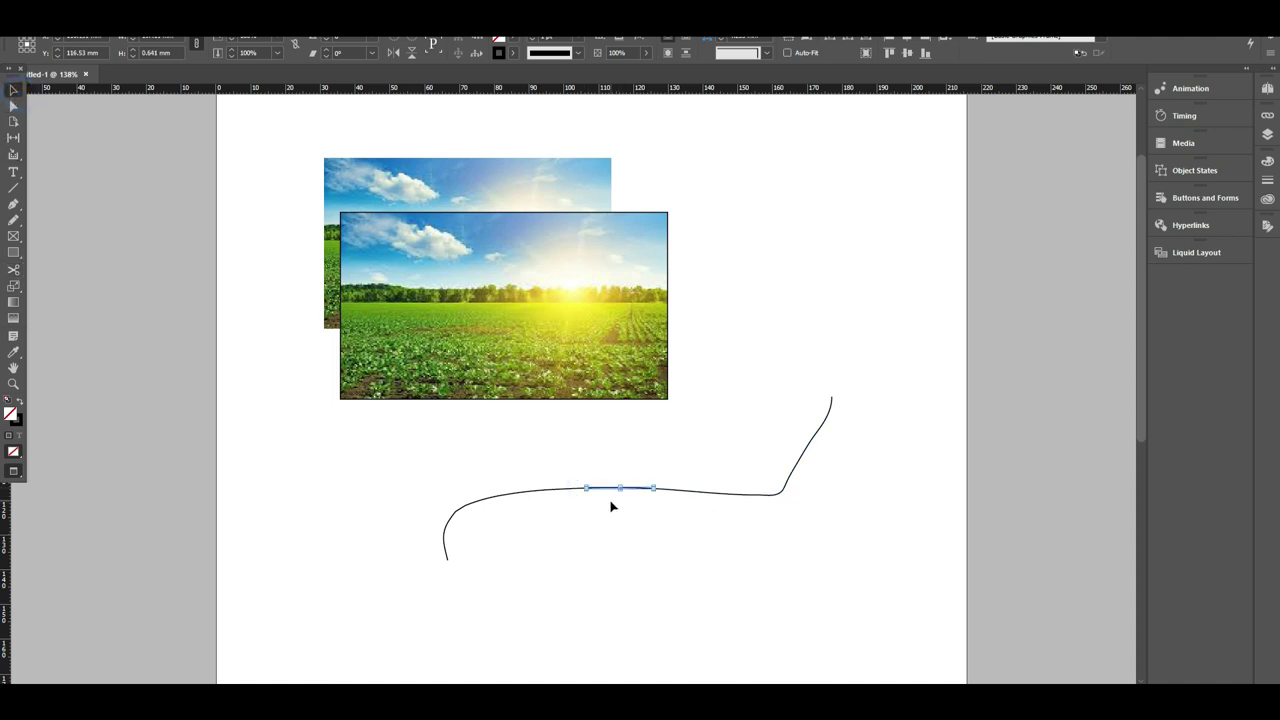
pyautogui.moveTo(622, 489); pyautogui.dragTo(628, 451)
pyautogui.click(685, 556)
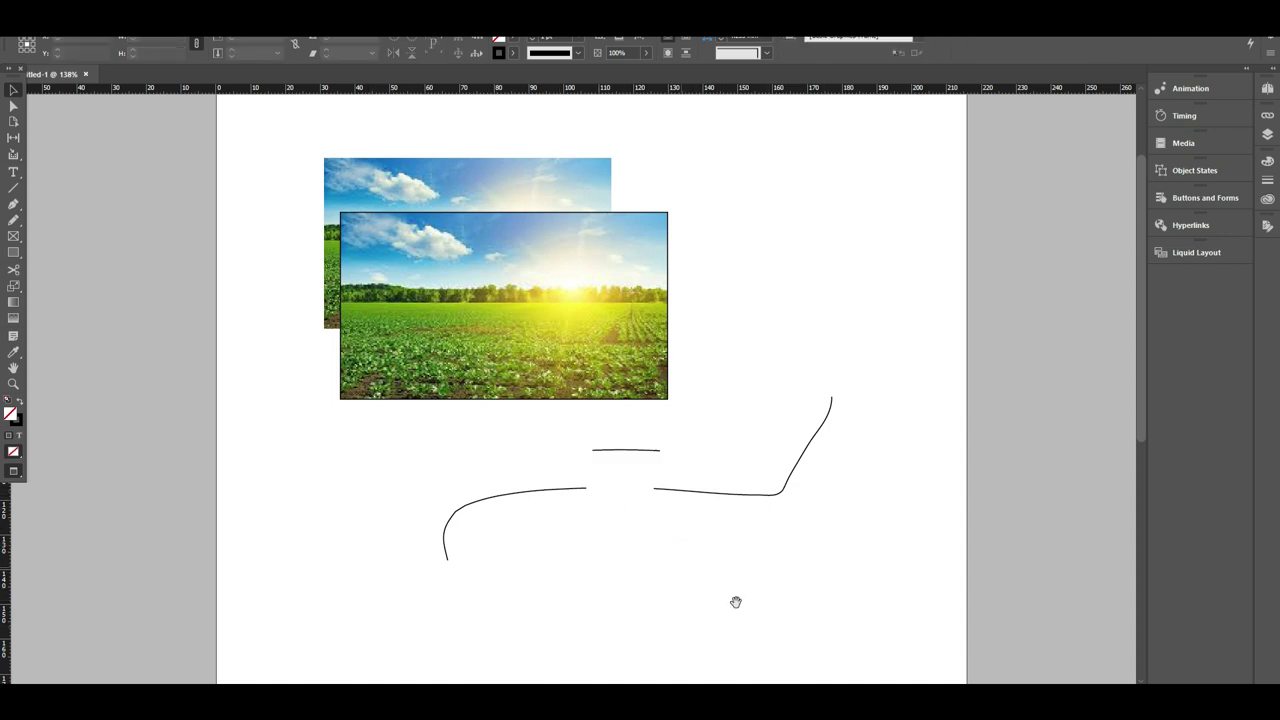
# Step: Draw a second freehand curve about 21 mm high below the first one with the Pencil Tool
pyautogui.moveTo(737, 603); pyautogui.dragTo(723, 455)
pyautogui.moveTo(446, 446); pyautogui.dragTo(858, 164)
pyautogui.moveTo(791, 462); pyautogui.dragTo(819, 129)
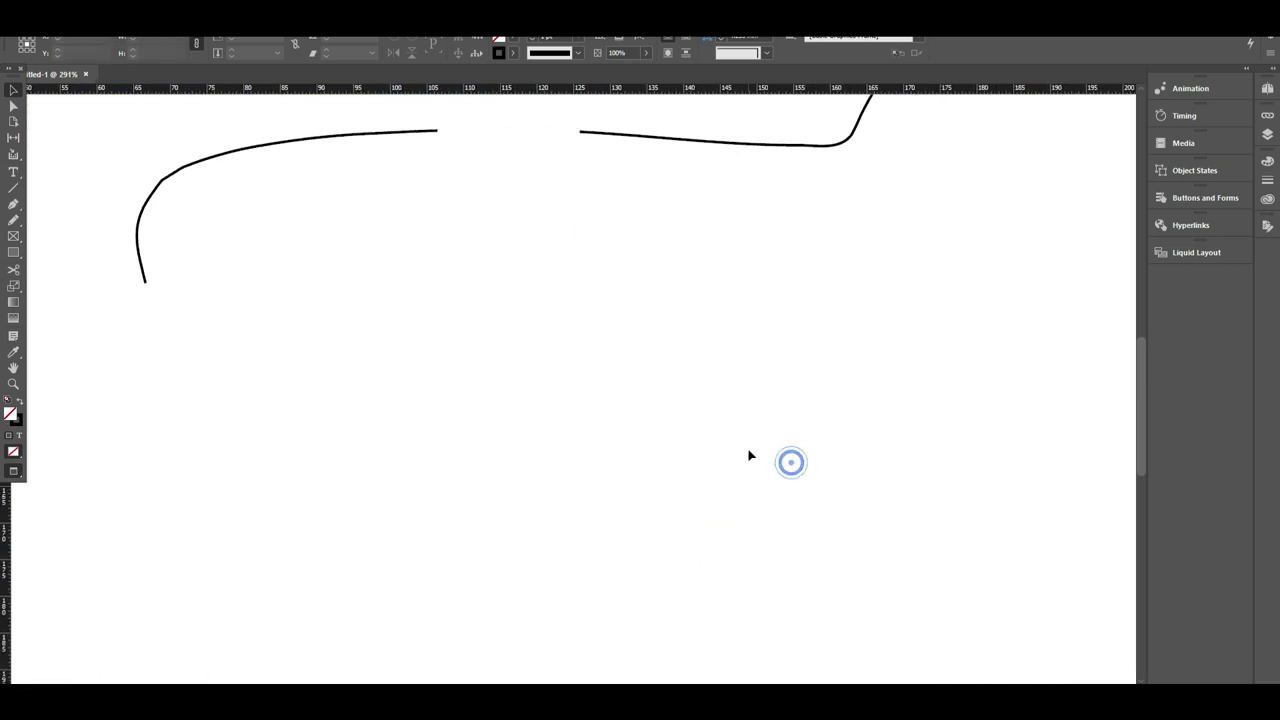
pyautogui.click(13, 220)
pyautogui.moveTo(183, 397)
pyautogui.mouseDown()
pyautogui.moveTo(851, 340)
pyautogui.moveTo(922, 246)
pyautogui.mouseUp()
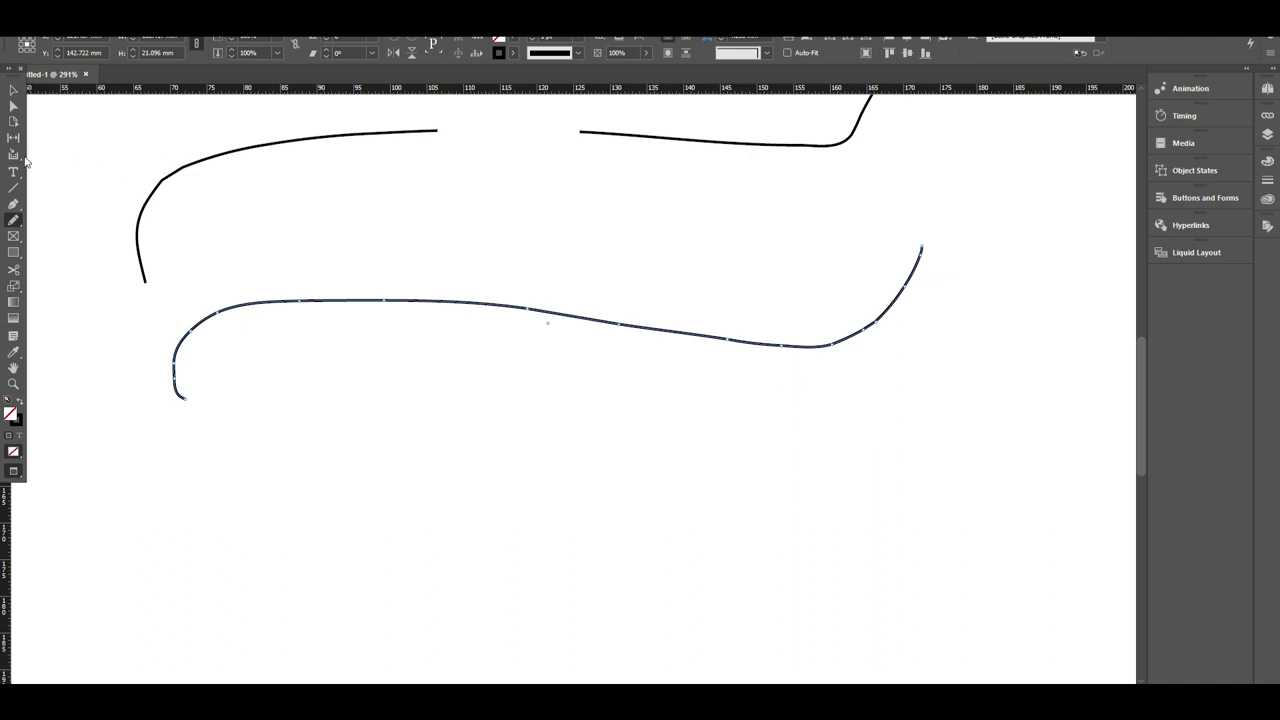
# Step: Cut the second freehand curve at two points along its middle section with the Scissors Tool
pyautogui.click(13, 90)
pyautogui.click(13, 270)
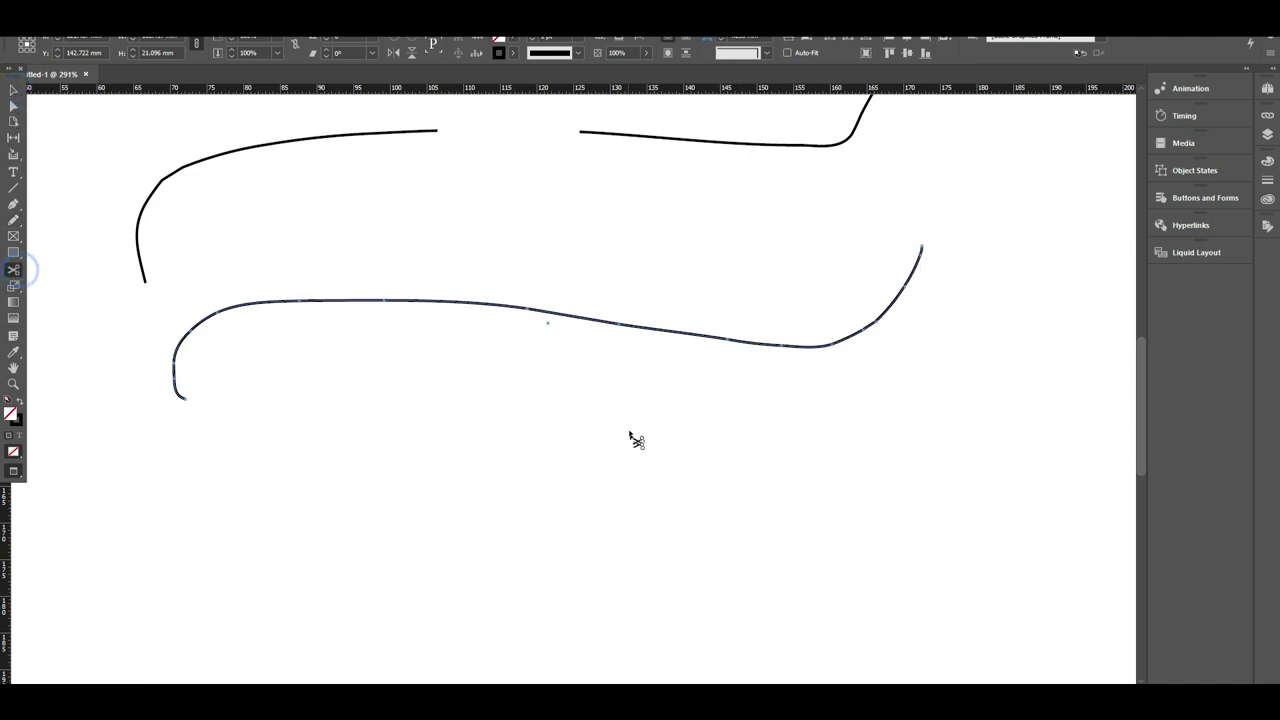
pyautogui.click(618, 324)
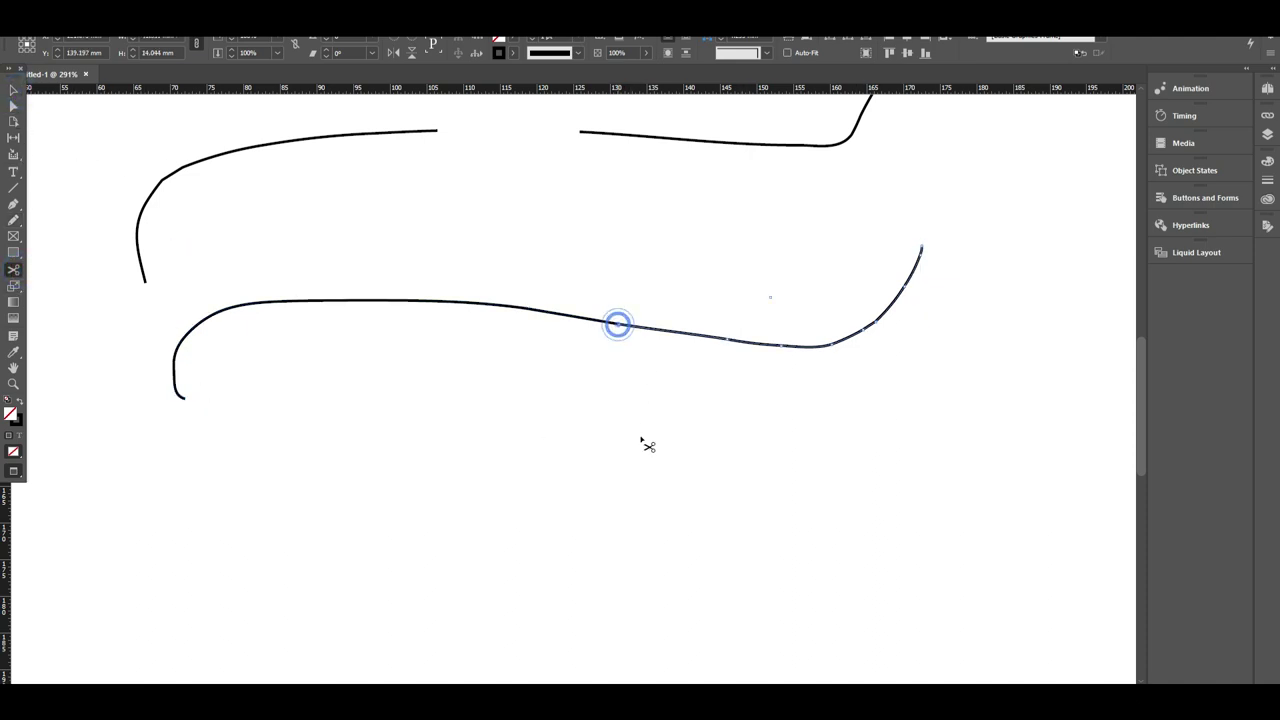
pyautogui.click(363, 299)
# Step: Move the middle piece of the second curve up, away from its two outer pieces, and clear the selection
pyautogui.click(13, 90)
pyautogui.click(551, 309)
pyautogui.moveTo(512, 313); pyautogui.dragTo(522, 244)
pyautogui.click(690, 293)
pyautogui.moveTo(309, 274); pyautogui.dragTo(347, 403)
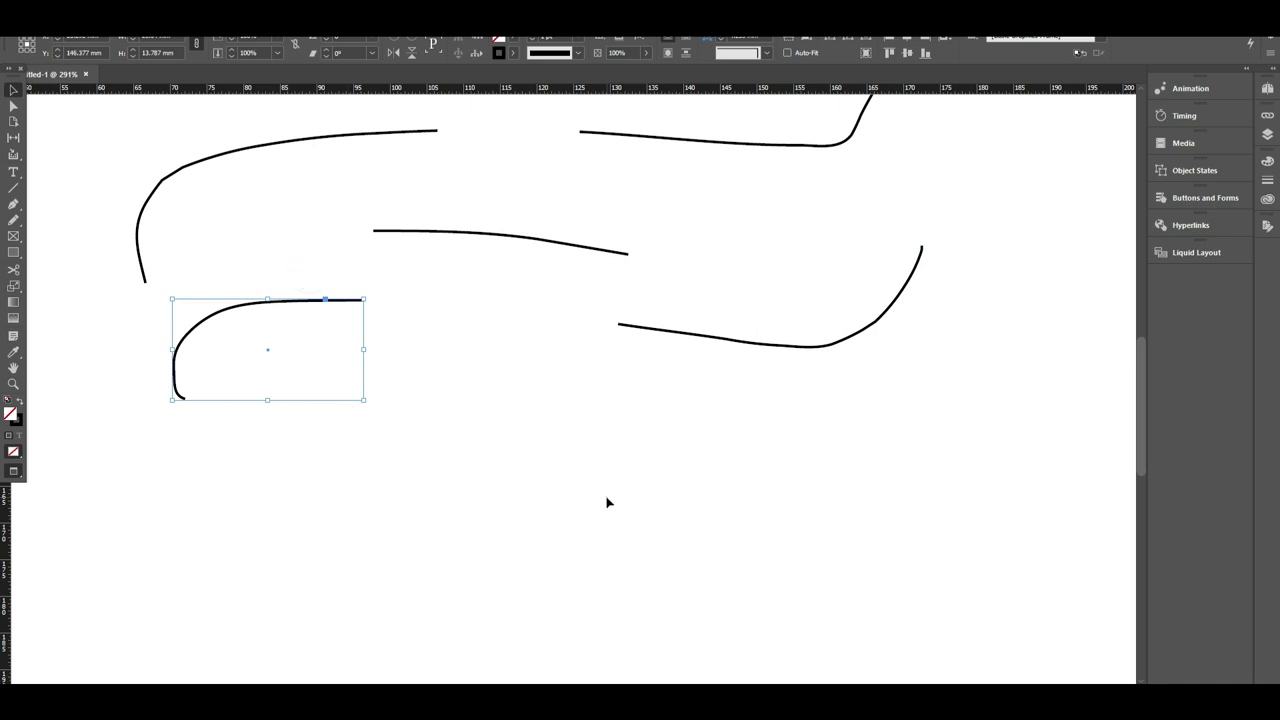
pyautogui.click(606, 494)
pyautogui.scroll(2, 609, 458)
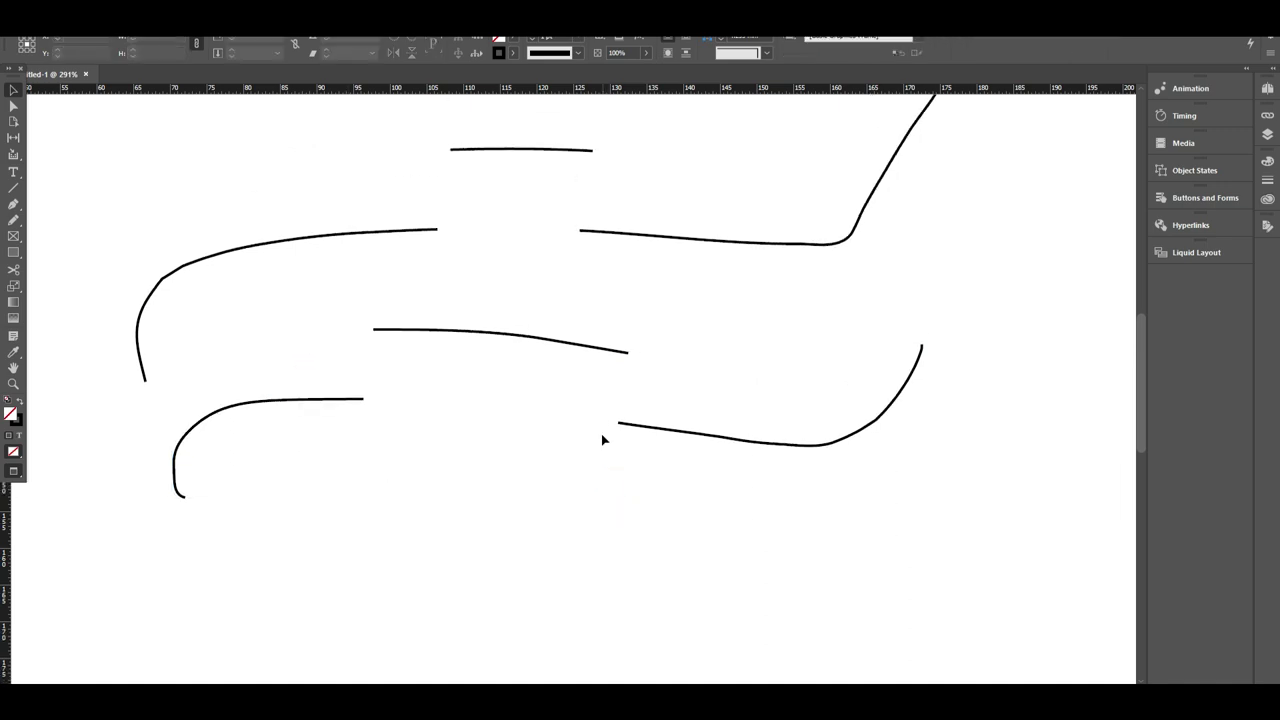
pyautogui.scroll(-1, 603, 439)
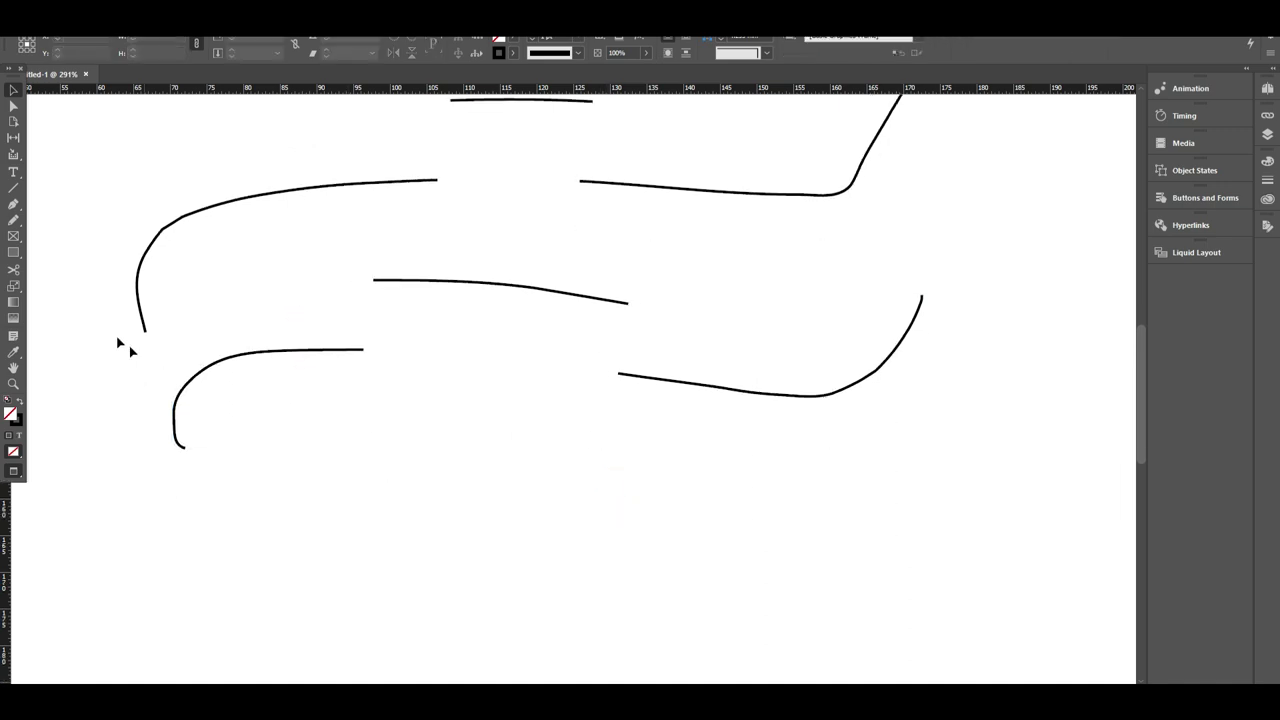
pyautogui.click(19, 289)
pyautogui.moveTo(19, 289); pyautogui.dragTo(62, 304)
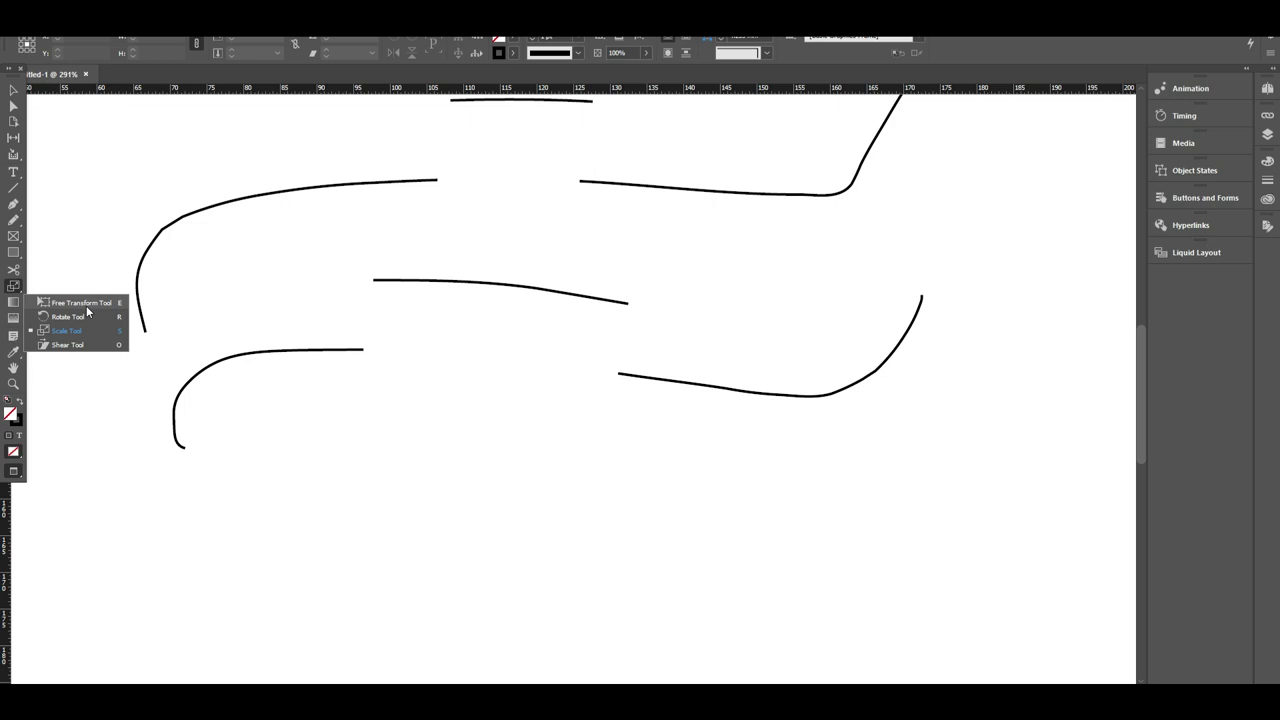
pyautogui.moveTo(102, 320); pyautogui.dragTo(108, 348)
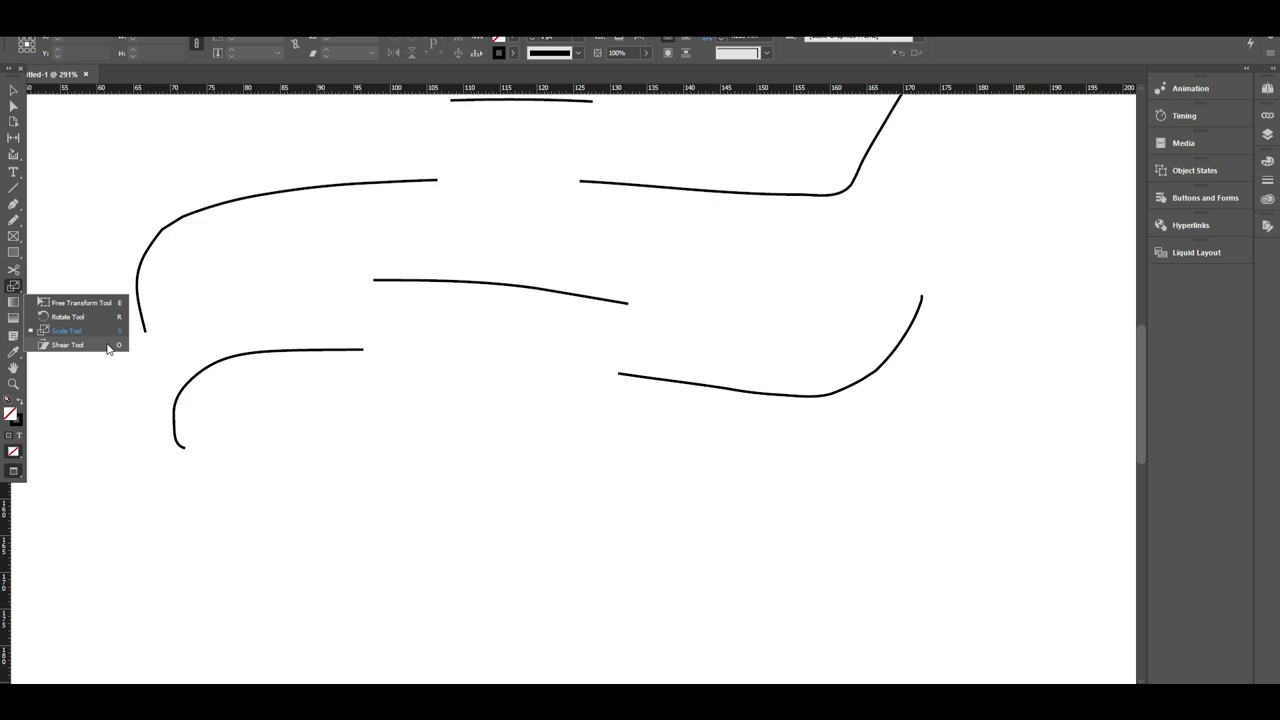
pyautogui.moveTo(105, 336); pyautogui.dragTo(101, 313)
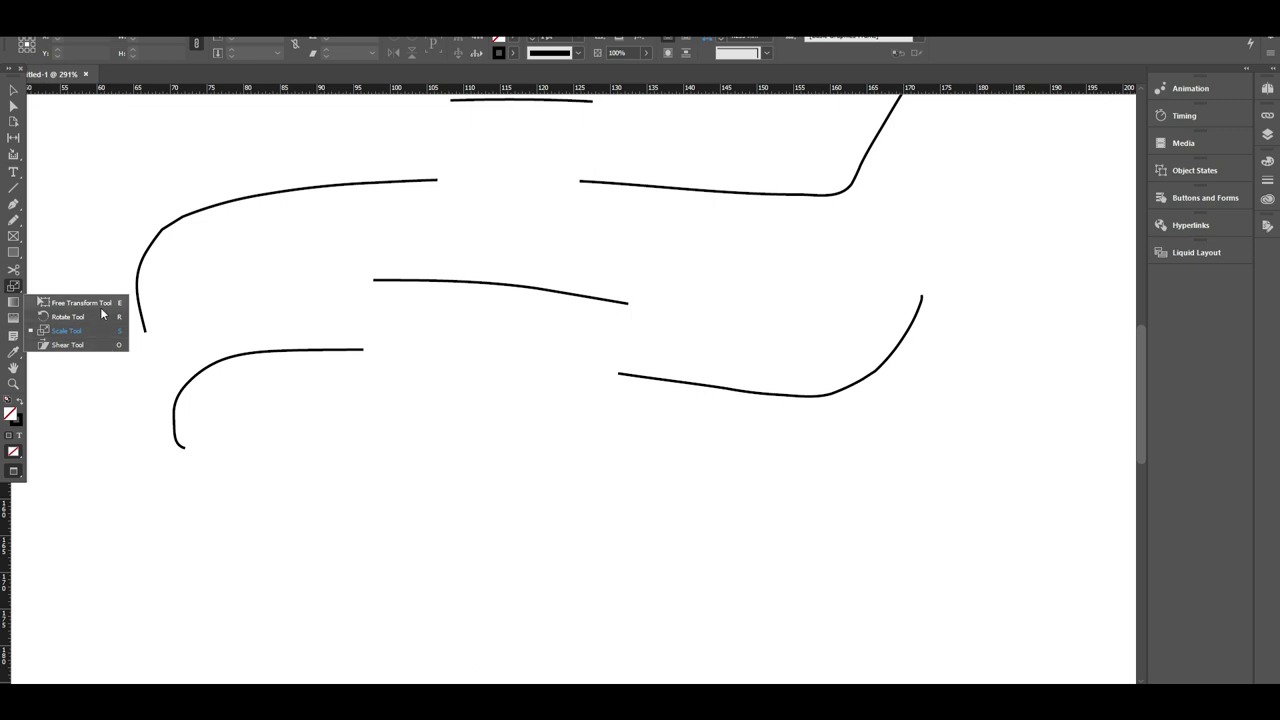
pyautogui.click(101, 305)
# Step: Draw a rectangle about 50 mm wide and 24 mm high below the curves and rotate it a quarter turn with the Rotate Tool
pyautogui.click(13, 252)
pyautogui.moveTo(398, 433); pyautogui.dragTo(764, 603)
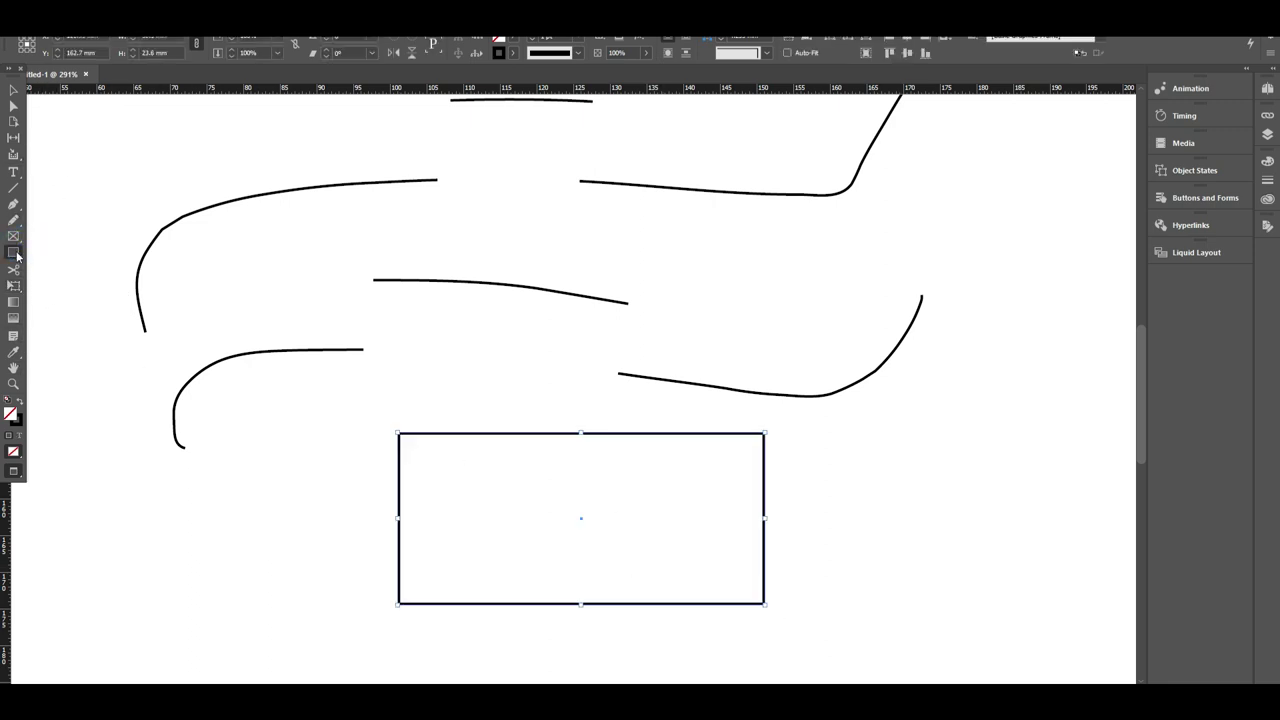
pyautogui.moveTo(16, 286); pyautogui.dragTo(83, 303)
pyautogui.click(15, 289)
pyautogui.click(70, 316)
pyautogui.moveTo(660, 519); pyautogui.dragTo(580, 604)
pyautogui.scroll(-5, 634, 503)
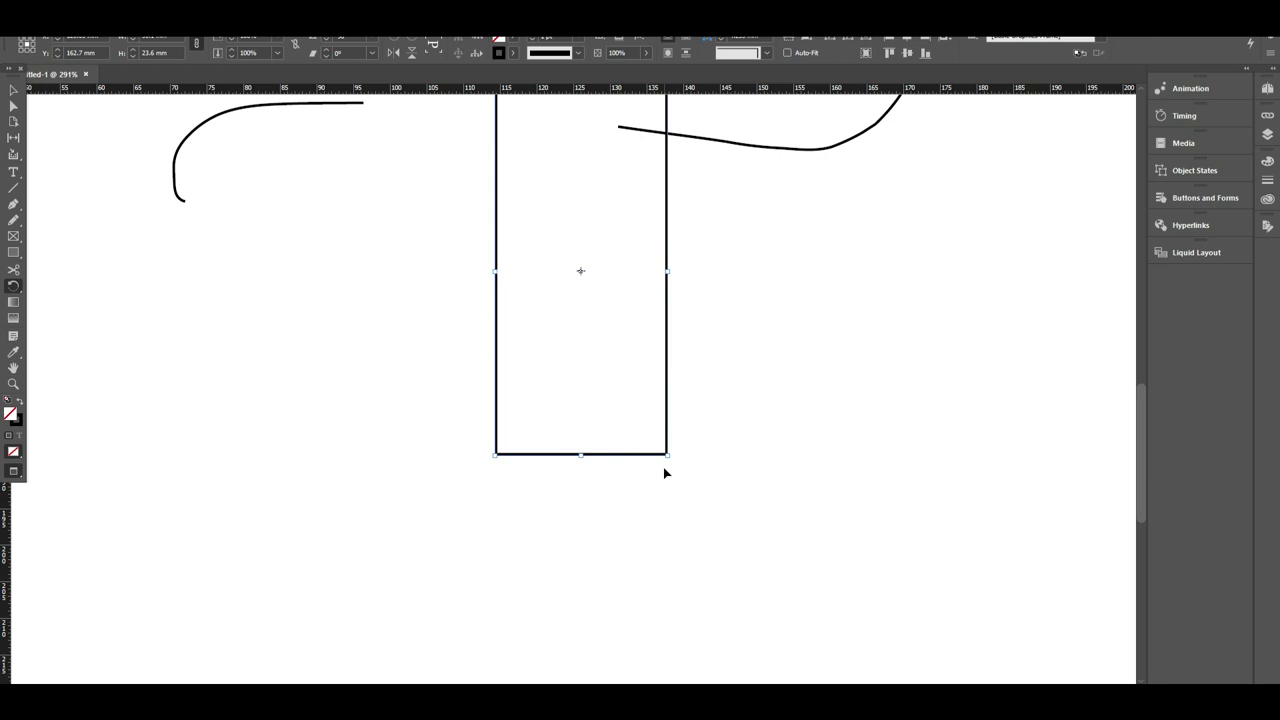
pyautogui.hotkey('ctrl', '-')
pyautogui.hotkey('ctrl', '-')
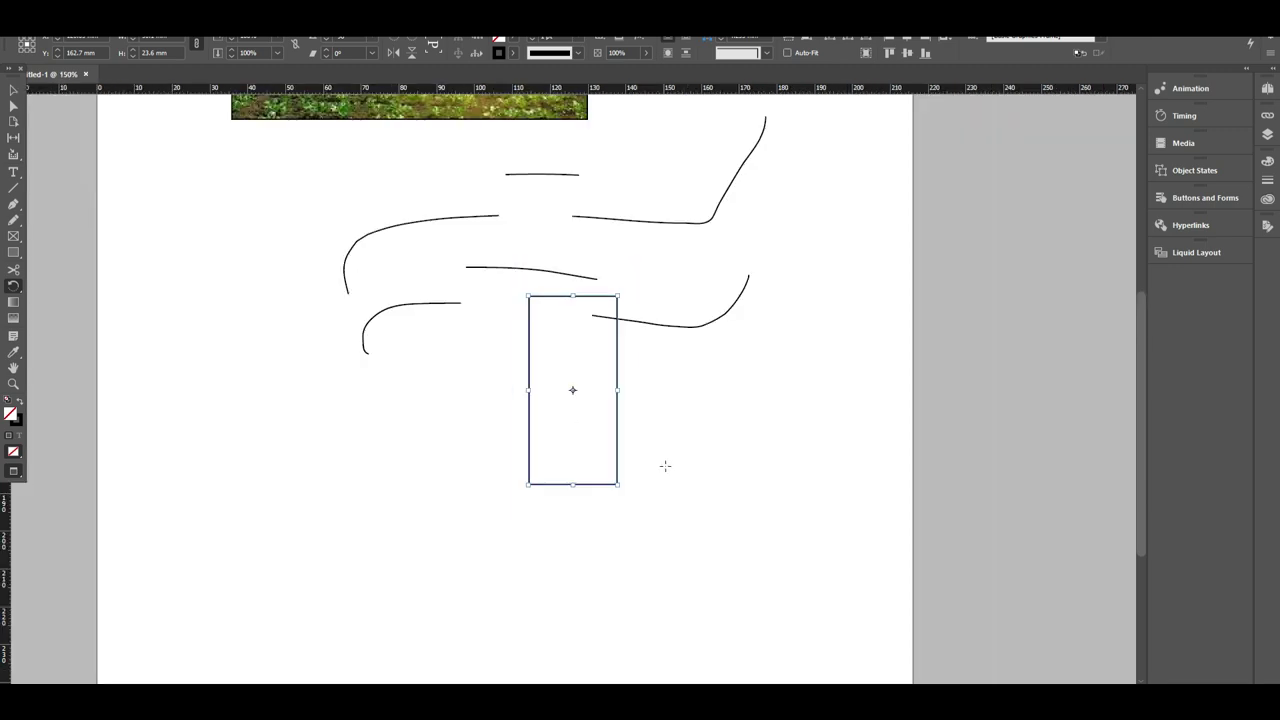
# Step: Move the outlined field image down past the curves to the empty area at the bottom of the page
pyautogui.click(19, 290)
pyautogui.click(19, 93)
pyautogui.scroll(4, 431, 310)
pyautogui.moveTo(449, 246); pyautogui.dragTo(449, 312)
pyautogui.scroll(-5, 589, 309)
pyautogui.moveTo(482, 134); pyautogui.dragTo(452, 564)
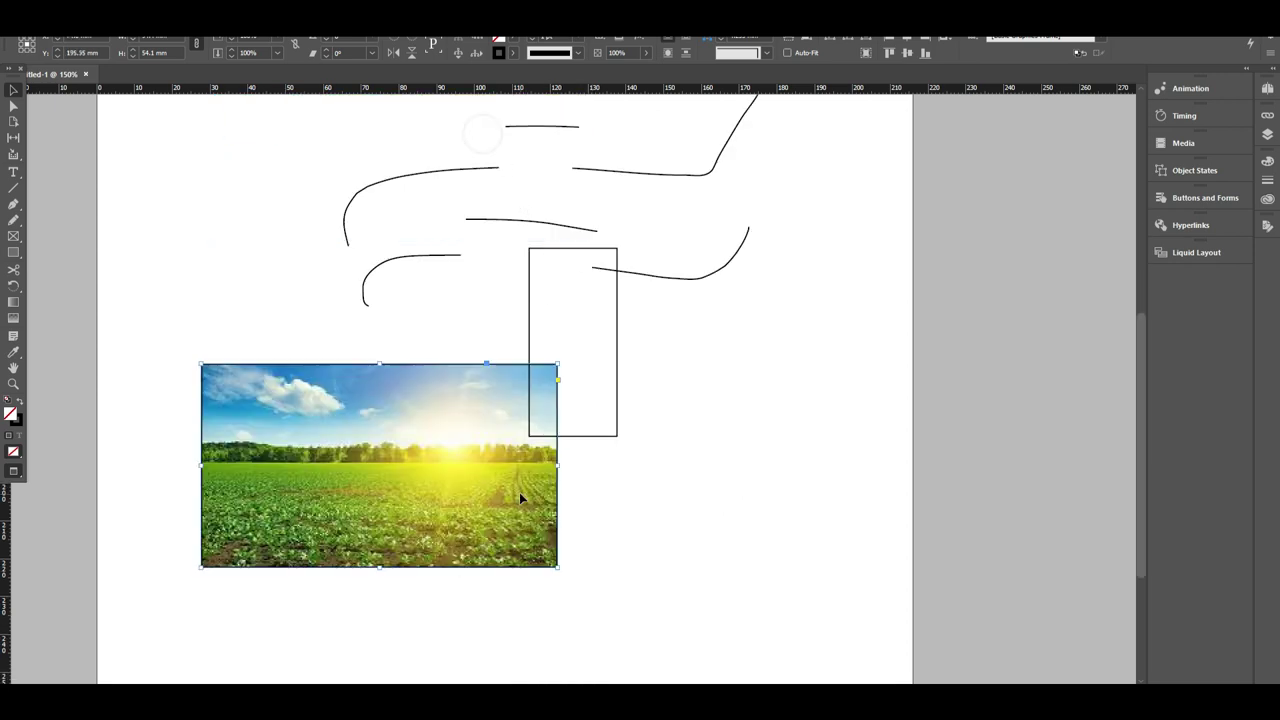
pyautogui.scroll(-3, 519, 500)
pyautogui.moveTo(440, 272); pyautogui.dragTo(423, 432)
# Step: Try rotating the field image freehand with the Rotate Tool, and undo the rotation
pyautogui.click(16, 286)
pyautogui.moveTo(500, 354); pyautogui.dragTo(424, 200)
pyautogui.hotkey('ctrl', 'z')
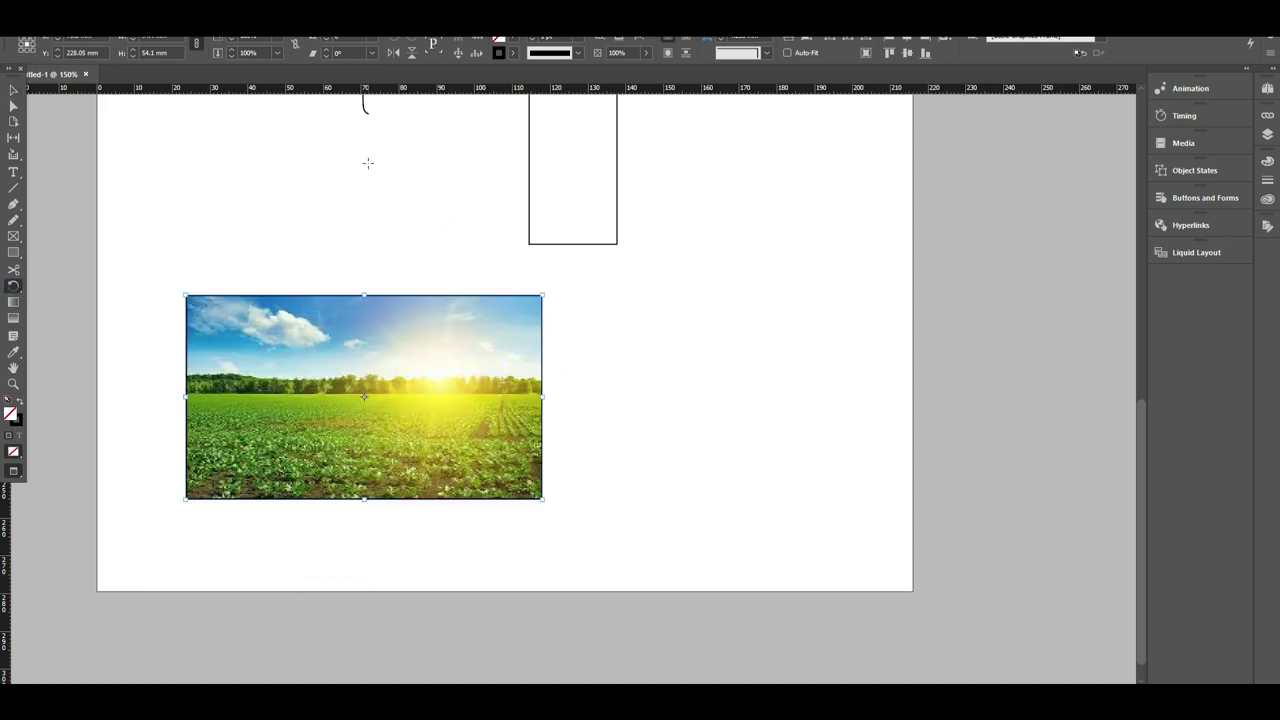
# Step: Set the field image's rotation angle to 45°, and undo the rotation
pyautogui.moveTo(362, 40); pyautogui.dragTo(278, 40)
pyautogui.write('45')
pyautogui.press('Tab')
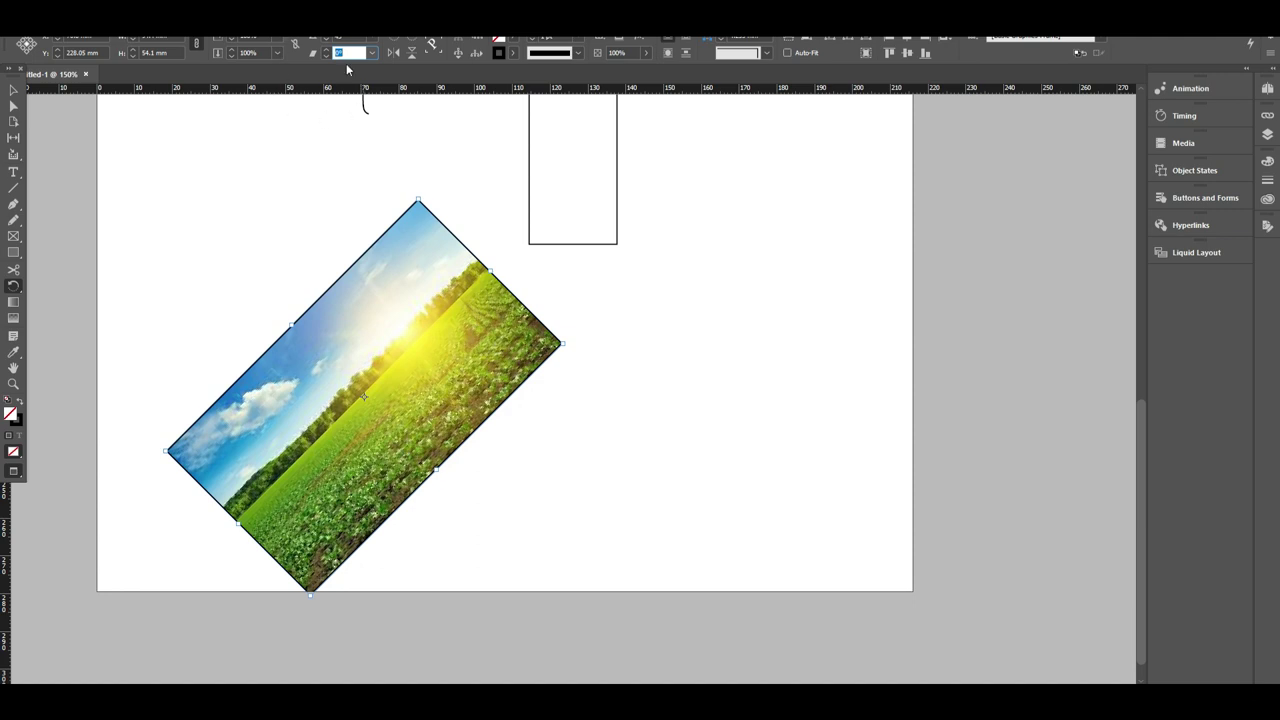
pyautogui.hotkey('ctrl', 'z')
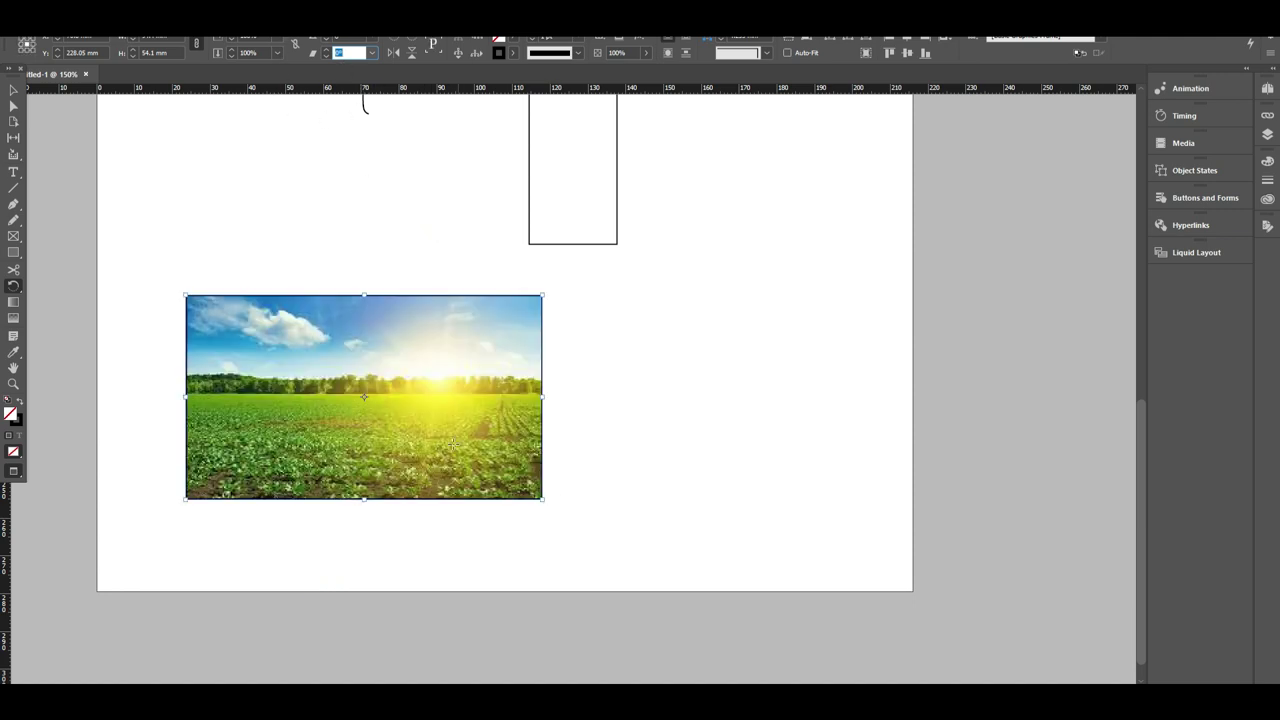
# Step: Move the field image up slightly so its upper corner overlaps the bottom of the rotated rectangle
pyautogui.click(13, 286)
pyautogui.click(91, 333)
pyautogui.click(13, 90)
pyautogui.hotkey('ctrl', '-')
pyautogui.hotkey('ctrl', '-')
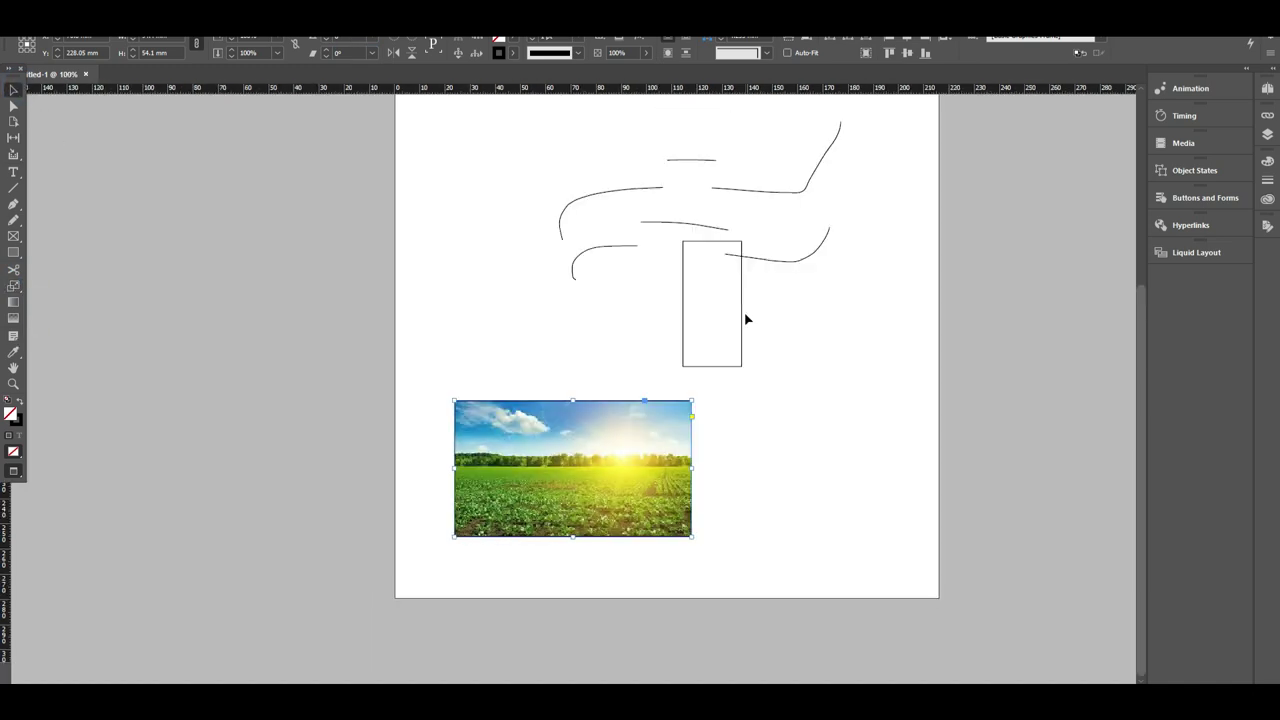
pyautogui.click(791, 418)
pyautogui.moveTo(797, 426); pyautogui.dragTo(696, 451)
pyautogui.moveTo(440, 511); pyautogui.dragTo(440, 454)
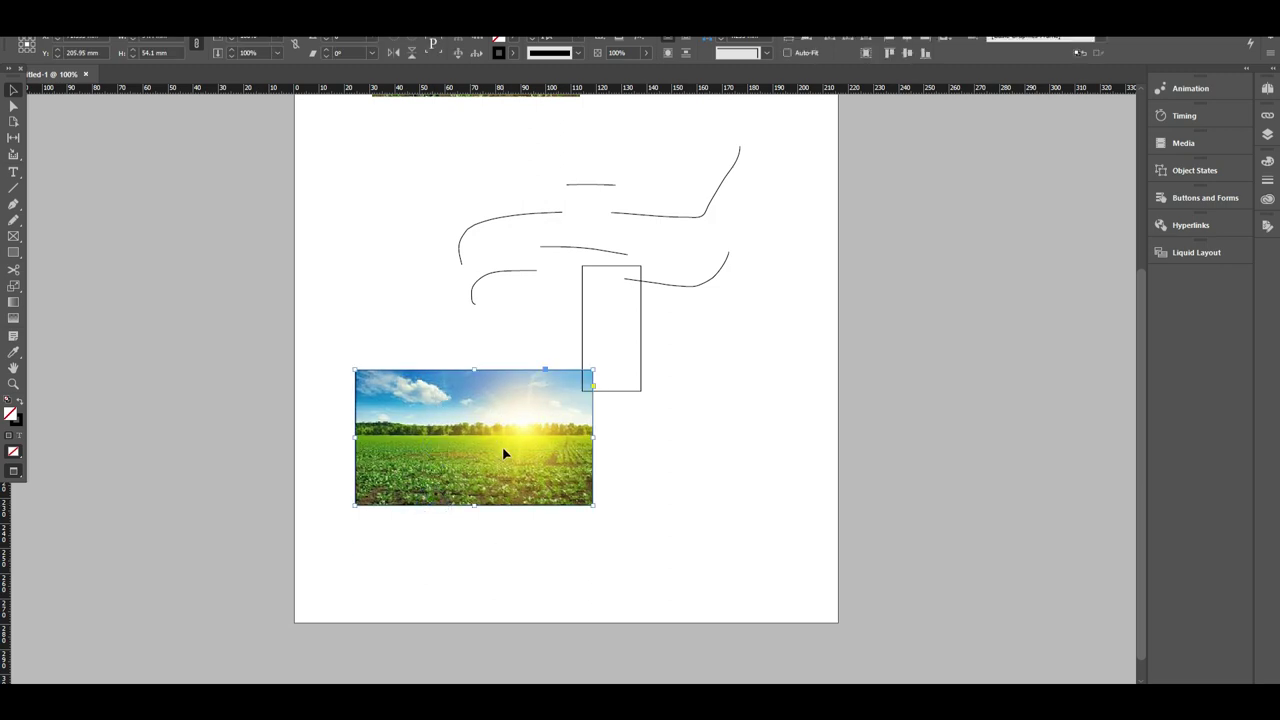
# Step: Try enlarging the field image's frame to about 131 mm high with the Selection Tool, and undo the resize
pyautogui.scroll(-1, 545, 450)
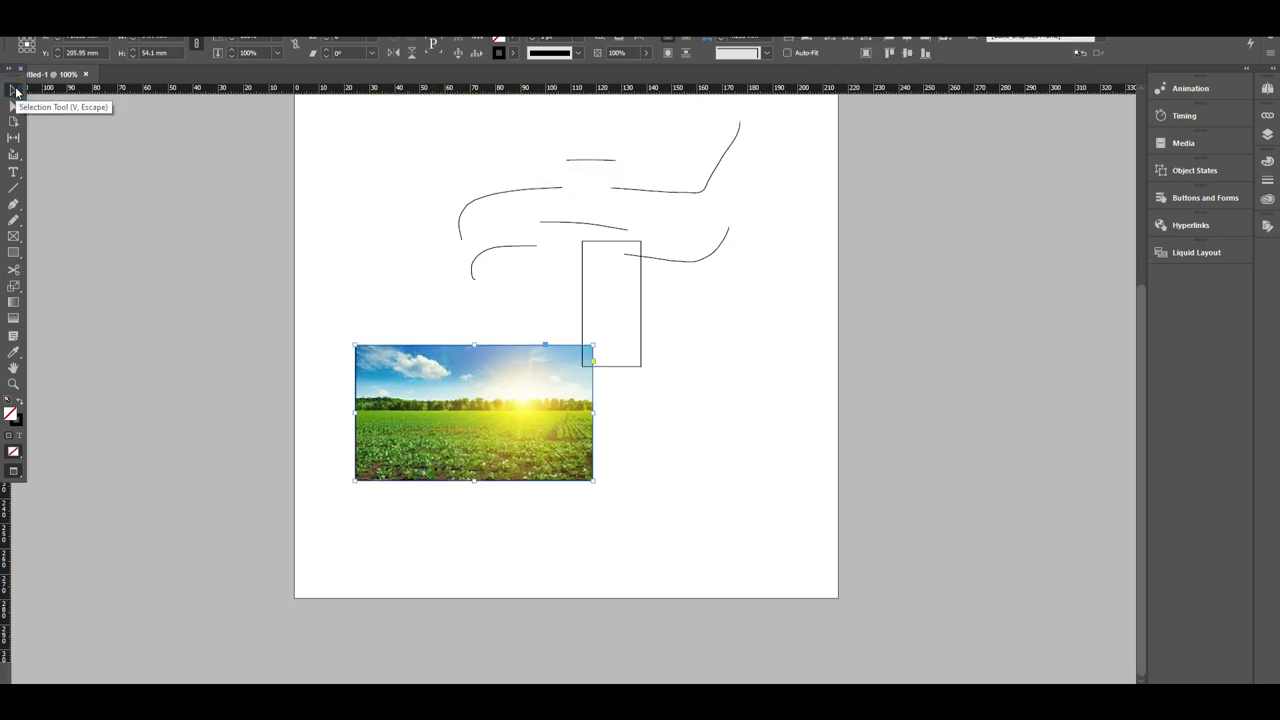
pyautogui.moveTo(593, 481); pyautogui.dragTo(958, 674)
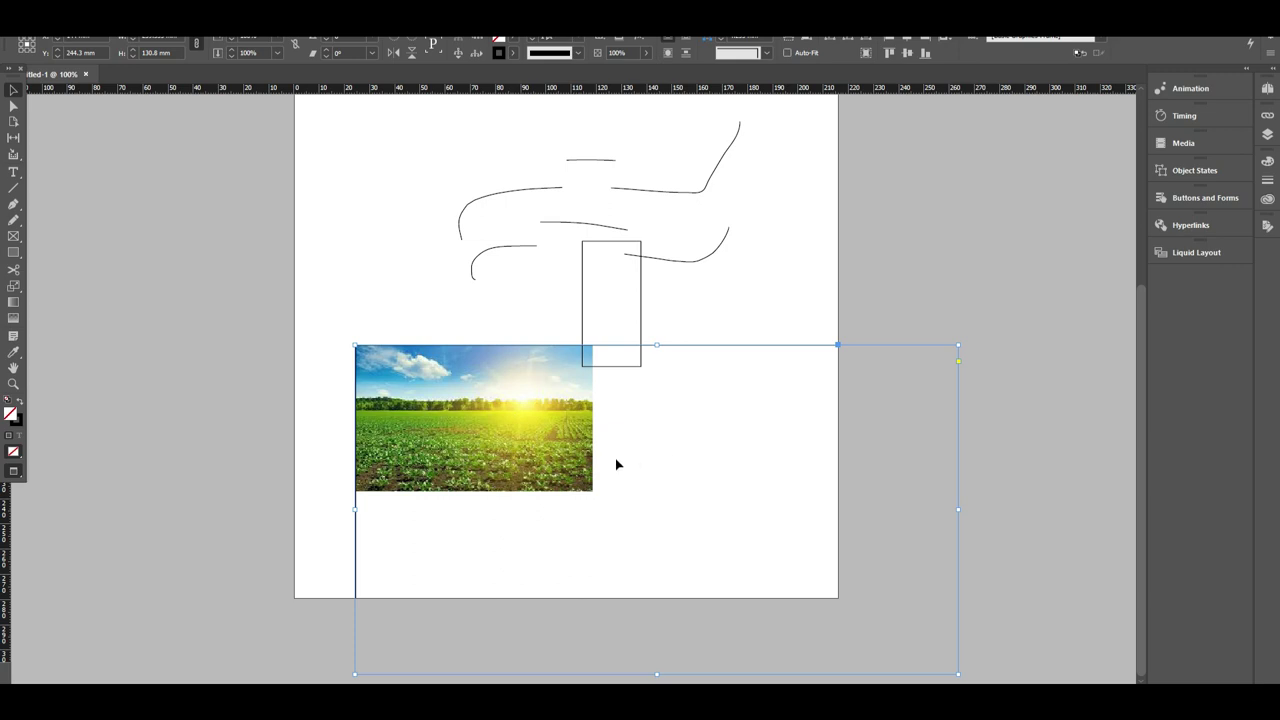
pyautogui.hotkey('ctrl', 'z')
# Step: Delete all images, curves and shapes from the page
pyautogui.hotkey('ctrl', '-')
pyautogui.hotkey('ctrl', '-')
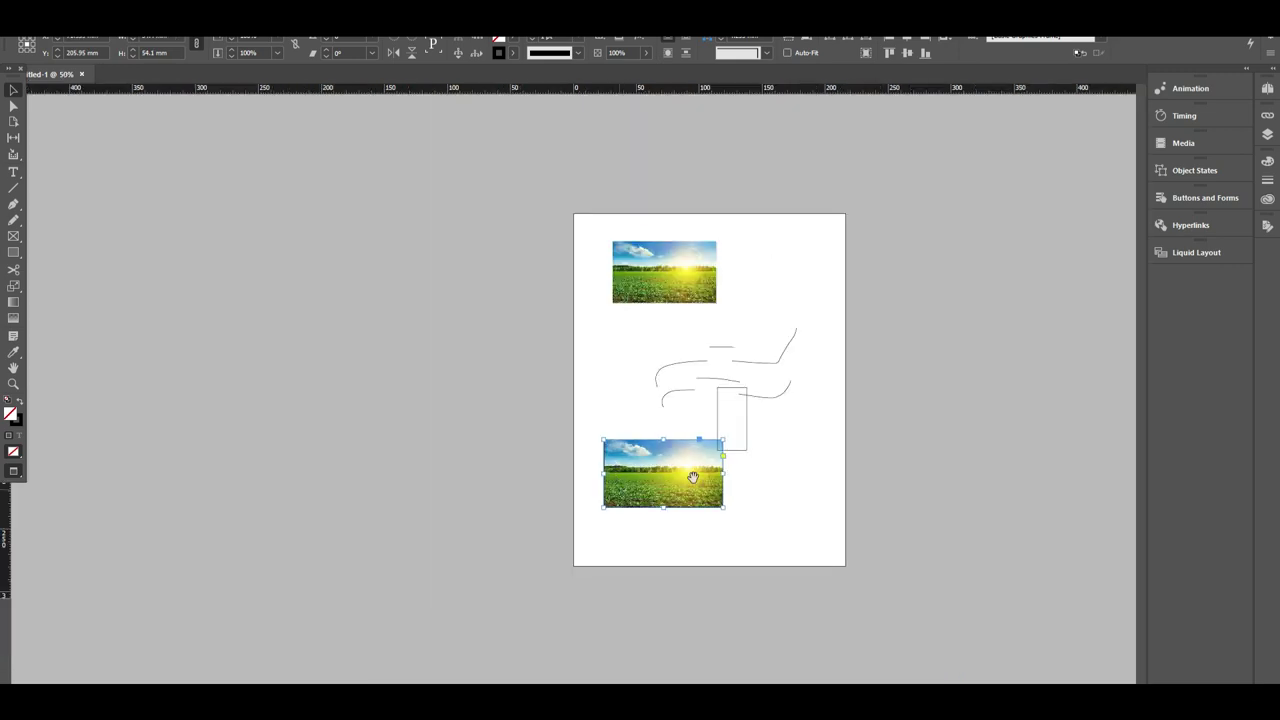
pyautogui.hotkey('ctrl', 'a')
pyautogui.press('Delete')
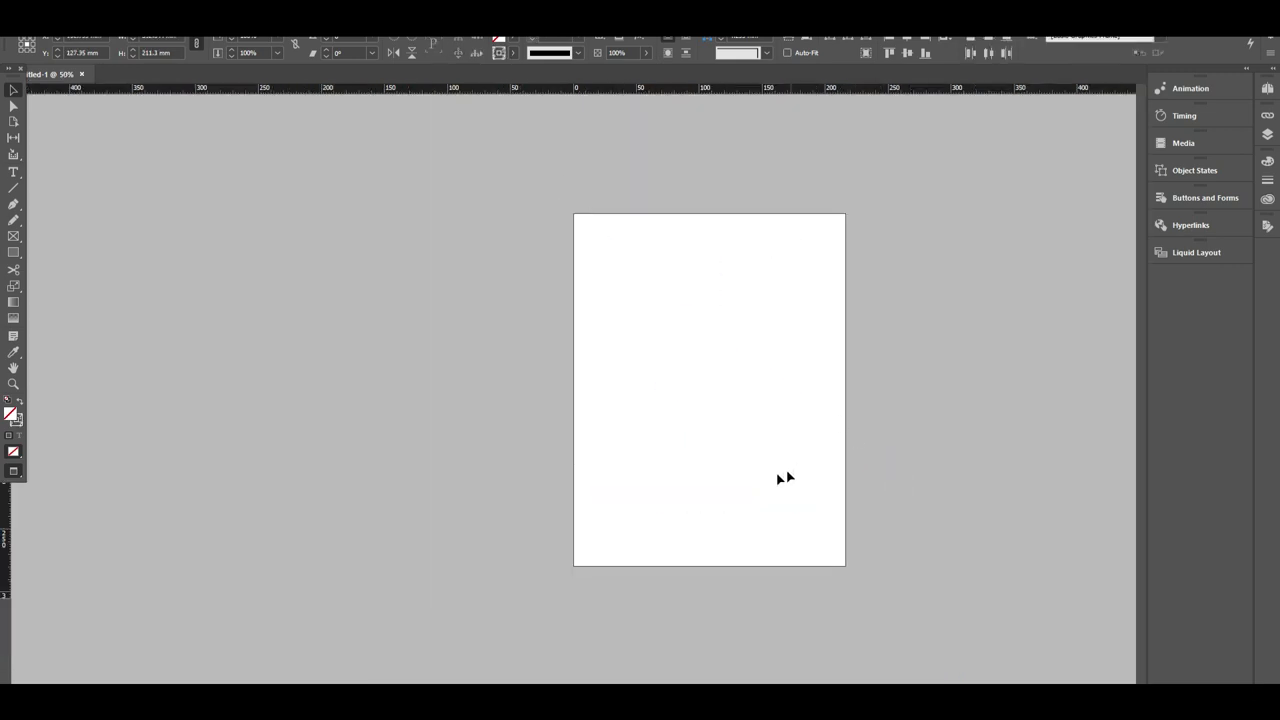
# Step: Draw a rectangular frame about 70.5 mm high near the top of the page and paste the copied field image into it
pyautogui.click(13, 236)
pyautogui.moveTo(603, 241); pyautogui.dragTo(750, 330)
pyautogui.click(62, 14)
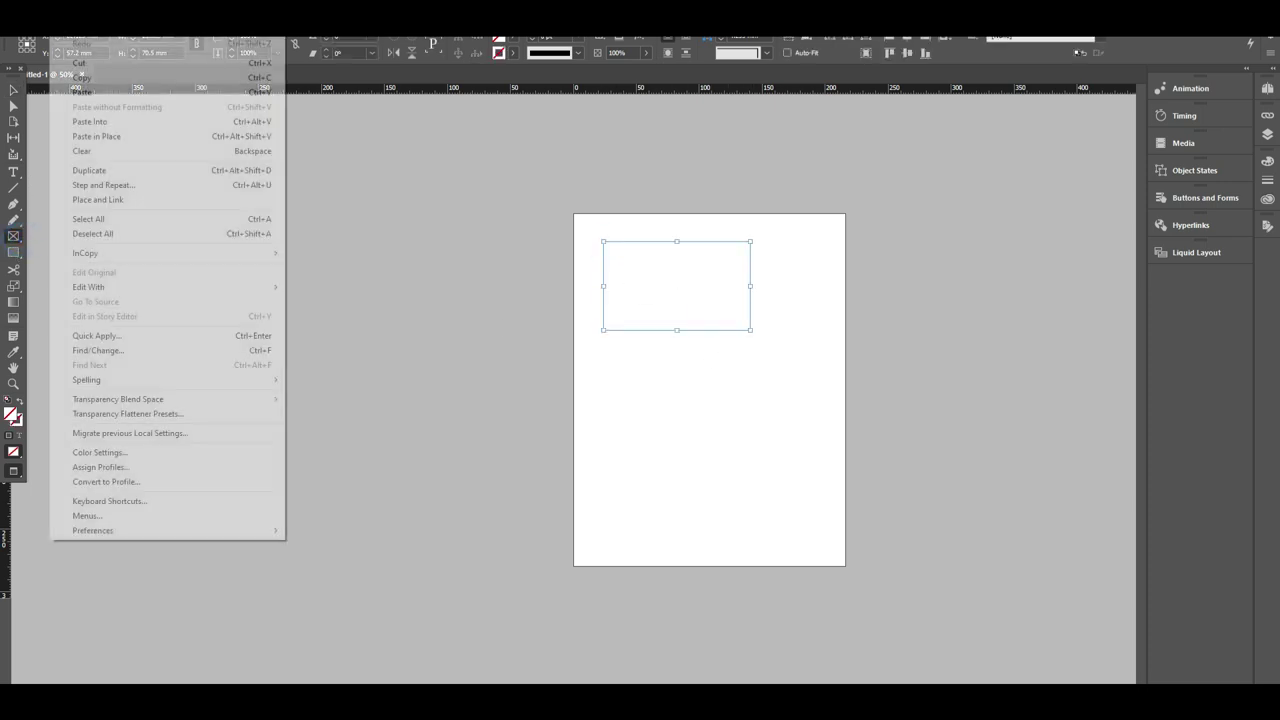
pyautogui.click(133, 123)
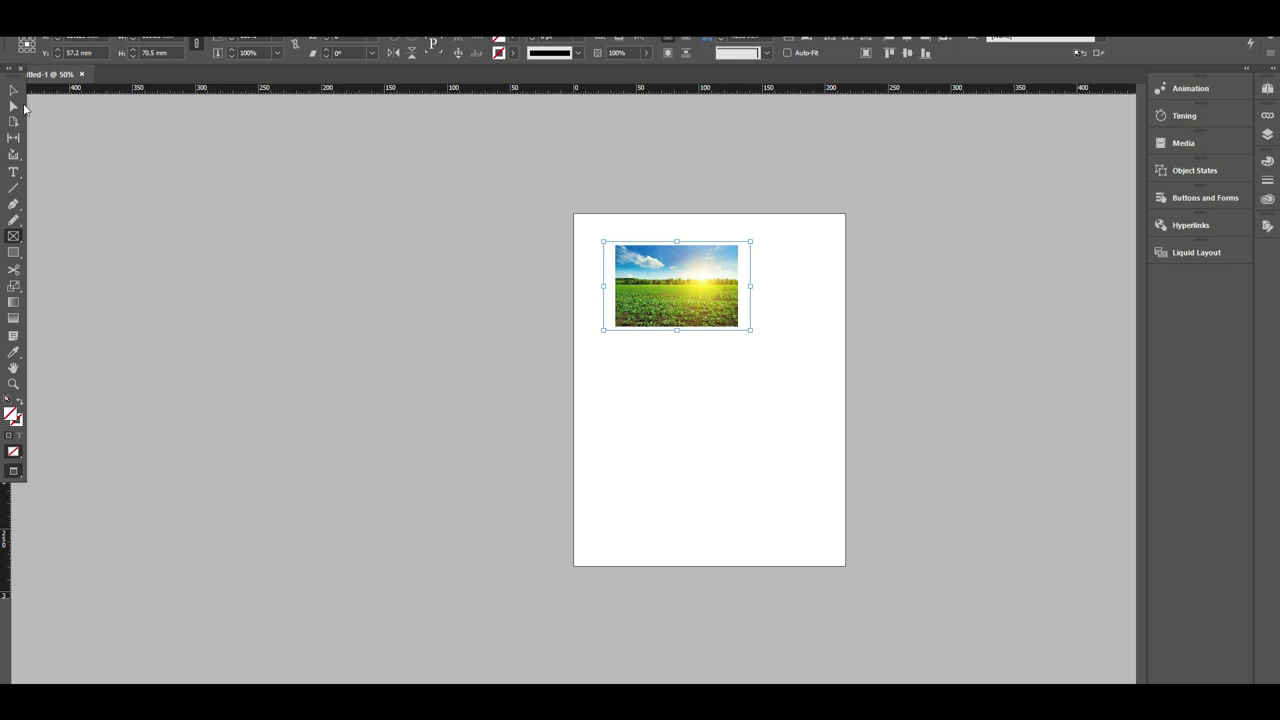
# Step: Fit the field image to fill its frame, and undo the trial stretch of the frame's lower edge
pyautogui.click(13, 90)
pyautogui.moveTo(690, 330); pyautogui.dragTo(677, 348)
pyautogui.hotkey('ctrl', 'z')
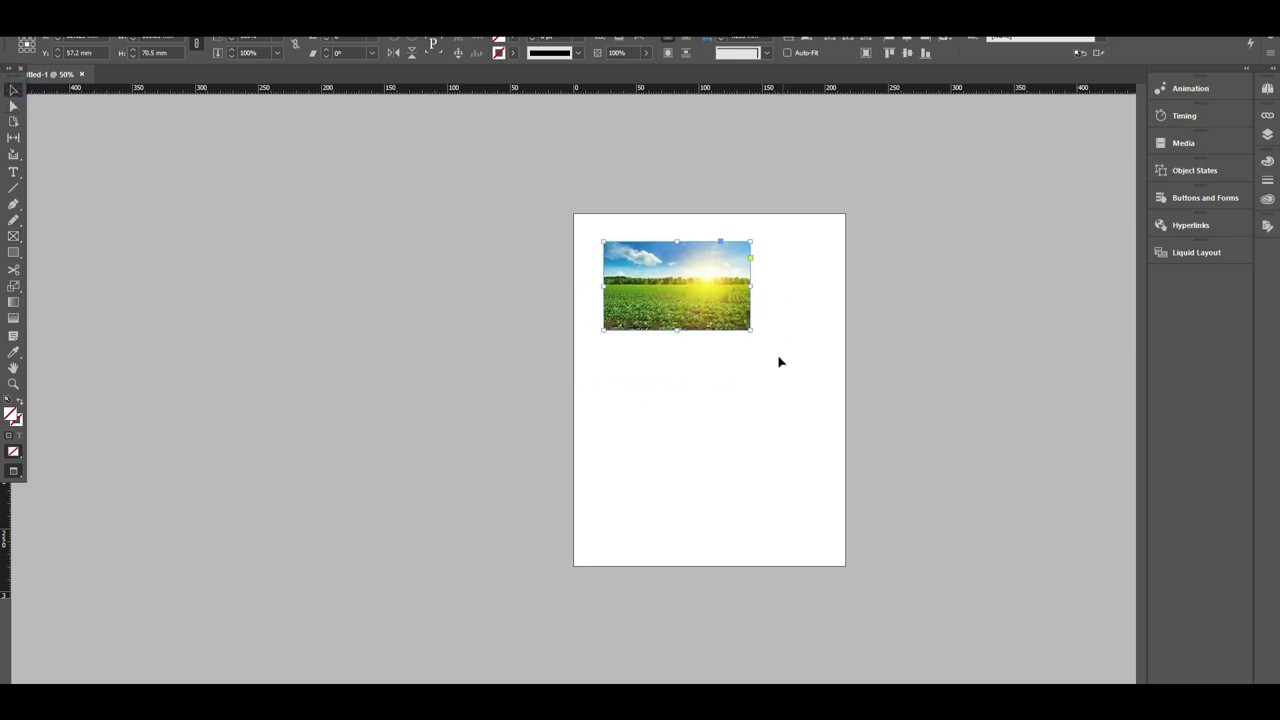
# Step: Enlarge the field image proportionally to about 120 mm high with the Scale Tool, and choose the Shear Tool
pyautogui.click(13, 286)
pyautogui.moveTo(799, 361); pyautogui.dragTo(811, 363)
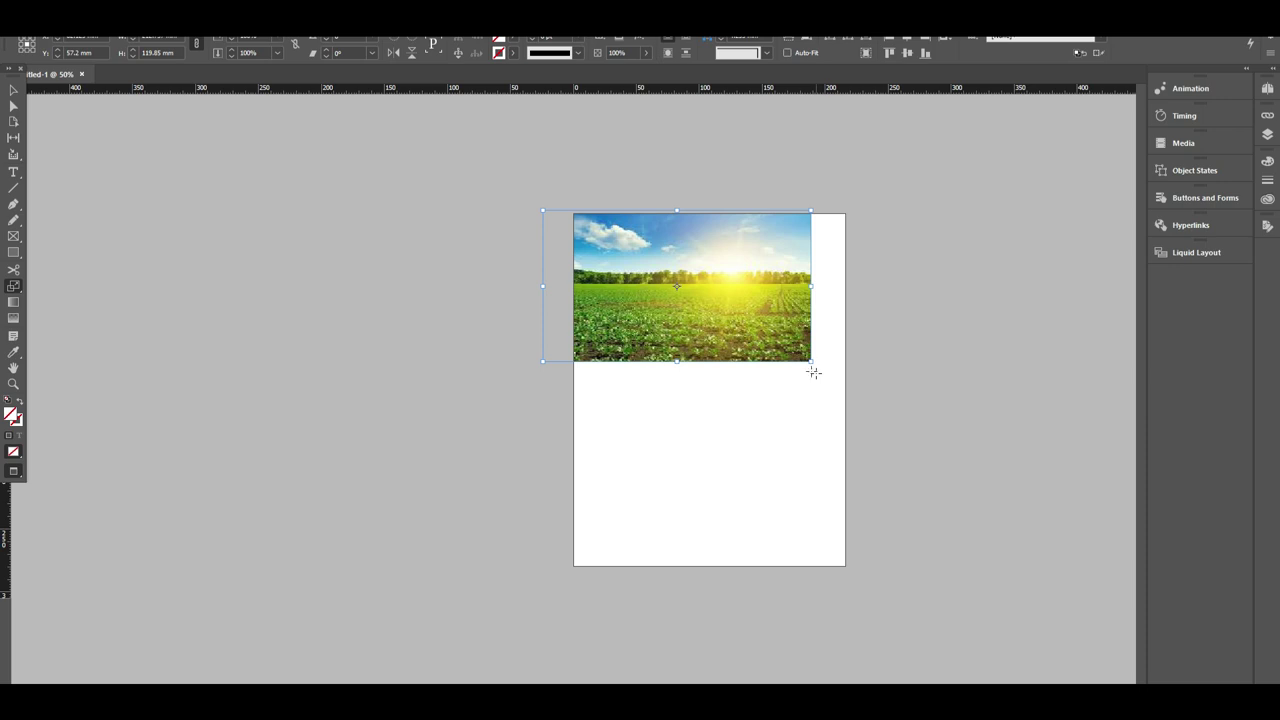
pyautogui.click(16, 288)
pyautogui.click(16, 288)
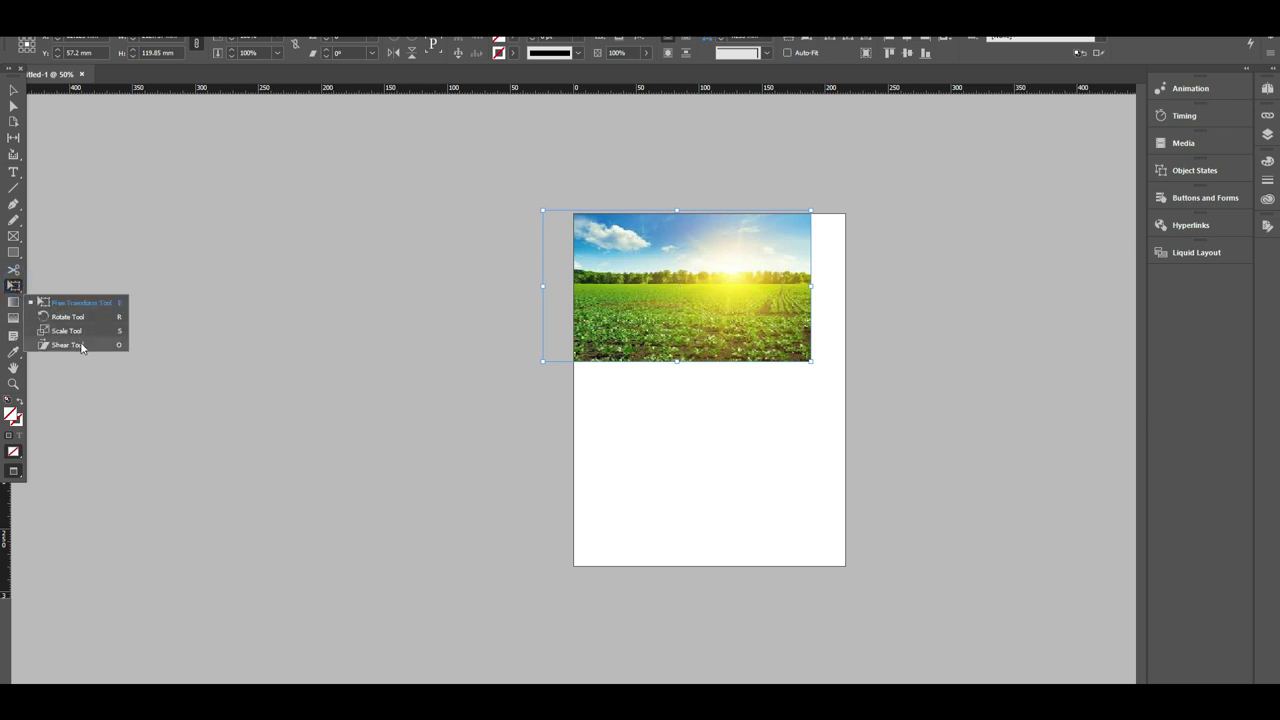
pyautogui.click(84, 346)
# Step: Move the field image to the middle of the page and reduce its frame to about 97.5 mm high
pyautogui.click(13, 90)
pyautogui.moveTo(728, 306); pyautogui.dragTo(779, 373)
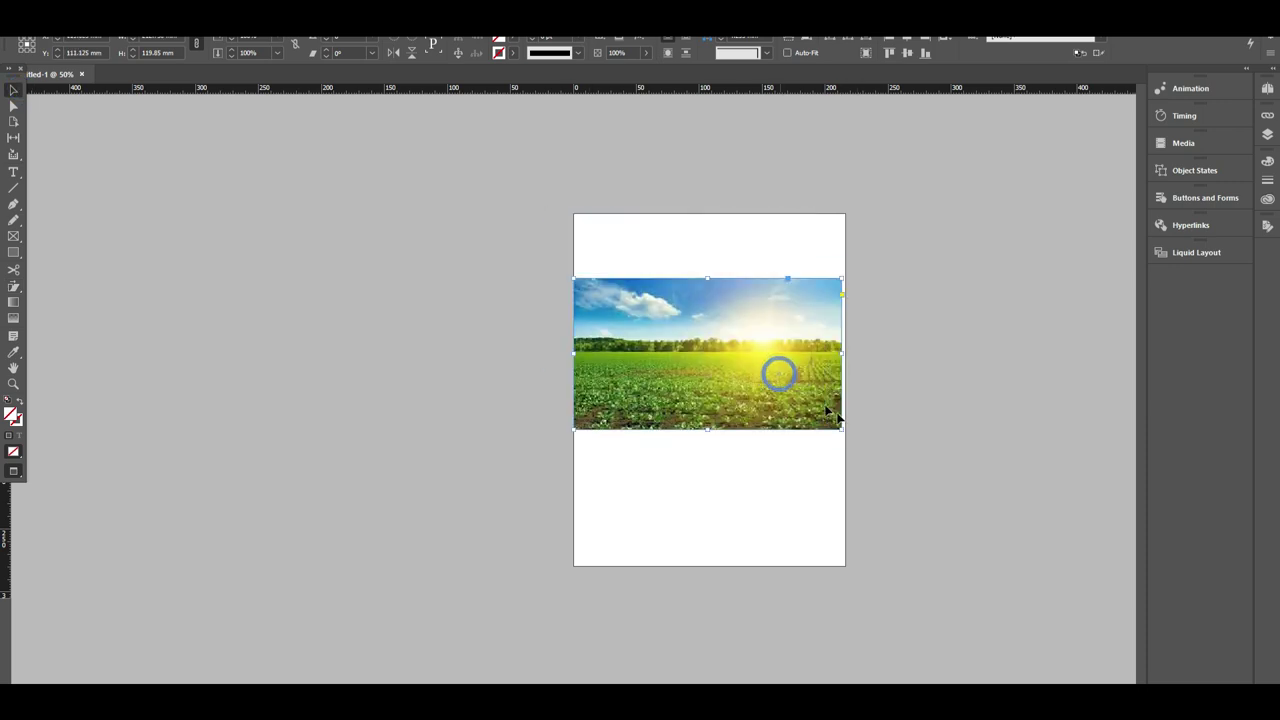
pyautogui.moveTo(843, 428); pyautogui.dragTo(791, 403)
pyautogui.moveTo(708, 335); pyautogui.dragTo(742, 360)
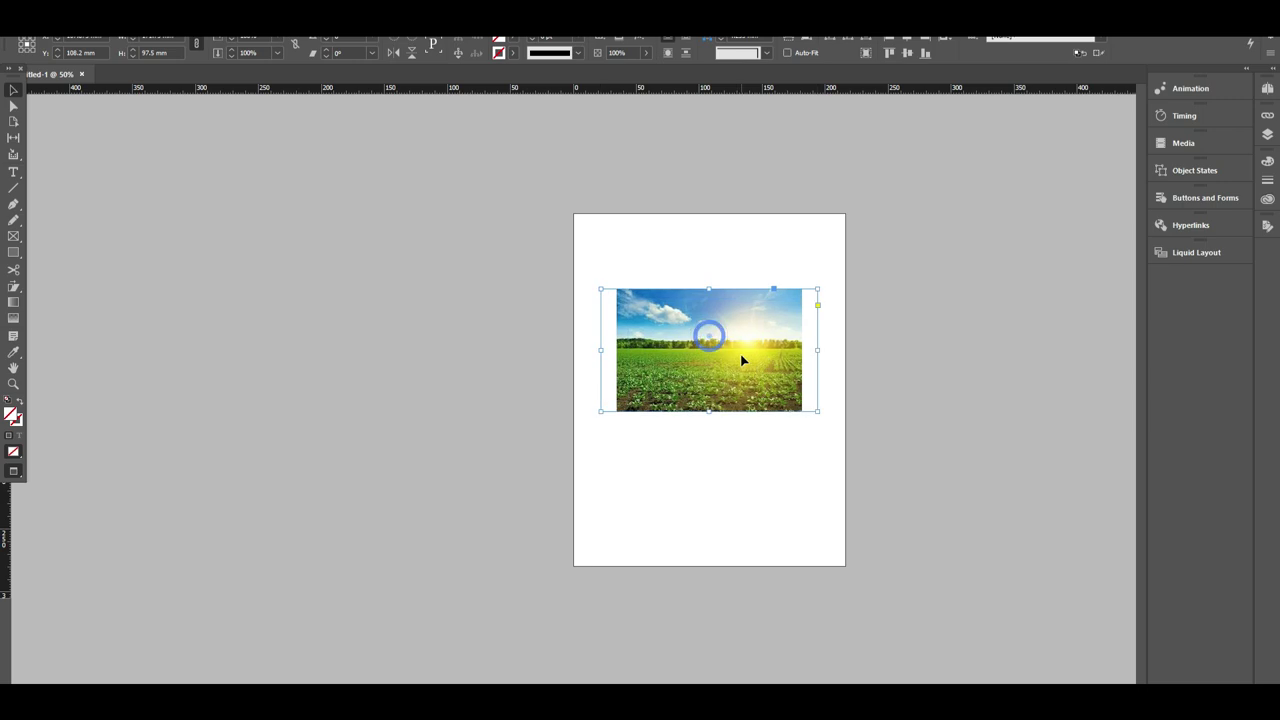
# Step: Try reshaping the field image with the Free Transform Tool and undo the change
pyautogui.click(13, 286)
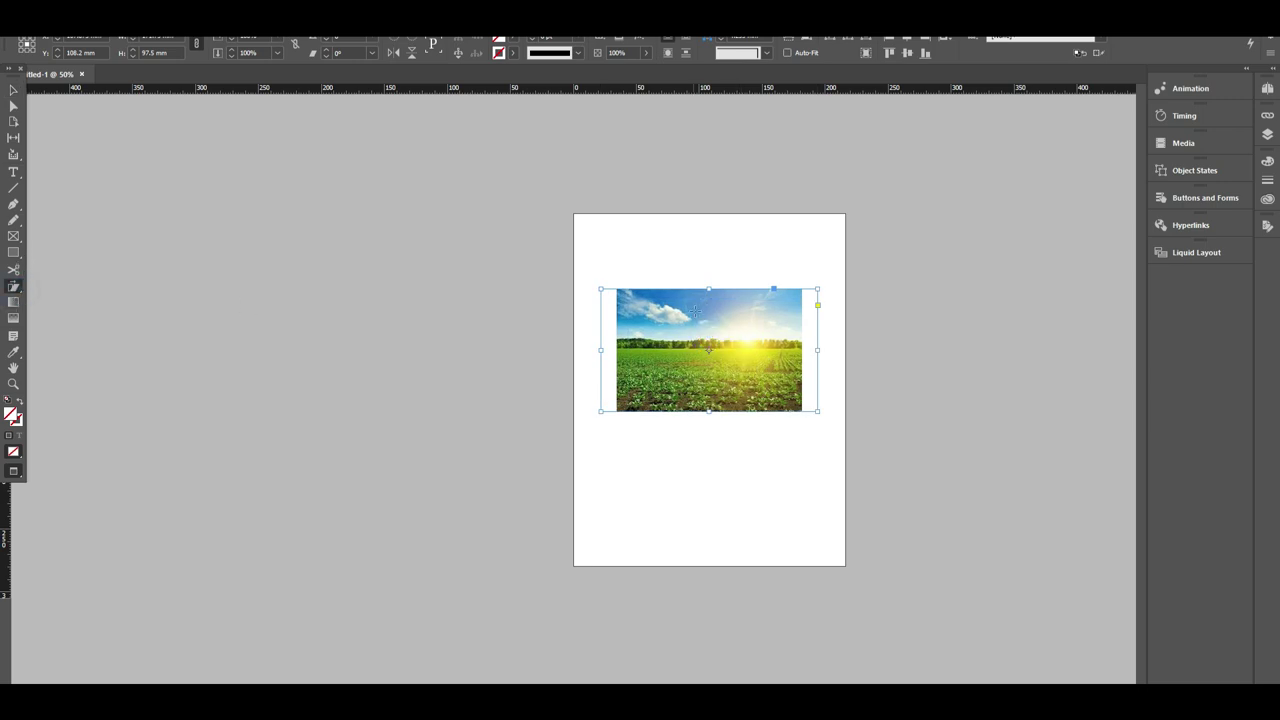
pyautogui.moveTo(729, 291); pyautogui.dragTo(686, 305)
pyautogui.hotkey('ctrl', 'z')
pyautogui.moveTo(708, 411)
pyautogui.mouseDown()
pyautogui.moveTo(614, 409)
pyautogui.moveTo(806, 420)
pyautogui.moveTo(586, 426)
pyautogui.moveTo(833, 427)
pyautogui.moveTo(686, 428)
pyautogui.moveTo(714, 414)
pyautogui.mouseUp()
pyautogui.click(13, 90)
# Step: Draw a rectangular frame about 73 mm high below the field image and fill it with C=0 M=100 Y=0 K=0
pyautogui.click(13, 302)
pyautogui.moveTo(537, 249); pyautogui.dragTo(974, 571)
pyautogui.moveTo(924, 448); pyautogui.dragTo(940, 345)
pyautogui.click(13, 236)
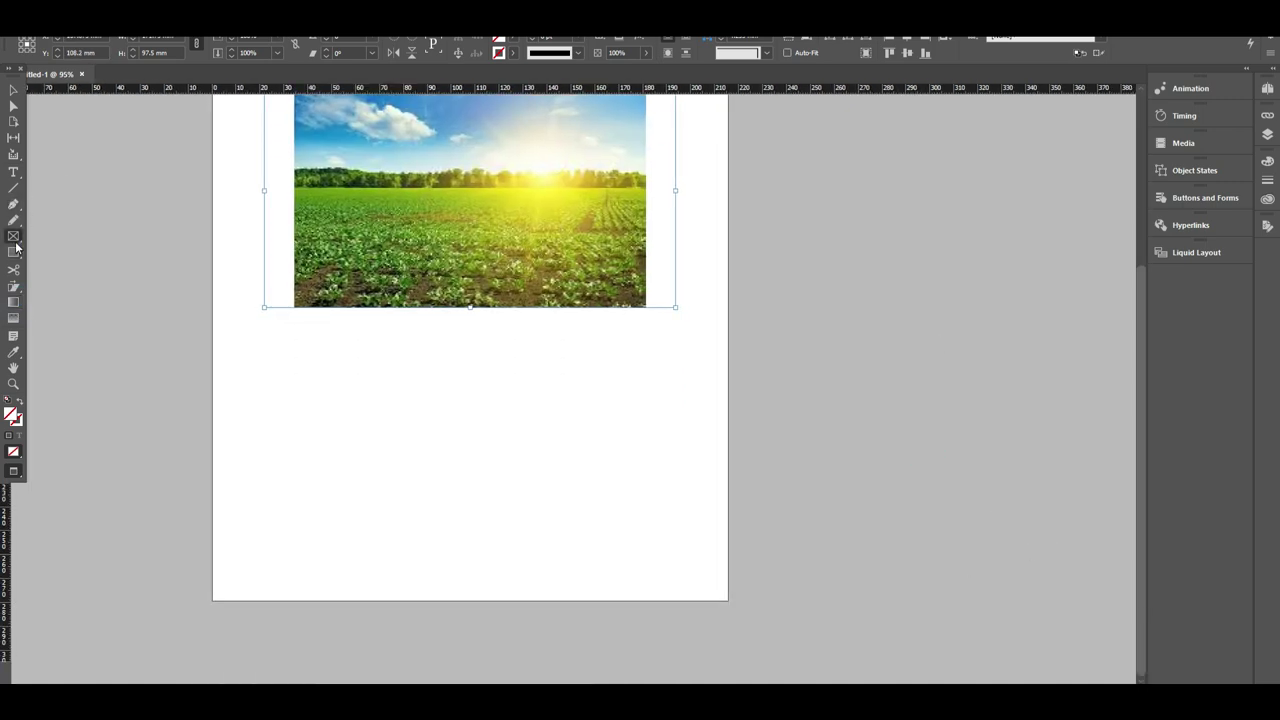
pyautogui.moveTo(298, 370)
pyautogui.mouseDown()
pyautogui.moveTo(729, 586)
pyautogui.moveTo(665, 545)
pyautogui.mouseUp()
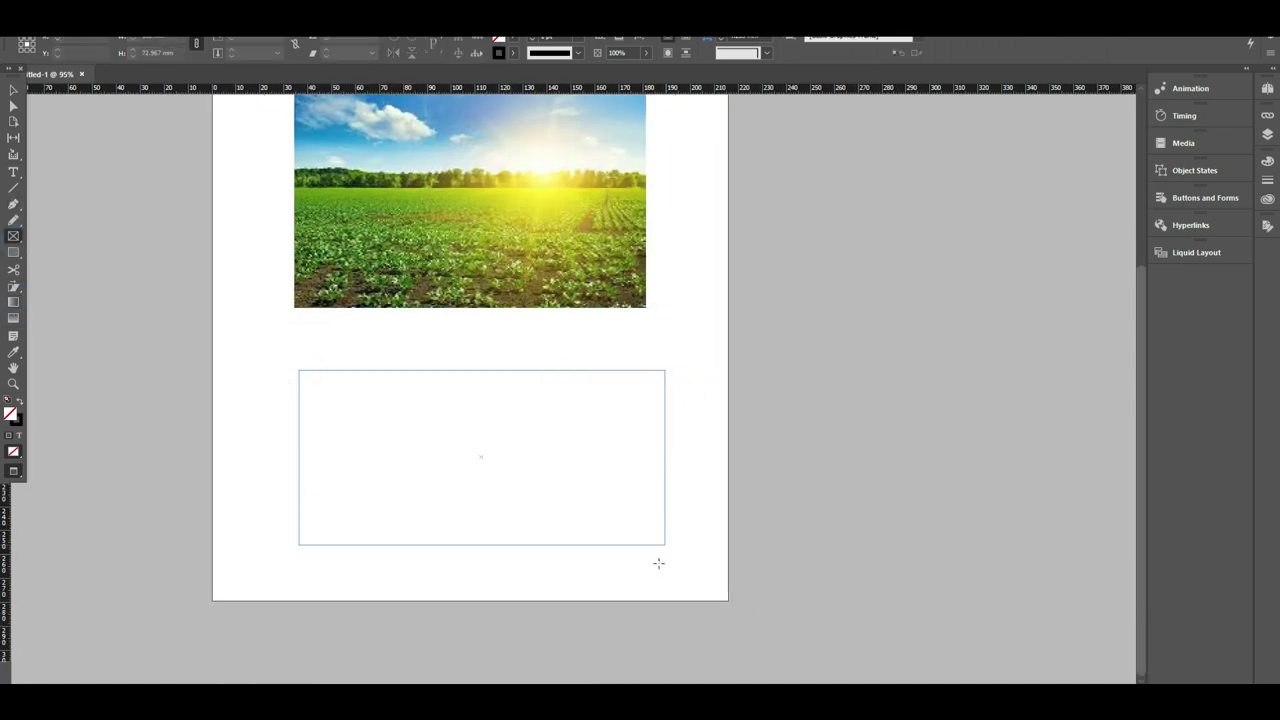
pyautogui.click(372, 54)
pyautogui.click(395, 150)
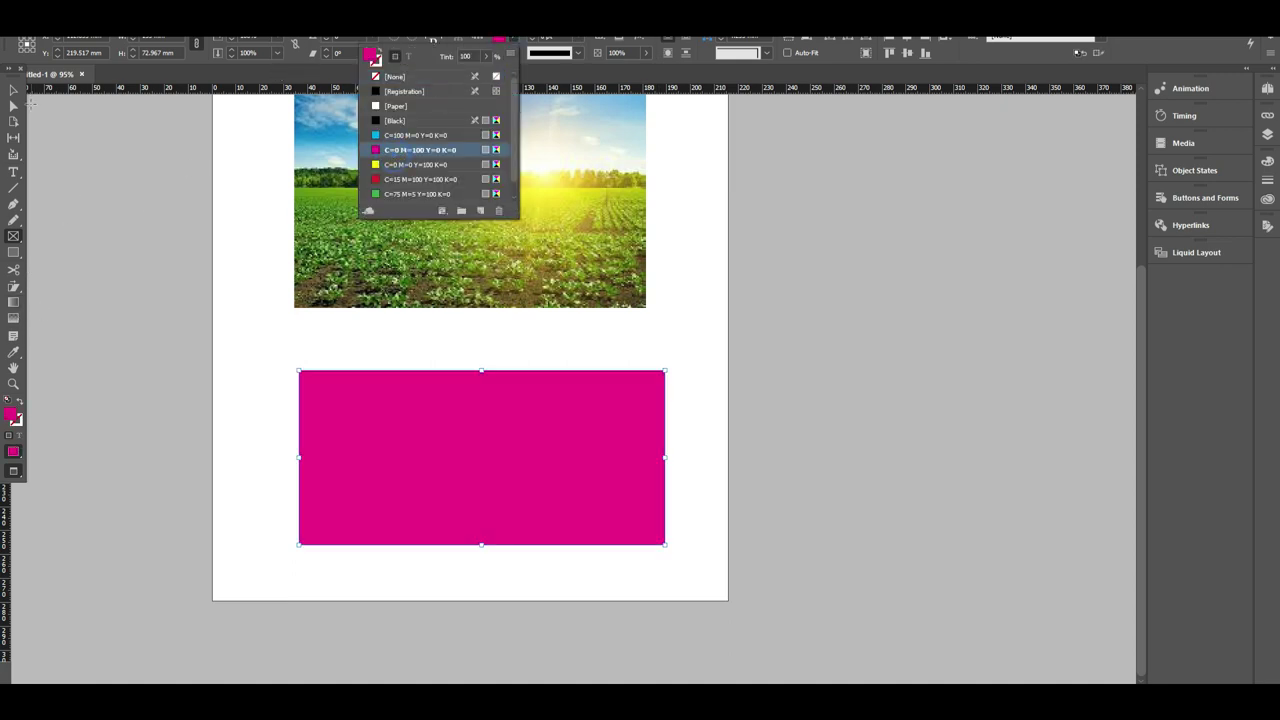
# Step: Apply a diagonal white-to-black linear gradient at about -27.2° across the magenta frame with the Gradient Swatch Tool
pyautogui.click(13, 90)
pyautogui.click(13, 302)
pyautogui.moveTo(371, 414); pyautogui.dragTo(570, 530)
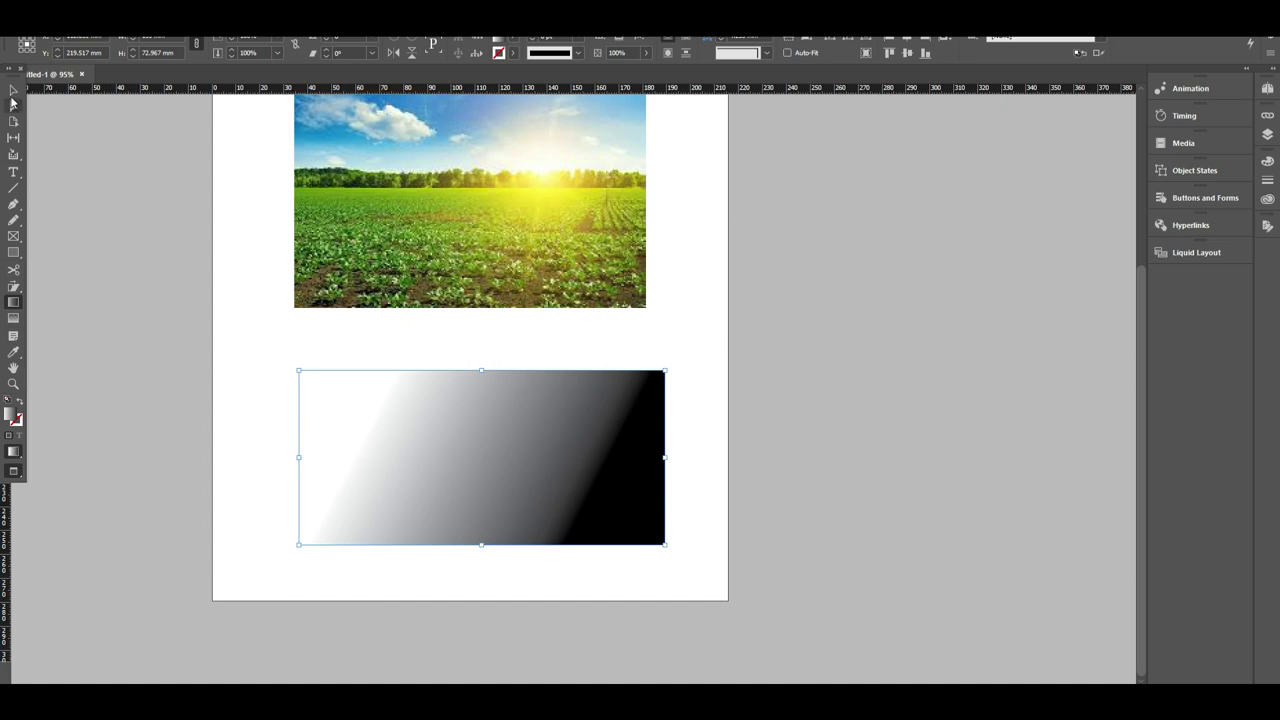
# Step: Show the Gradient settings, keep the Linear type, and move the black stop to the 95% location
pyautogui.click(252, 36)
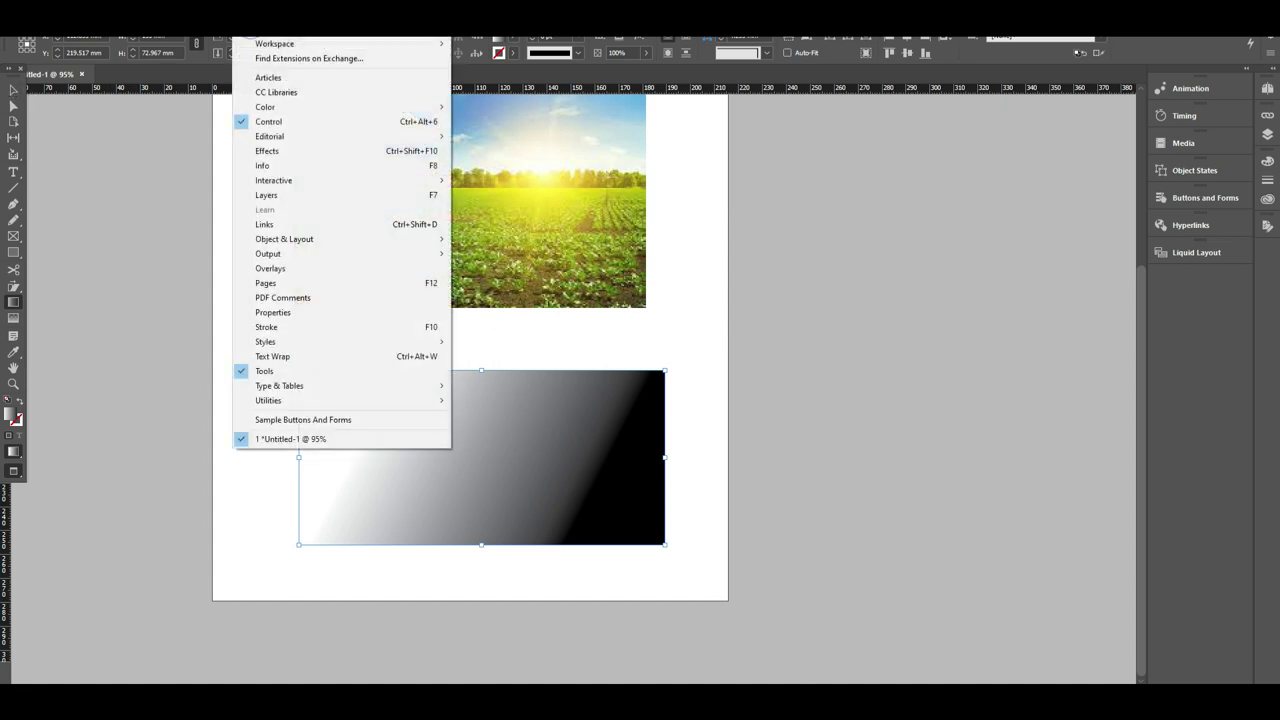
pyautogui.moveTo(310, 108)
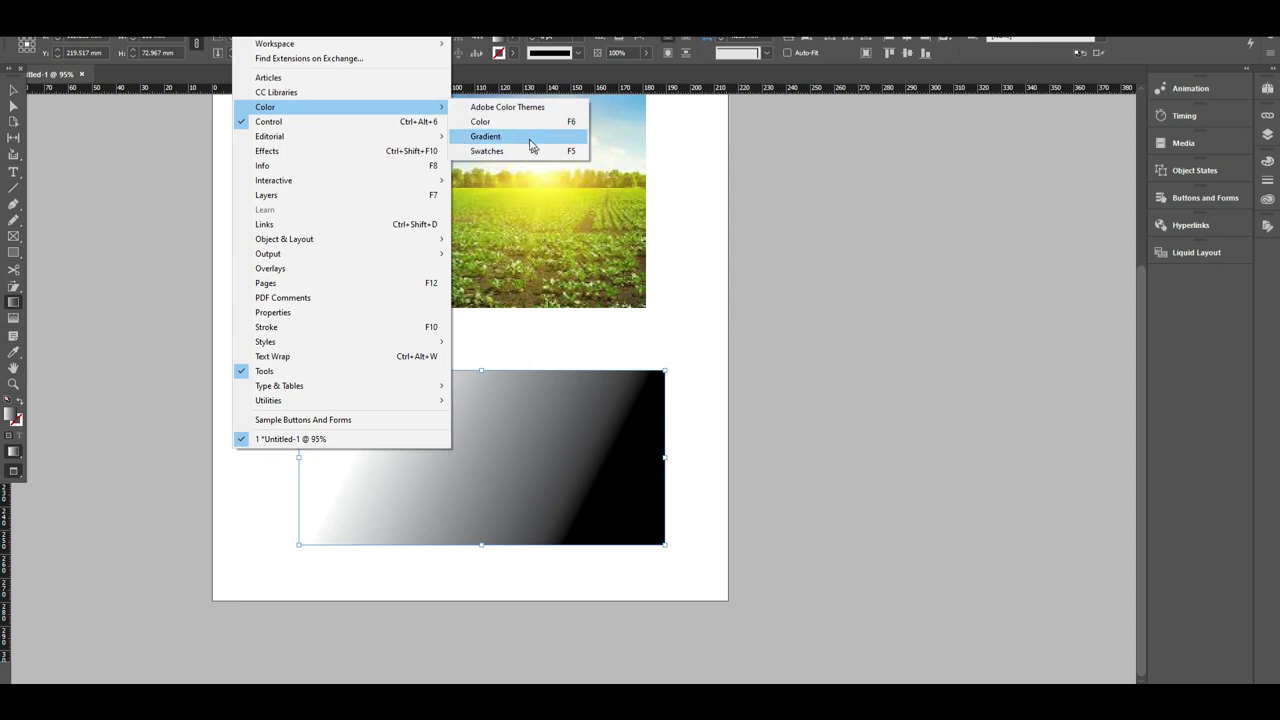
pyautogui.click(529, 137)
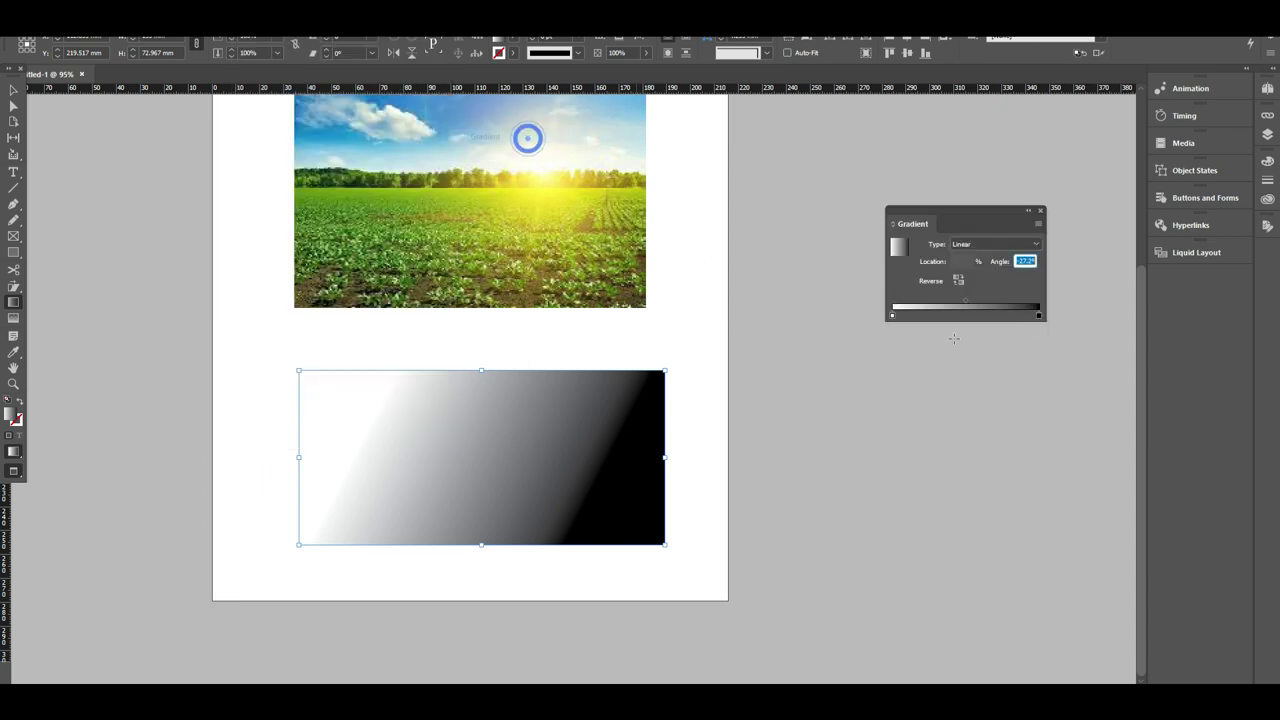
pyautogui.click(892, 316)
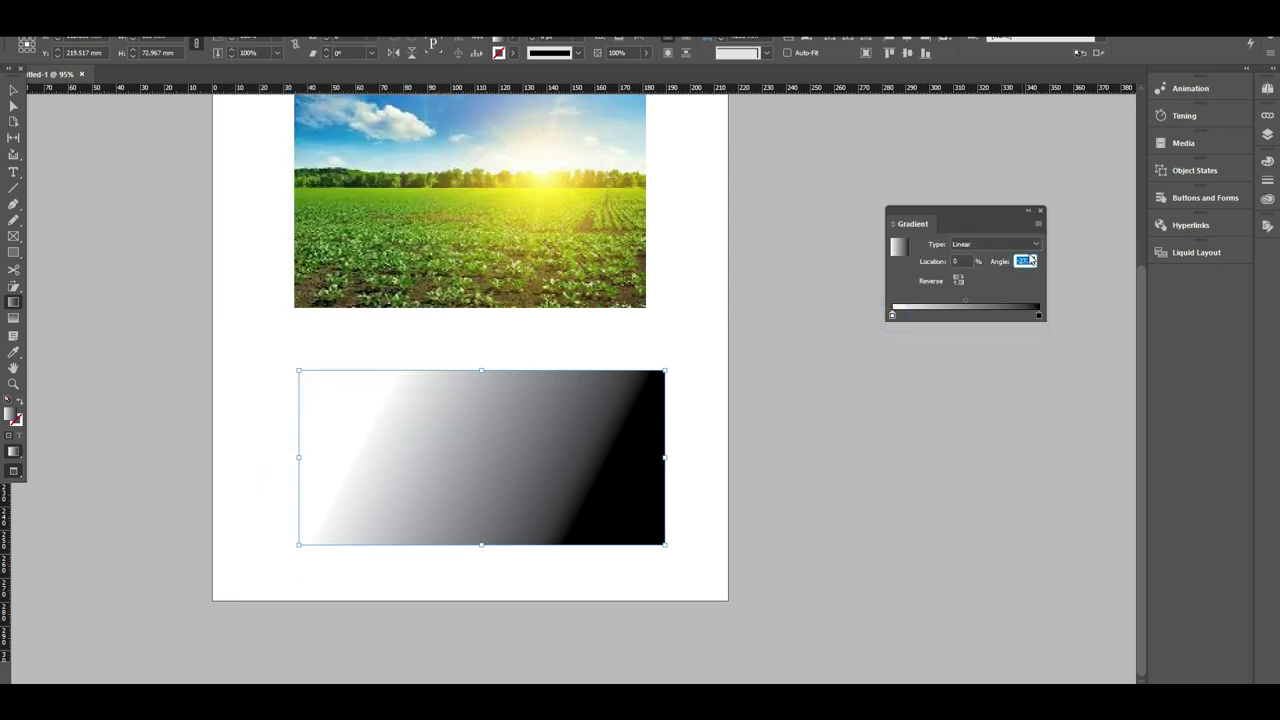
pyautogui.click(892, 315)
pyautogui.click(978, 245)
pyautogui.click(978, 243)
pyautogui.moveTo(1038, 317); pyautogui.dragTo(1035, 317)
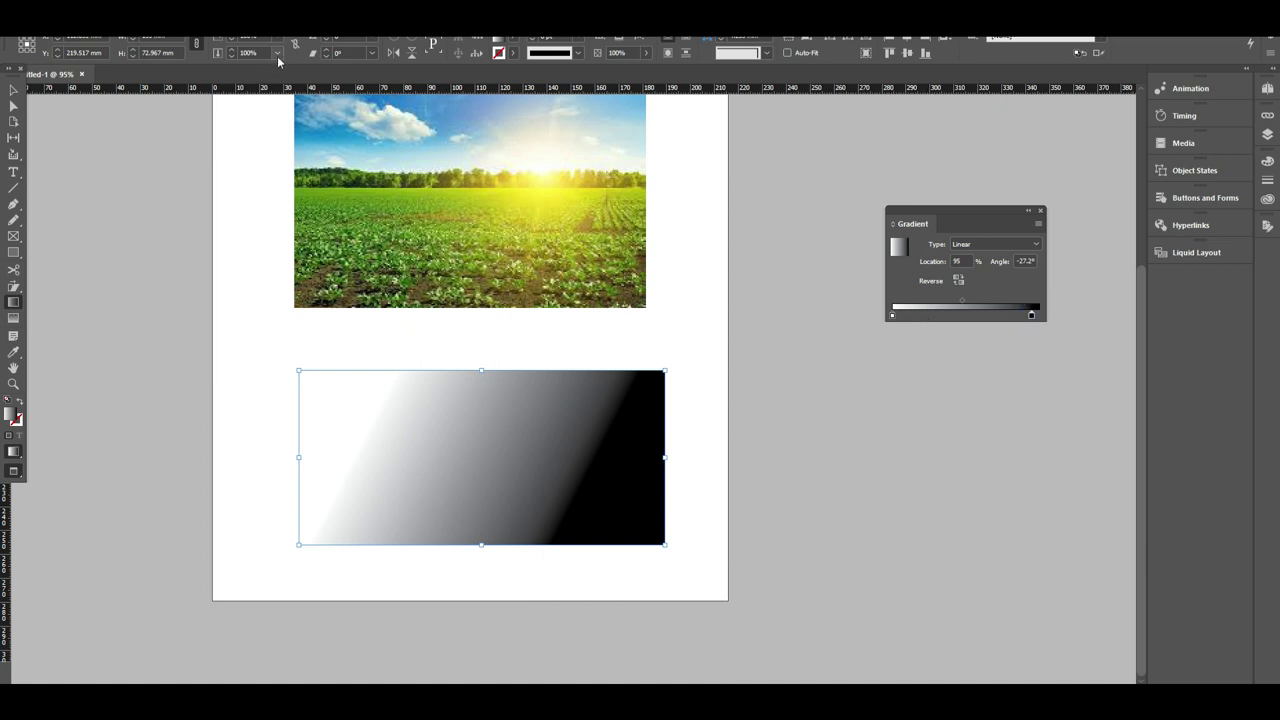
# Step: Show the Swatches and recolour the gradient's start stop with C=0 M=100 Y=0 K=0 and its end stop with C=0 M=0 Y=100 K=0
pyautogui.click(254, 20)
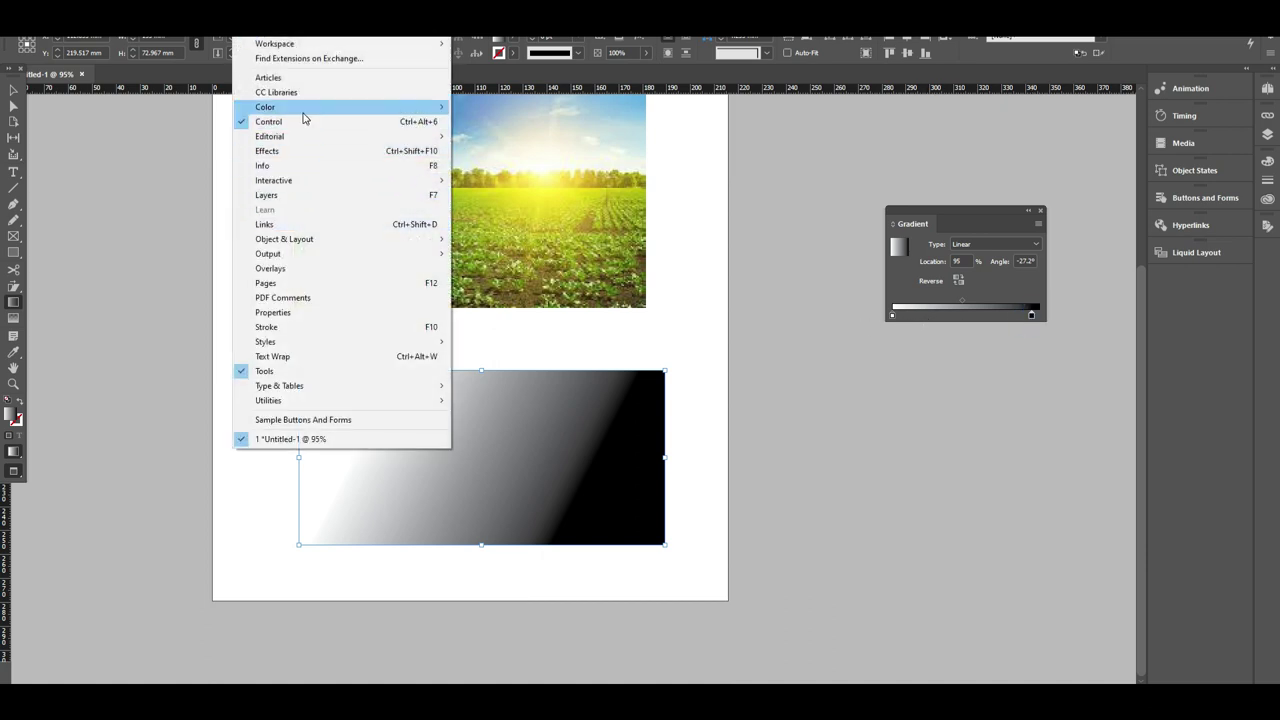
pyautogui.moveTo(374, 111)
pyautogui.click(540, 150)
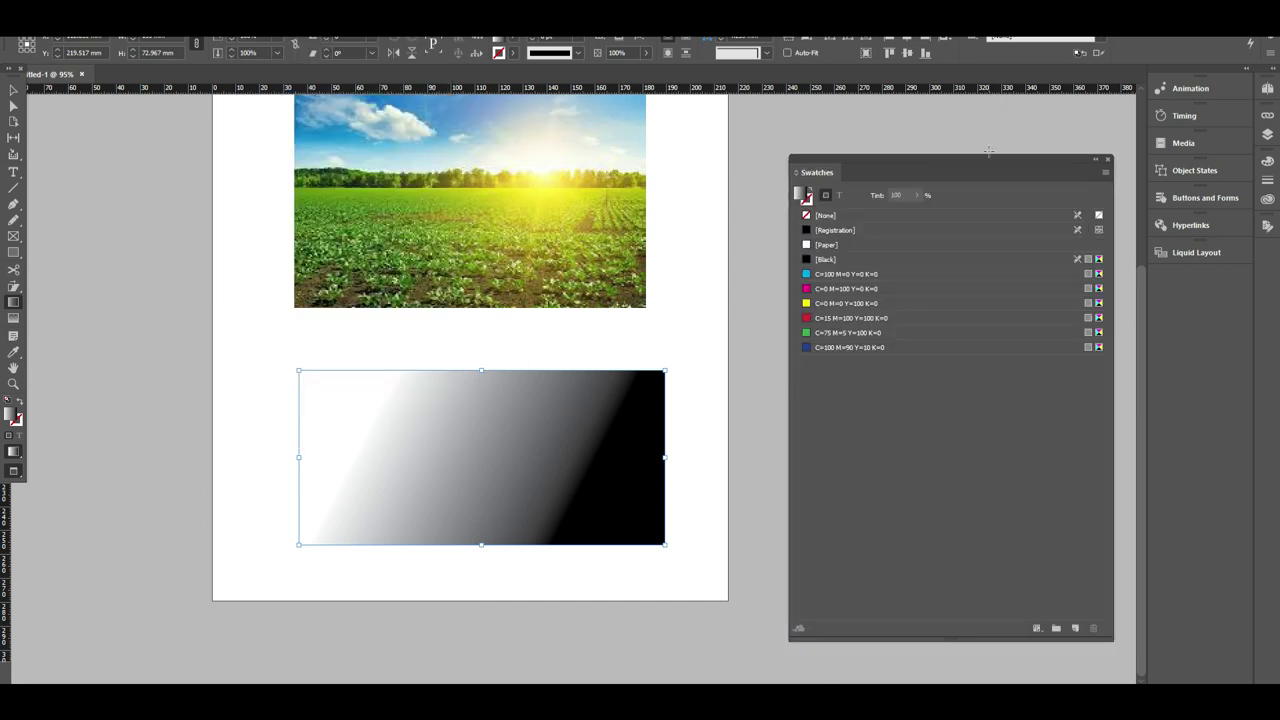
pyautogui.moveTo(960, 201); pyautogui.dragTo(1120, 326)
pyautogui.moveTo(1028, 452); pyautogui.dragTo(893, 316)
pyautogui.moveTo(1010, 343); pyautogui.dragTo(931, 372)
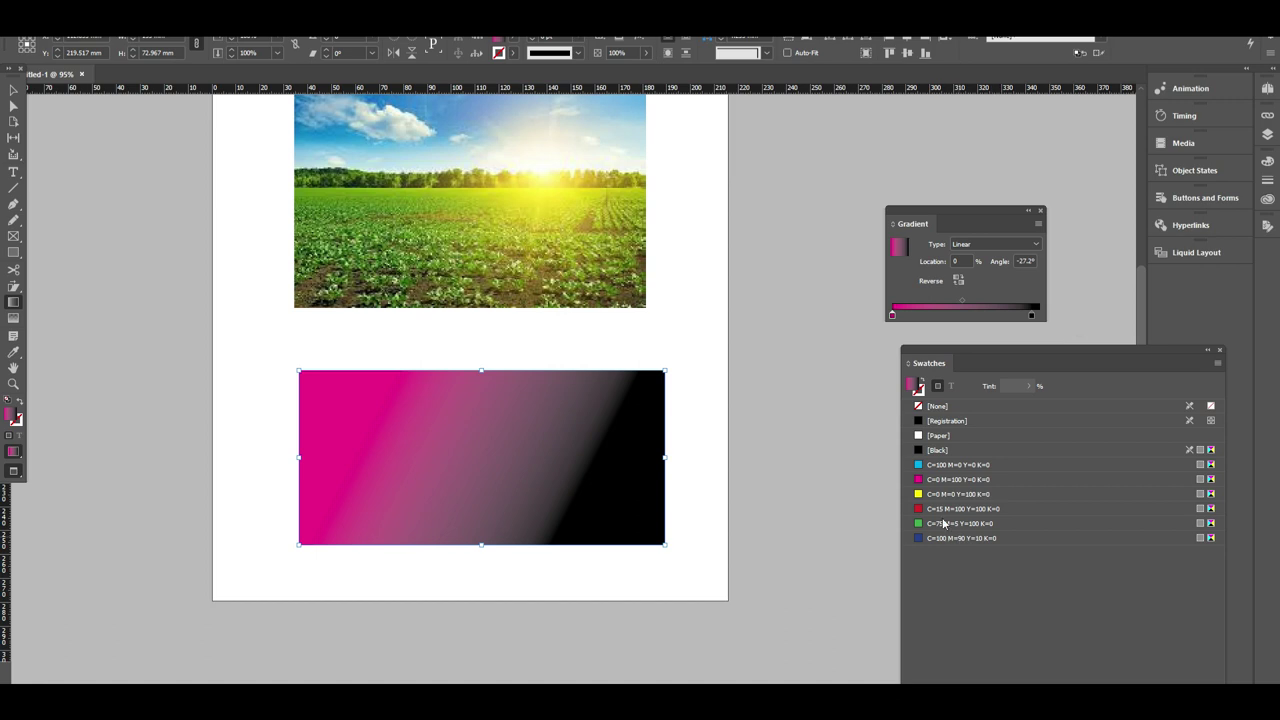
pyautogui.moveTo(937, 497); pyautogui.dragTo(1032, 318)
pyautogui.moveTo(953, 493); pyautogui.dragTo(1032, 315)
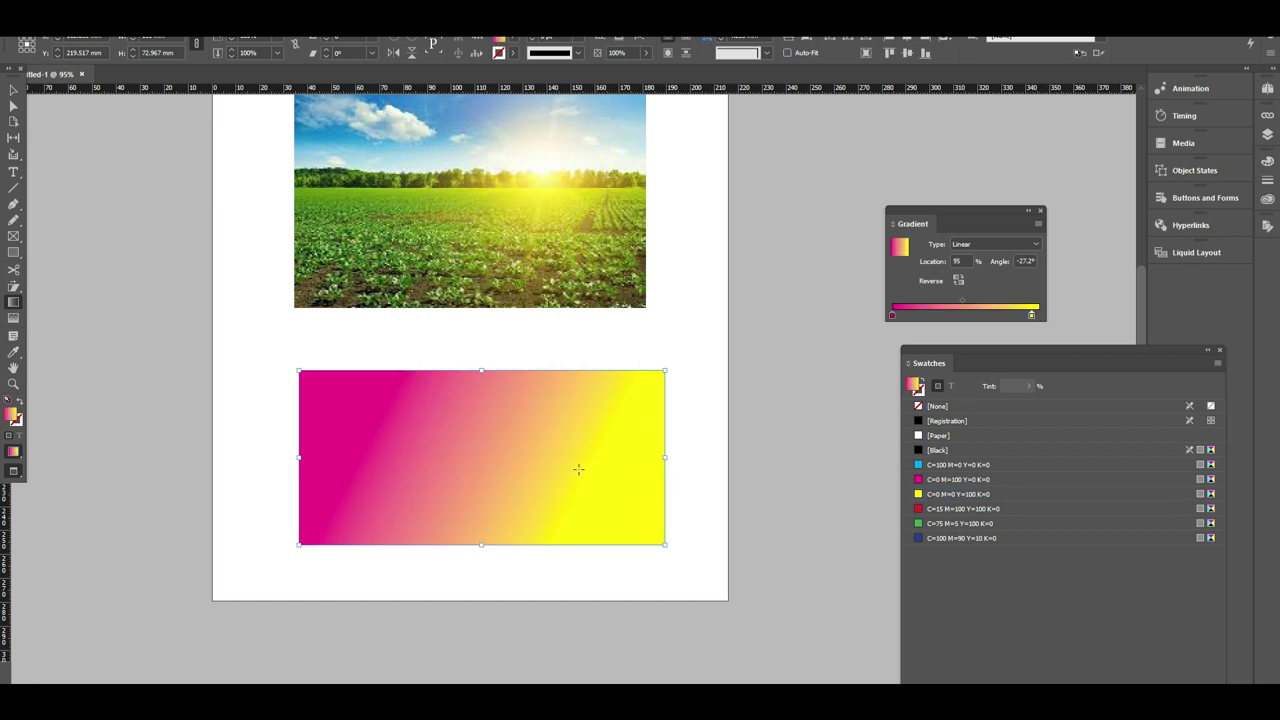
# Step: Move the gradient-filled frame slightly up the page, to a Y position of about 212.85 mm
pyautogui.click(13, 92)
pyautogui.moveTo(574, 451); pyautogui.dragTo(630, 366)
pyautogui.hotkey('ctrl', 'z')
pyautogui.click(788, 572)
pyautogui.click(530, 467)
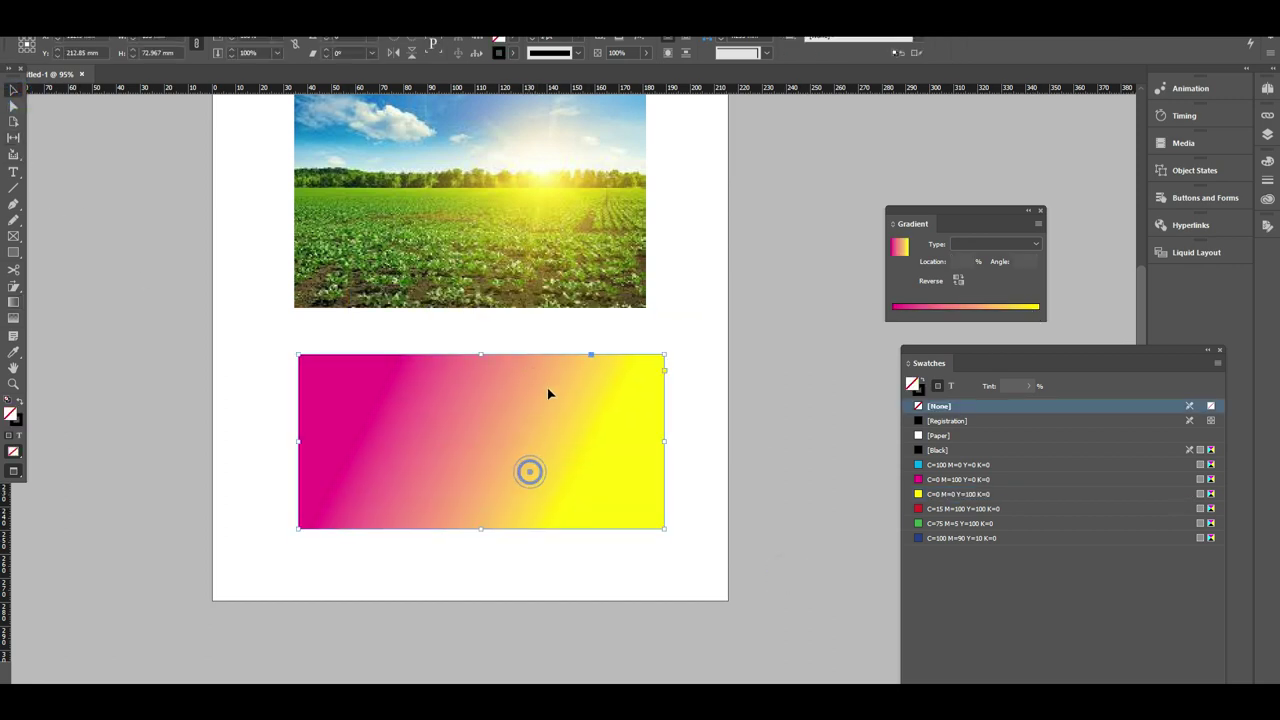
# Step: Try moving the field image to higher positions on the page, undoing each move
pyautogui.scroll(2, 549, 394)
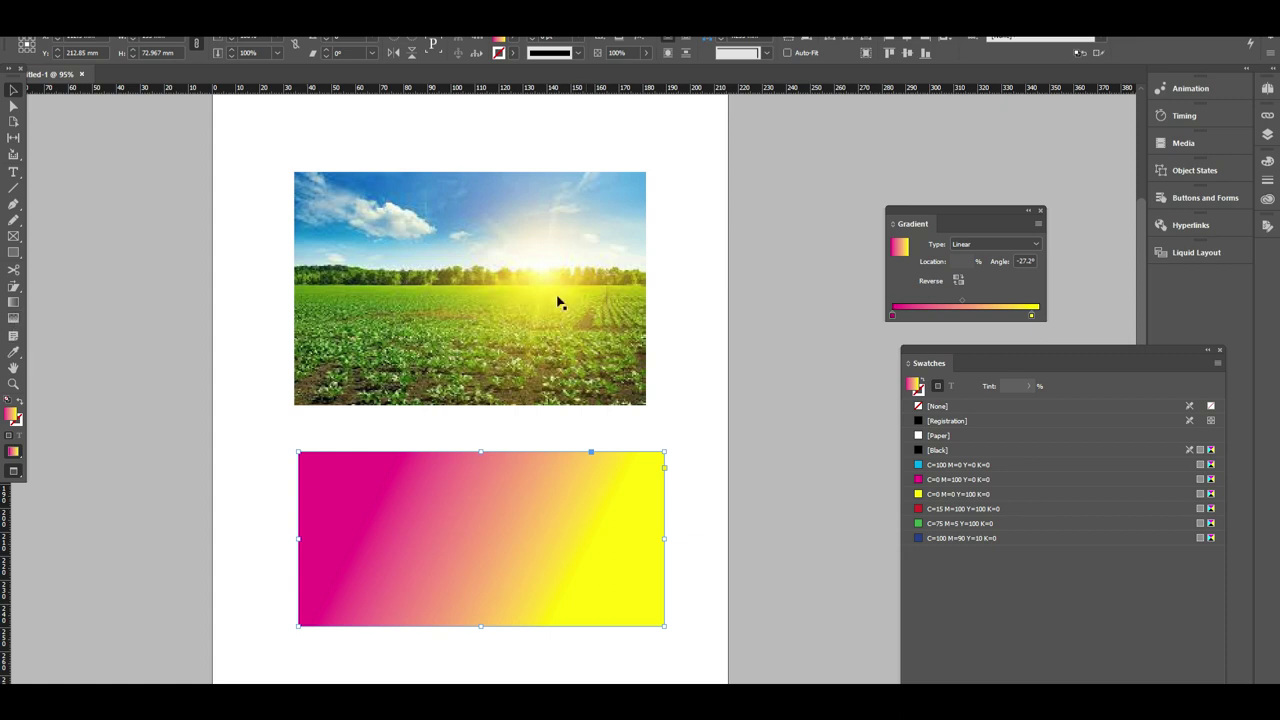
pyautogui.moveTo(537, 301); pyautogui.dragTo(571, 274)
pyautogui.scroll(2, 595, 296)
pyautogui.hotkey('ctrl', 'z')
pyautogui.moveTo(576, 377); pyautogui.dragTo(586, 297)
pyautogui.hotkey('ctrl', 'z')
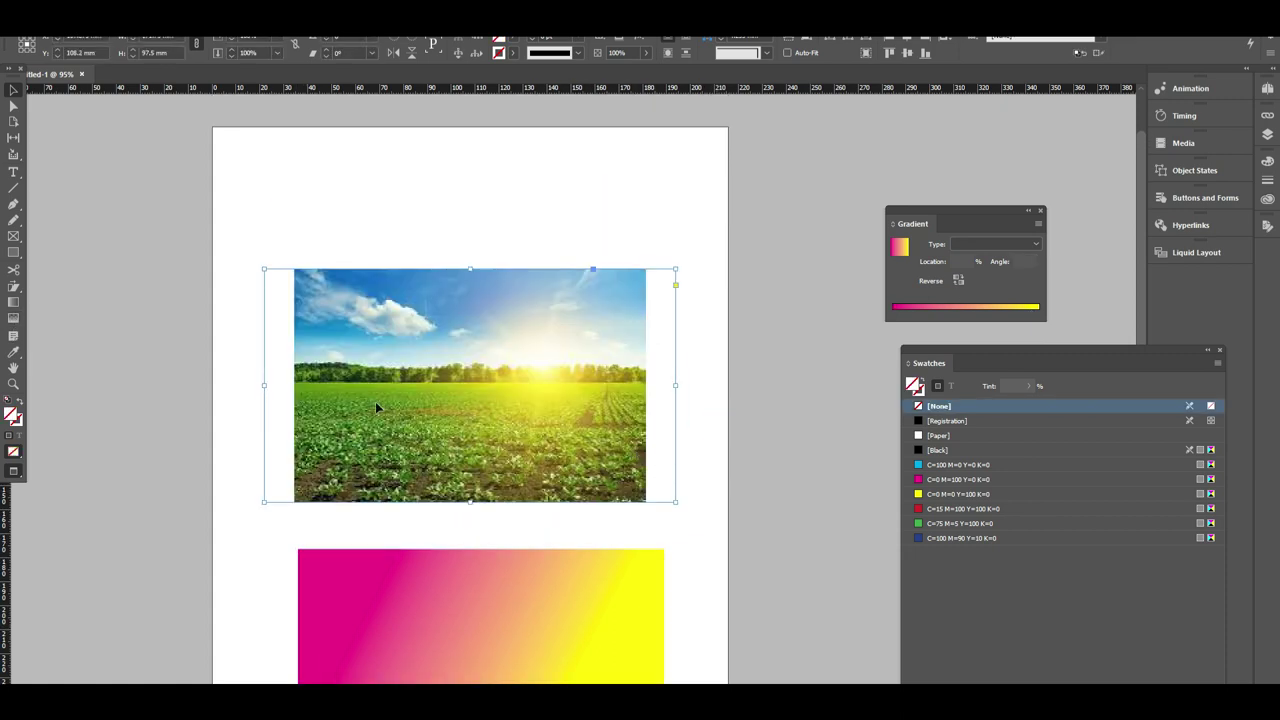
pyautogui.moveTo(548, 372); pyautogui.dragTo(568, 265)
pyautogui.hotkey('ctrl', 'z')
# Step: Fade the lower part of the field image to transparent with the Gradient Feather Tool
pyautogui.click(13, 320)
pyautogui.moveTo(476, 494)
pyautogui.mouseDown()
pyautogui.moveTo(501, 450)
pyautogui.moveTo(489, 442)
pyautogui.moveTo(487, 535)
pyautogui.moveTo(496, 500)
pyautogui.mouseUp()
pyautogui.moveTo(517, 394); pyautogui.dragTo(515, 477)
pyautogui.moveTo(503, 375); pyautogui.dragTo(504, 484)
pyautogui.click(14, 90)
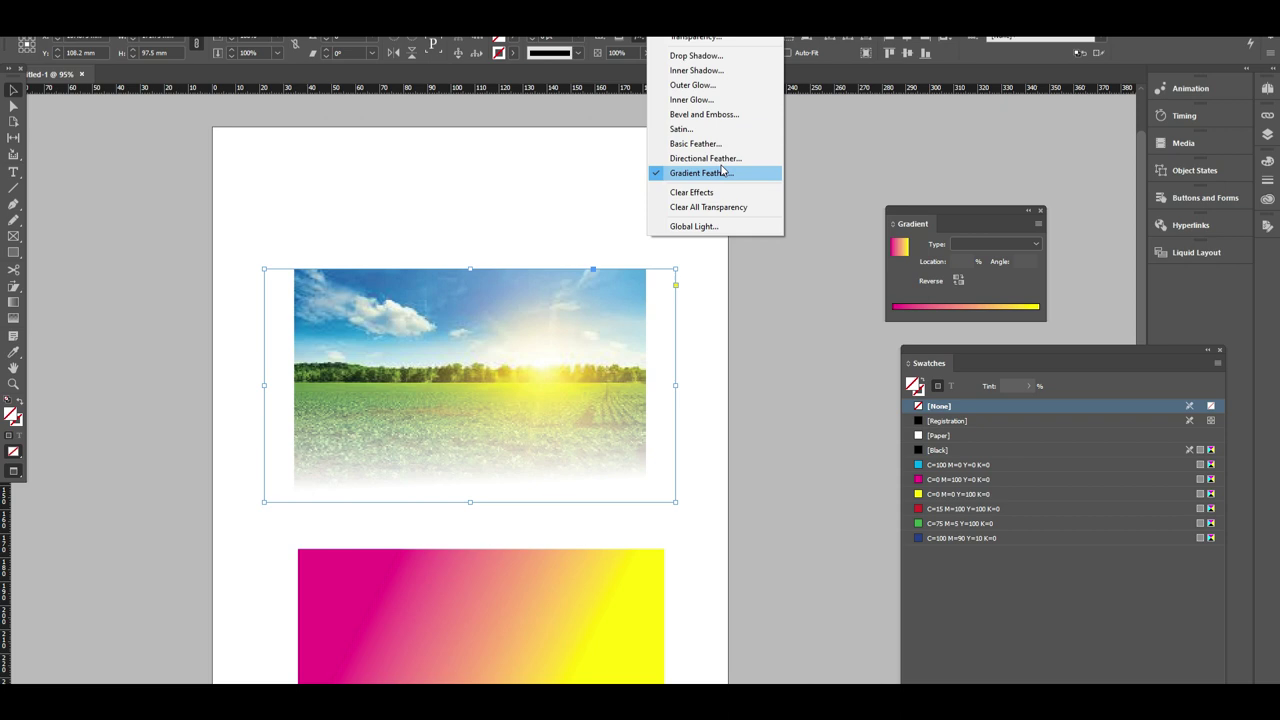
# Step: Try moving the feathered field image higher on the page, and reselect it in its original place
pyautogui.click(571, 318)
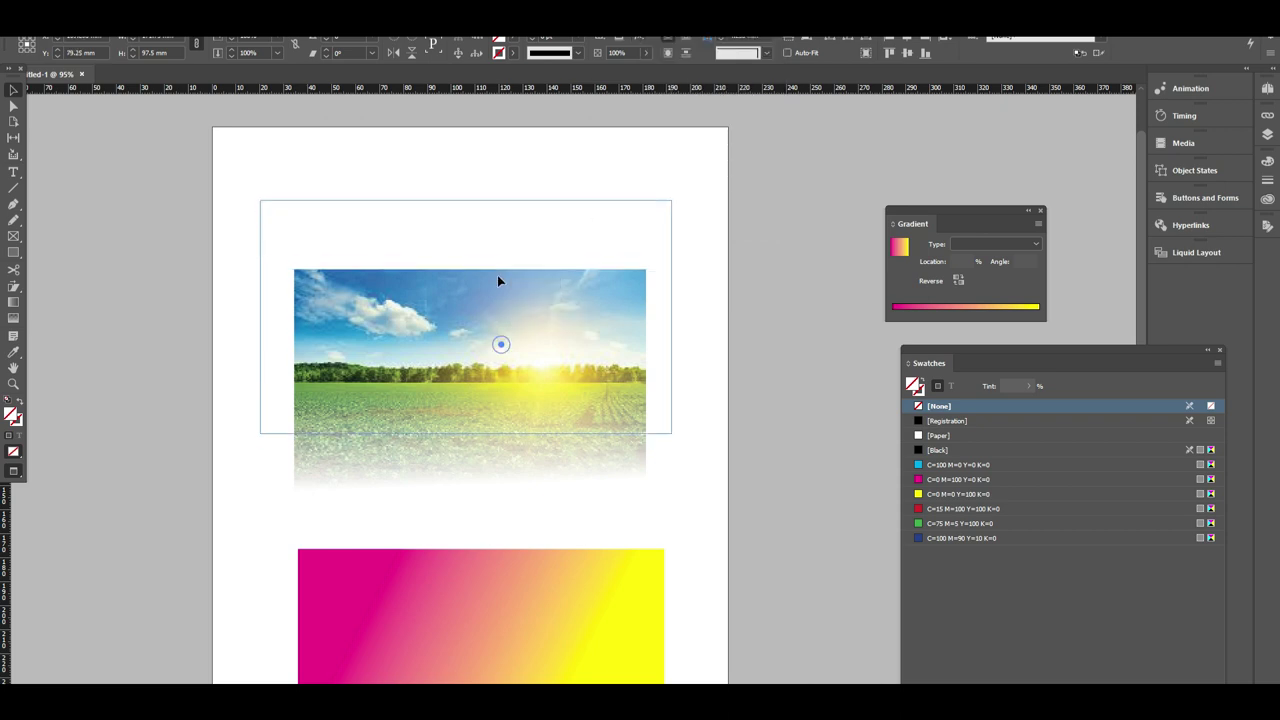
pyautogui.click(565, 598)
pyautogui.click(481, 222)
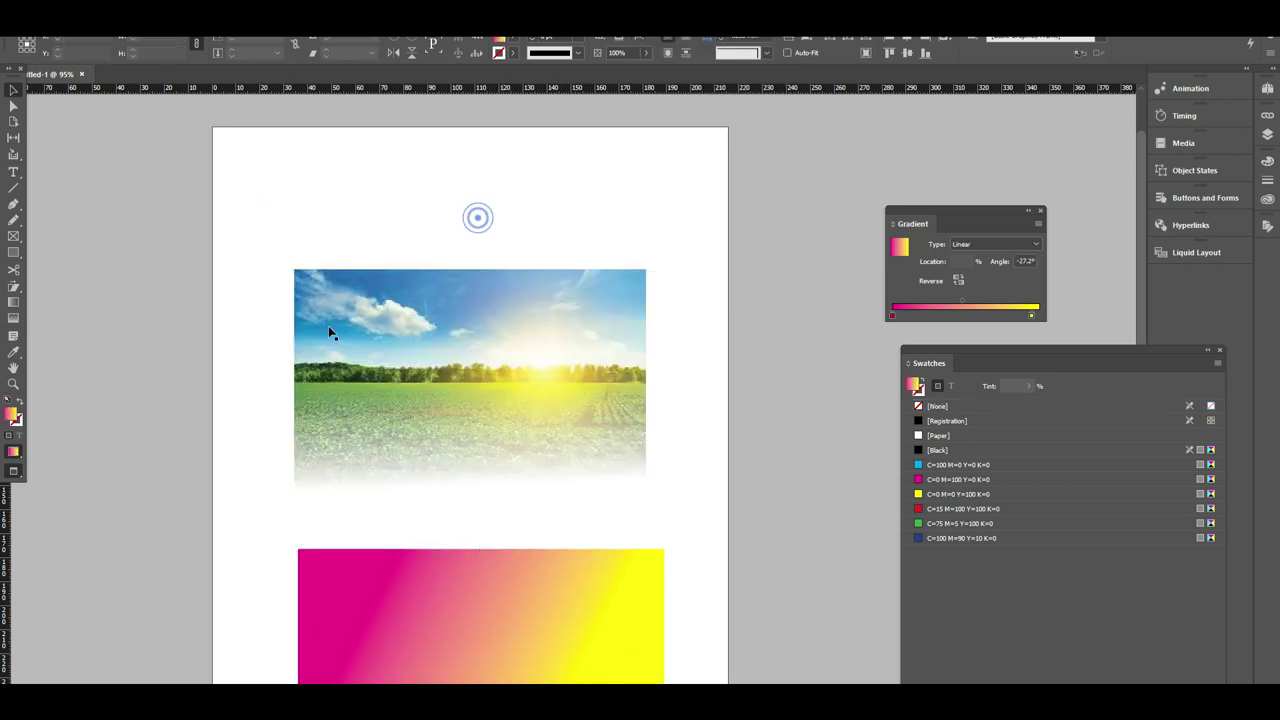
pyautogui.click(477, 337)
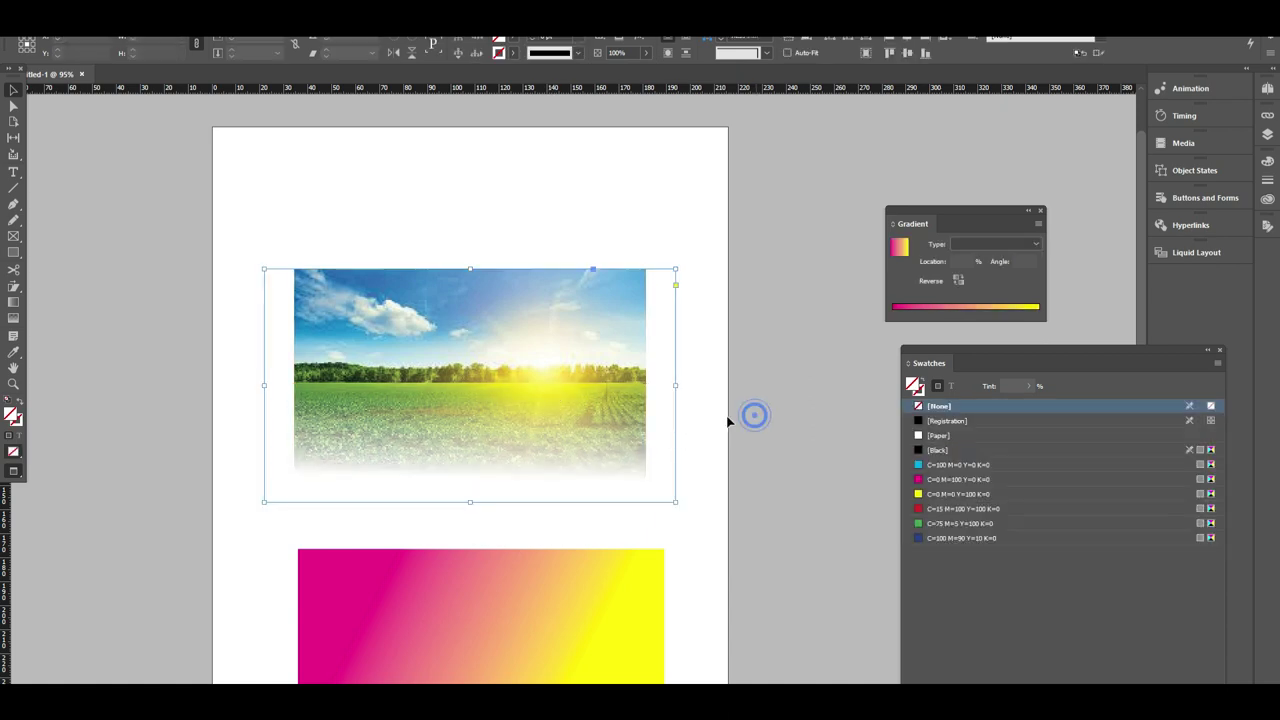
# Step: Draw a text frame about 117.7 mm high over the upper part of the page and fill it with placeholder text
pyautogui.click(15, 338)
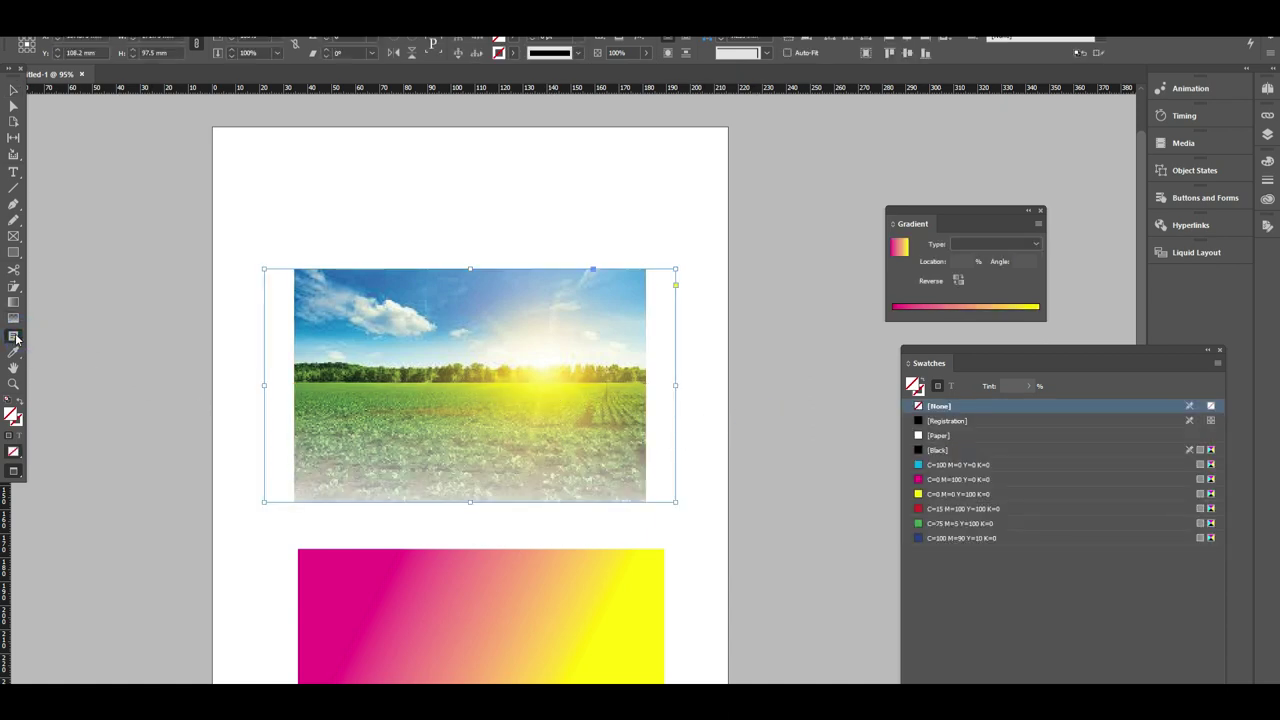
pyautogui.click(13, 171)
pyautogui.moveTo(269, 134); pyautogui.dragTo(563, 500)
pyautogui.click(110, 30)
pyautogui.click(110, 30)
pyautogui.click(120, 28)
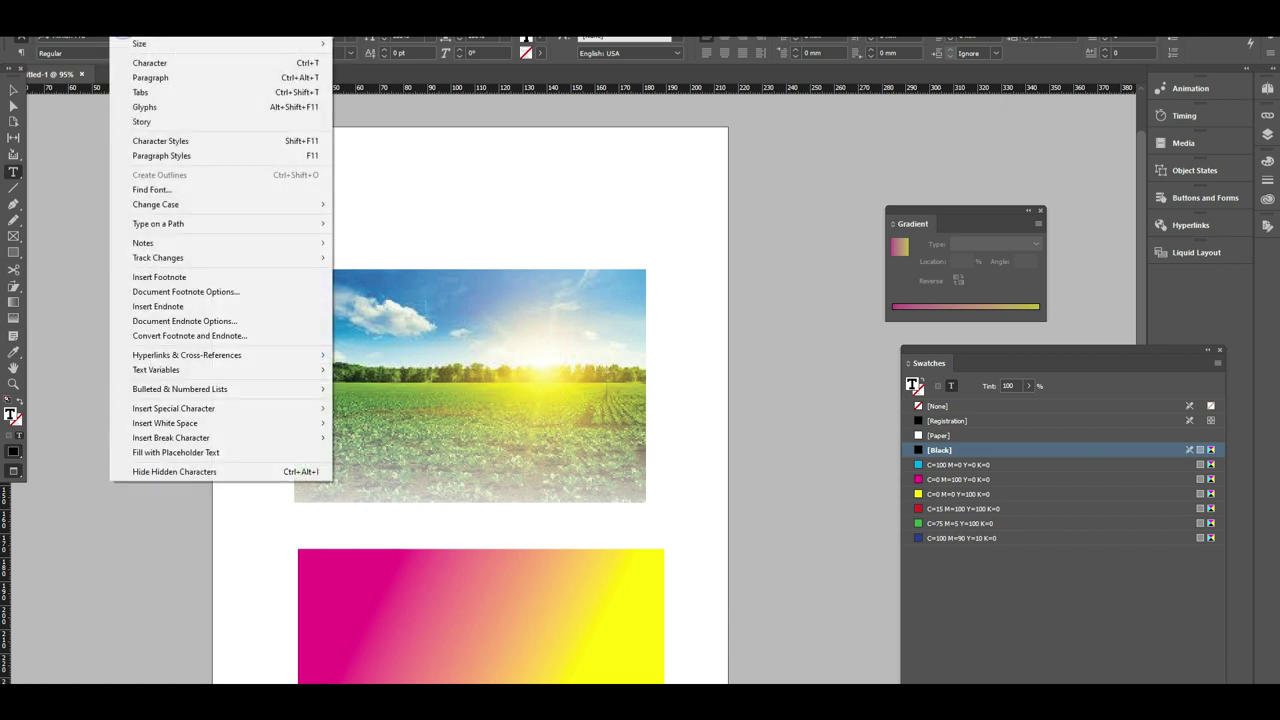
pyautogui.click(205, 452)
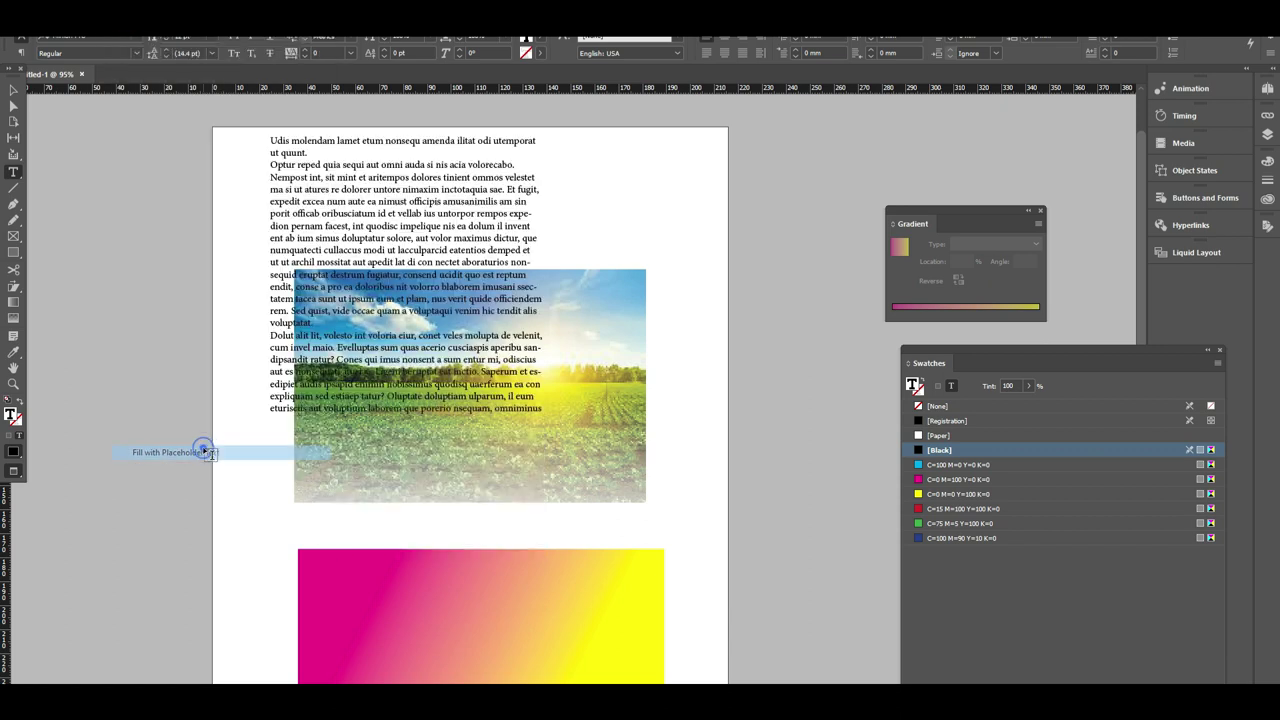
# Step: Move the gradient frame and field image to the page's lower-left edge, and place the text frame at about Y 94.2 mm
pyautogui.click(15, 88)
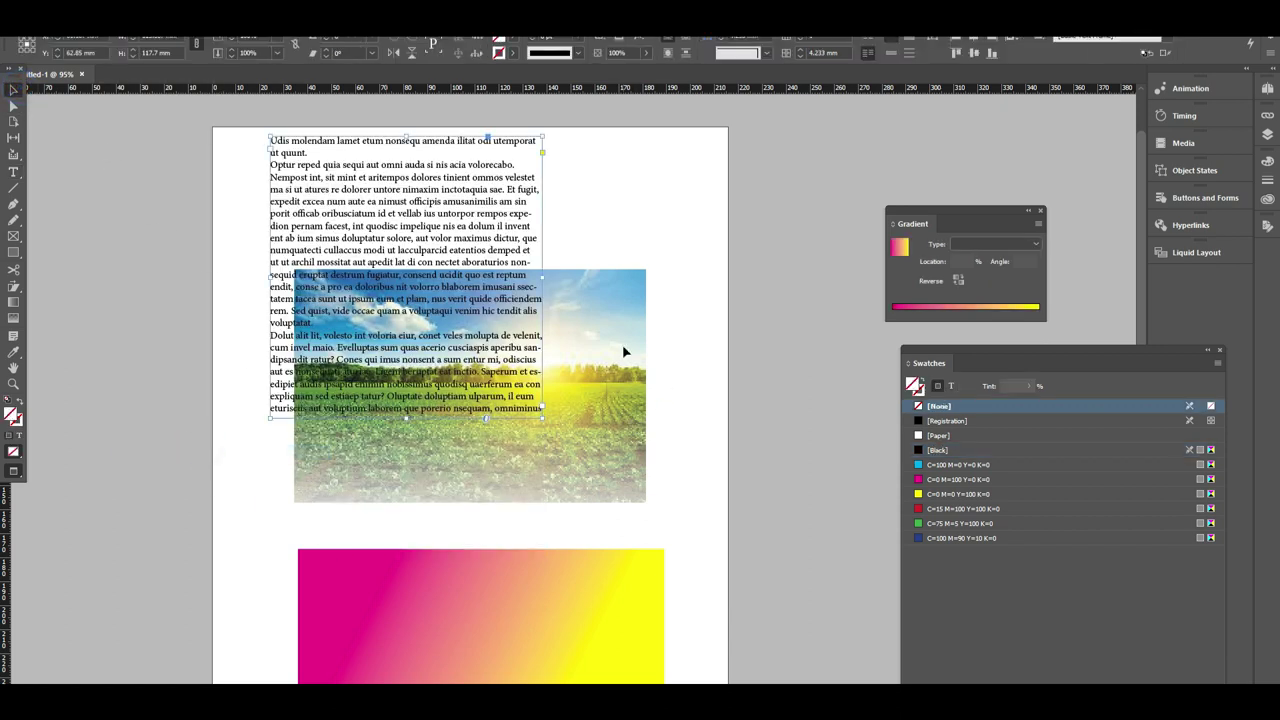
pyautogui.scroll(-3, 617, 290)
pyautogui.moveTo(612, 219); pyautogui.dragTo(131, 533)
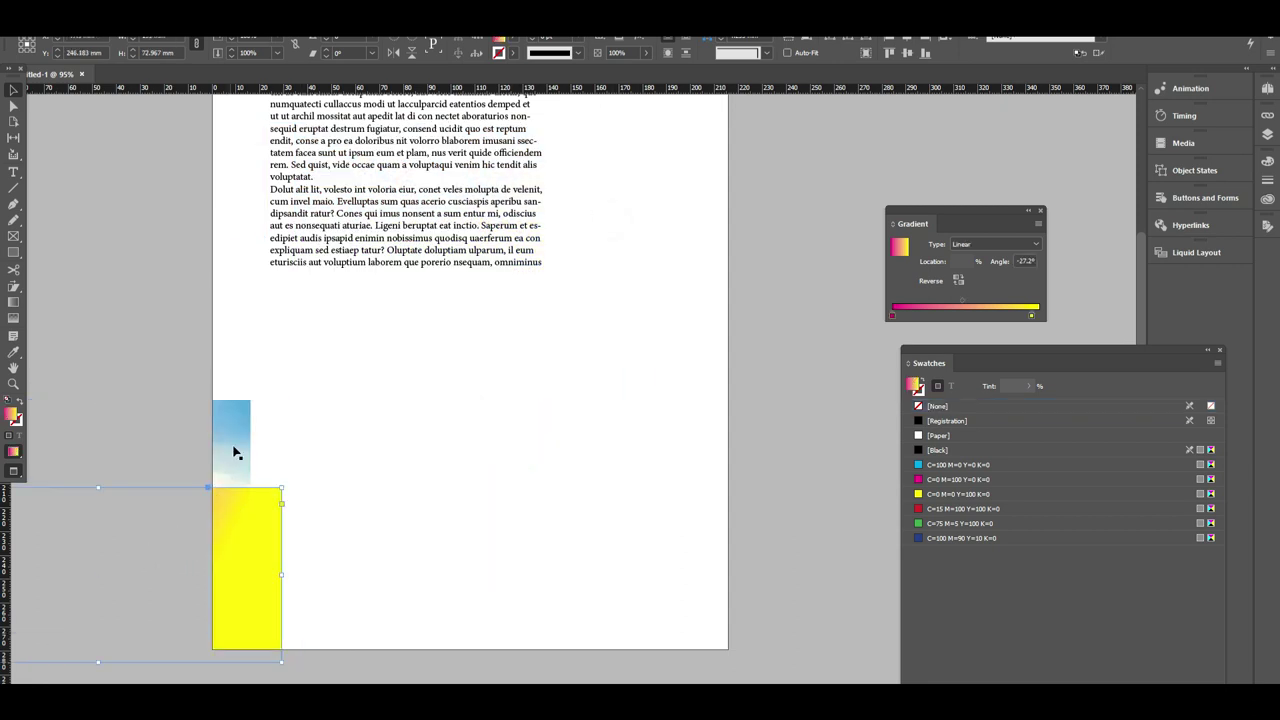
pyautogui.moveTo(237, 434); pyautogui.dragTo(221, 522)
pyautogui.scroll(4, 456, 420)
pyautogui.moveTo(460, 311); pyautogui.dragTo(502, 387)
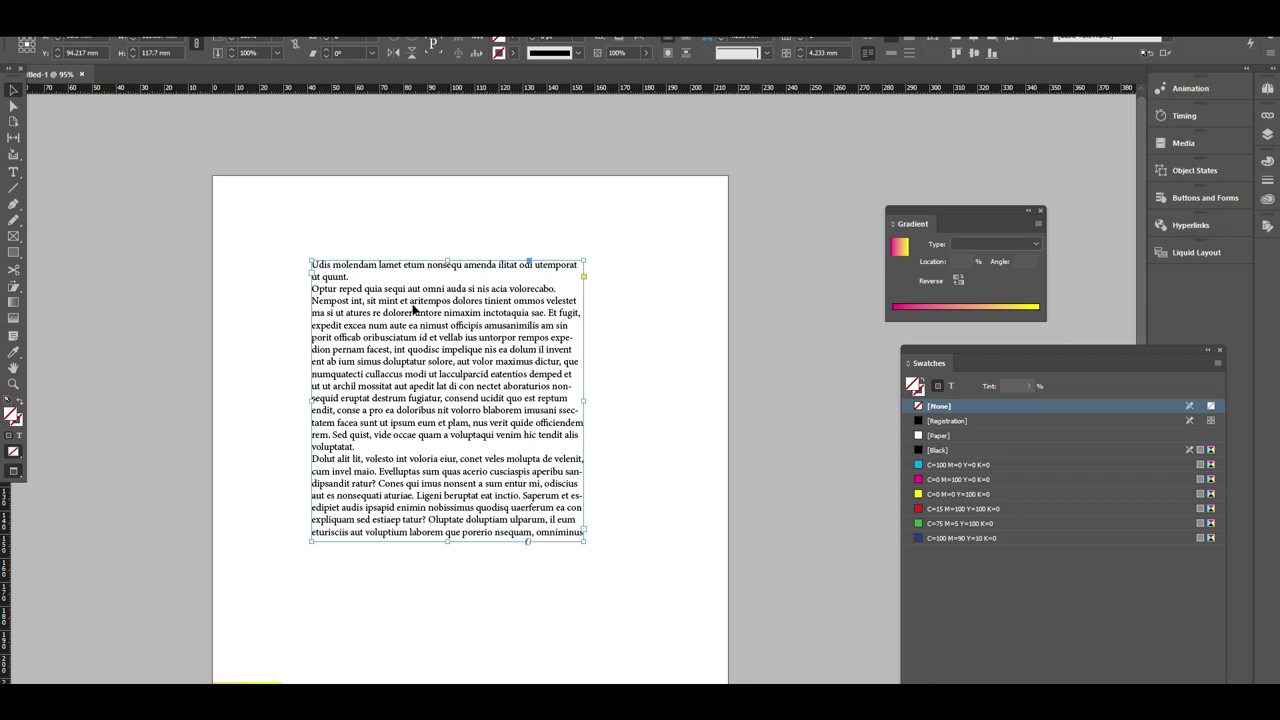
# Step: Insert a note reading "This is On Final File" at the start of the placeholder text and close the notes
pyautogui.click(13, 337)
pyautogui.click(321, 265)
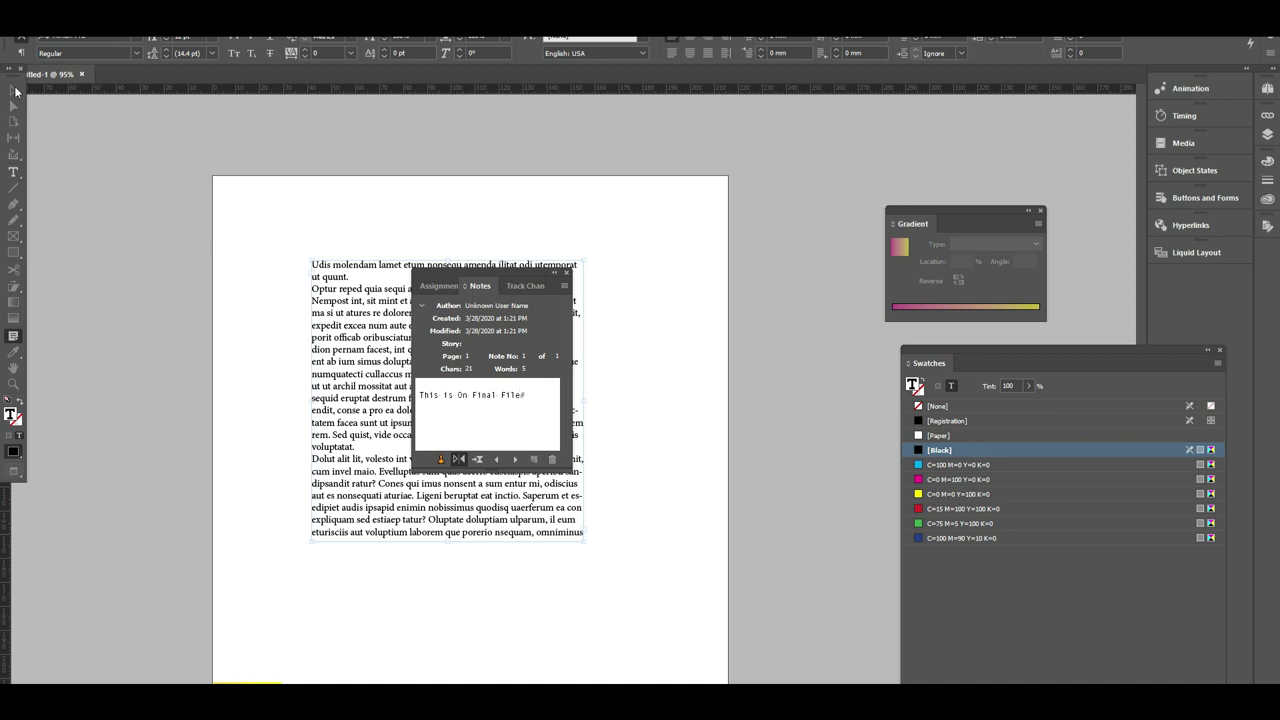
pyautogui.click(566, 273)
# Step: Move the placeholder text frame slightly up the page, to a Y position of about 83.85 mm
pyautogui.click(13, 90)
pyautogui.click(378, 275)
pyautogui.moveTo(400, 340); pyautogui.dragTo(390, 315)
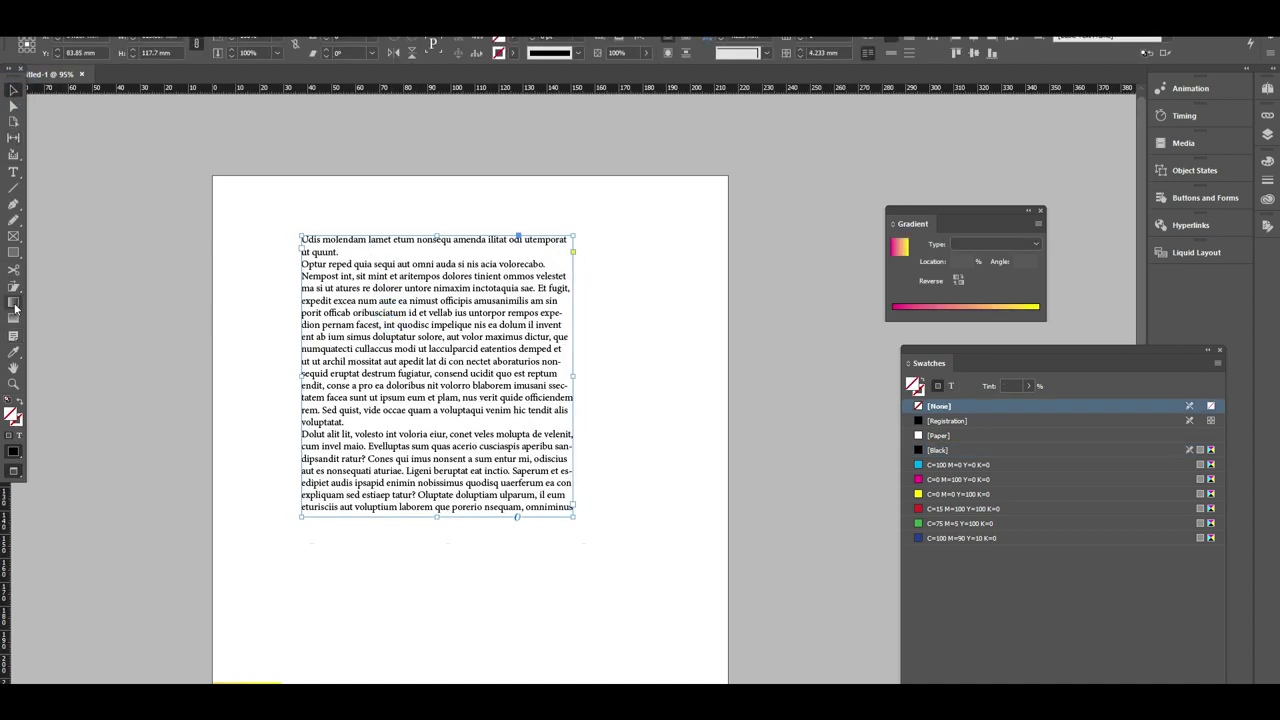
# Step: Insert a second short note in the placeholder text, go back to the first note, and close the notes
pyautogui.click(14, 336)
pyautogui.click(312, 285)
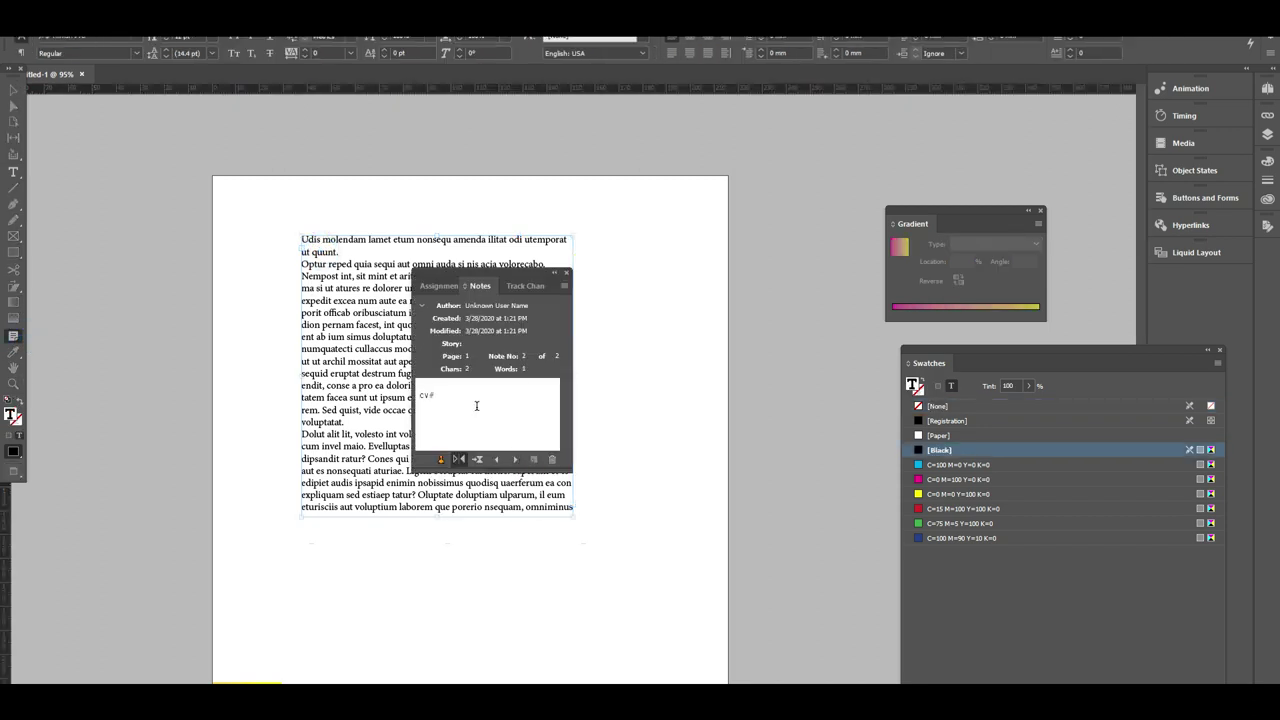
pyautogui.click(496, 459)
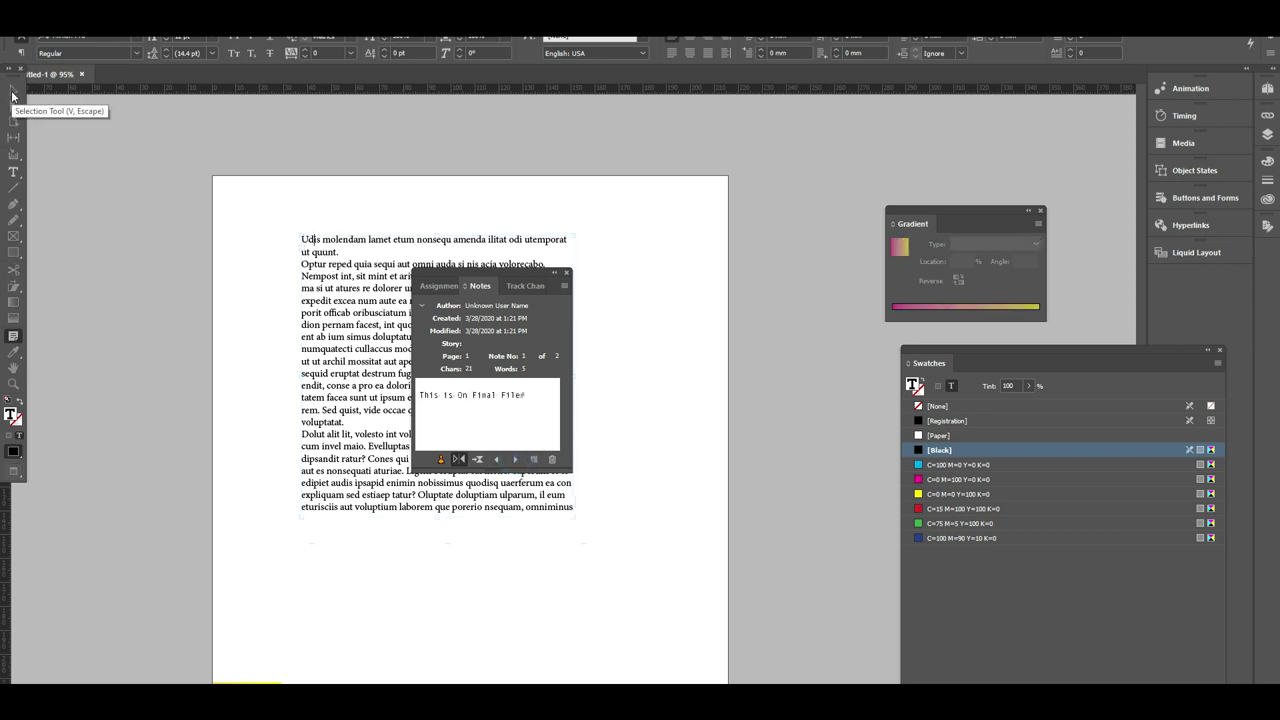
pyautogui.click(567, 274)
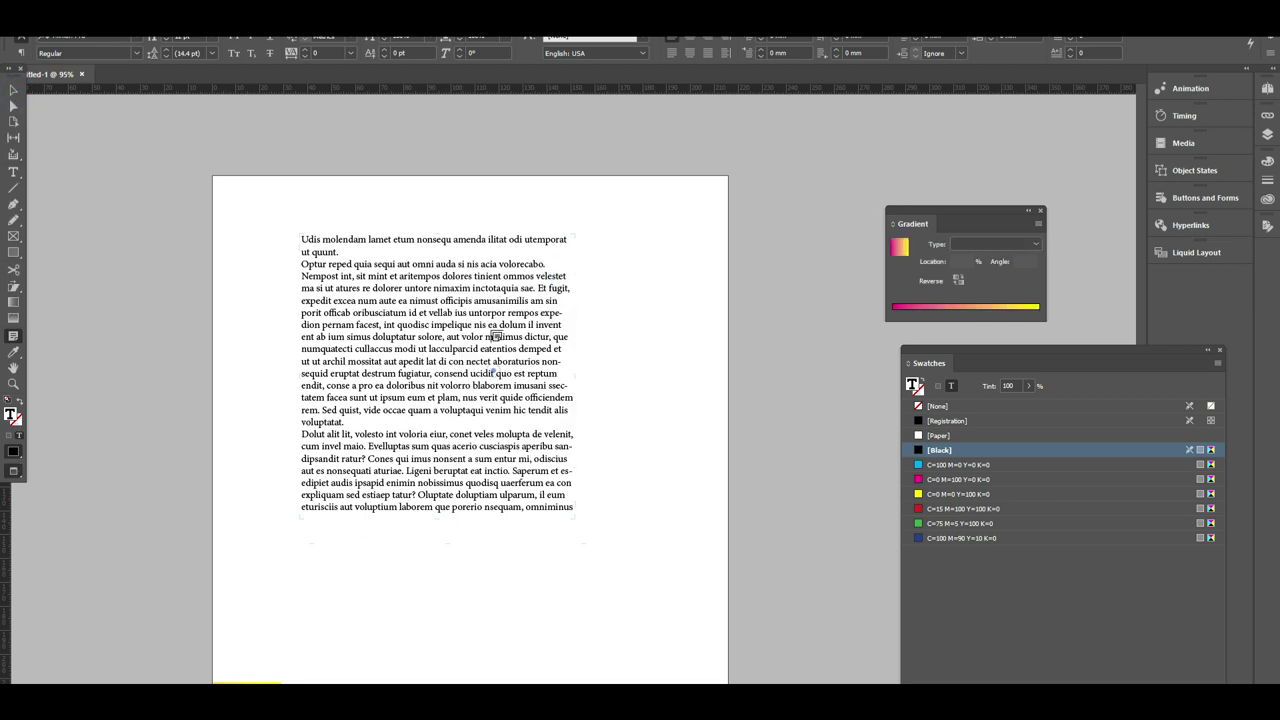
pyautogui.click(13, 90)
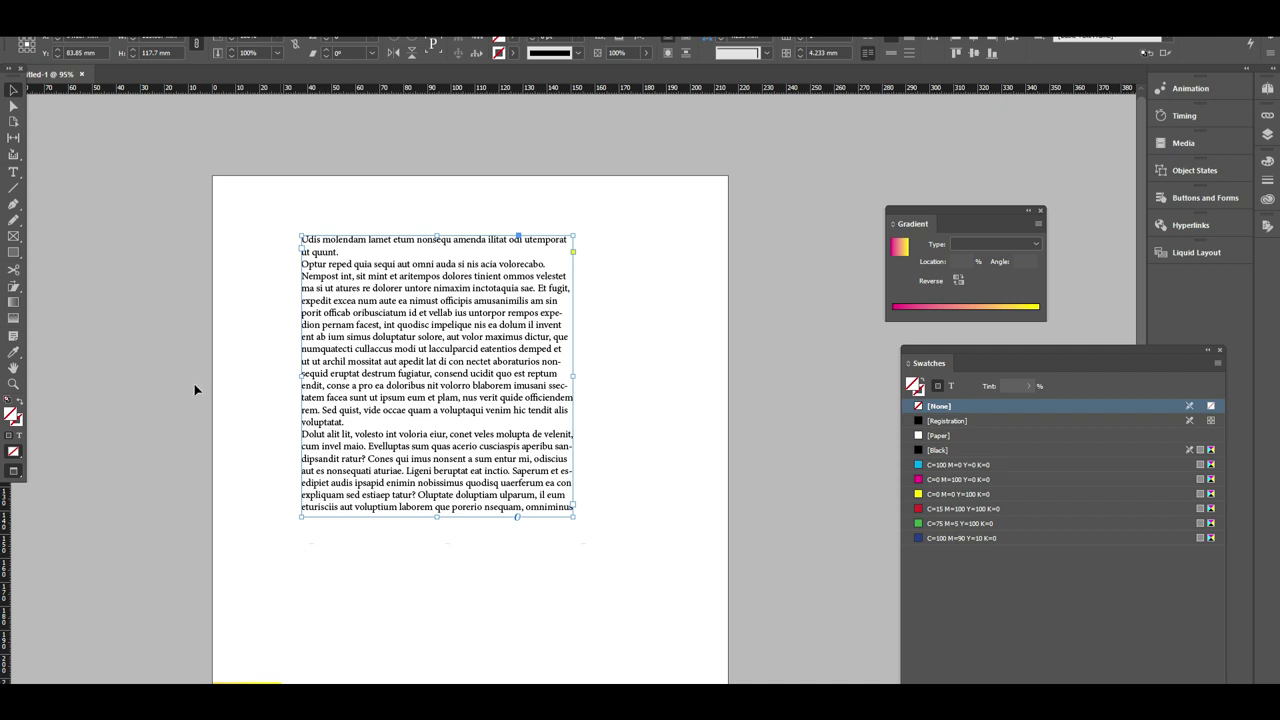
# Step: Delete the placeholder text frame, and move the gradient frame near the top and the field image near the bottom of the page
pyautogui.press('Delete')
pyautogui.scroll(-4, 351, 377)
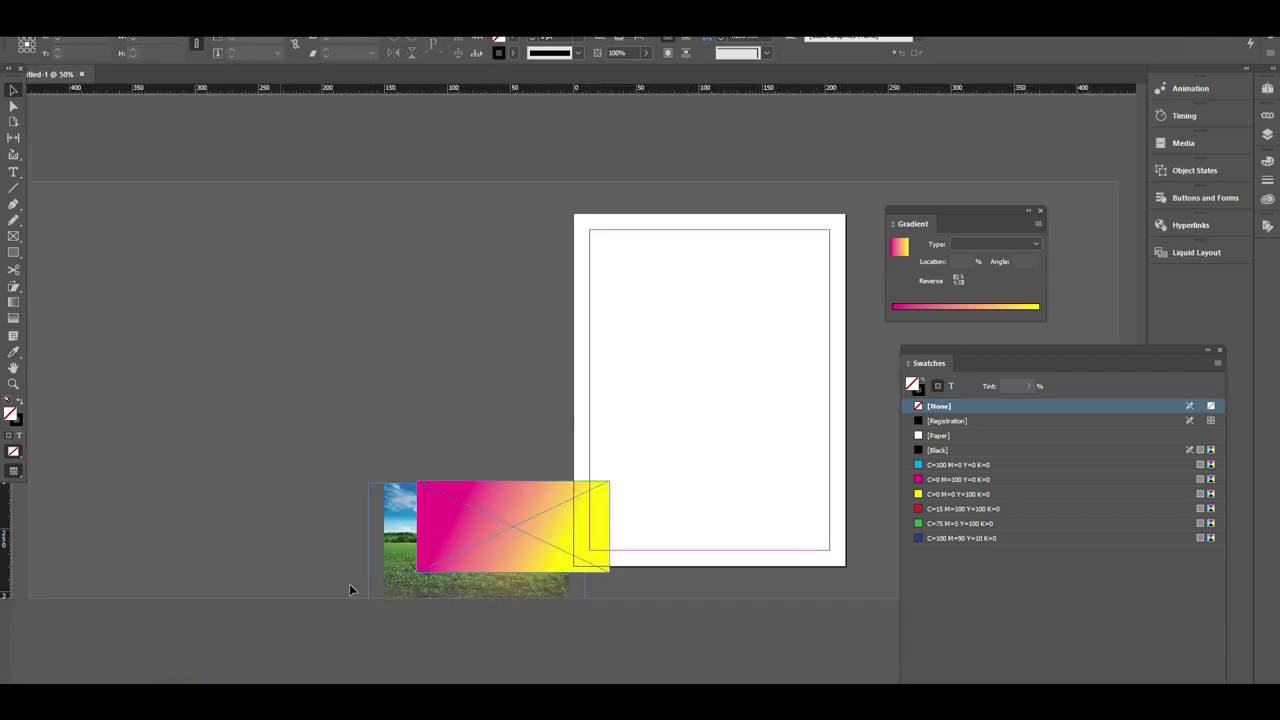
pyautogui.moveTo(566, 509); pyautogui.dragTo(738, 350)
pyautogui.moveTo(460, 535); pyautogui.dragTo(687, 471)
pyautogui.moveTo(694, 355); pyautogui.dragTo(698, 280)
pyautogui.moveTo(703, 477); pyautogui.dragTo(708, 508)
pyautogui.hotkey('ctrl', 'z')
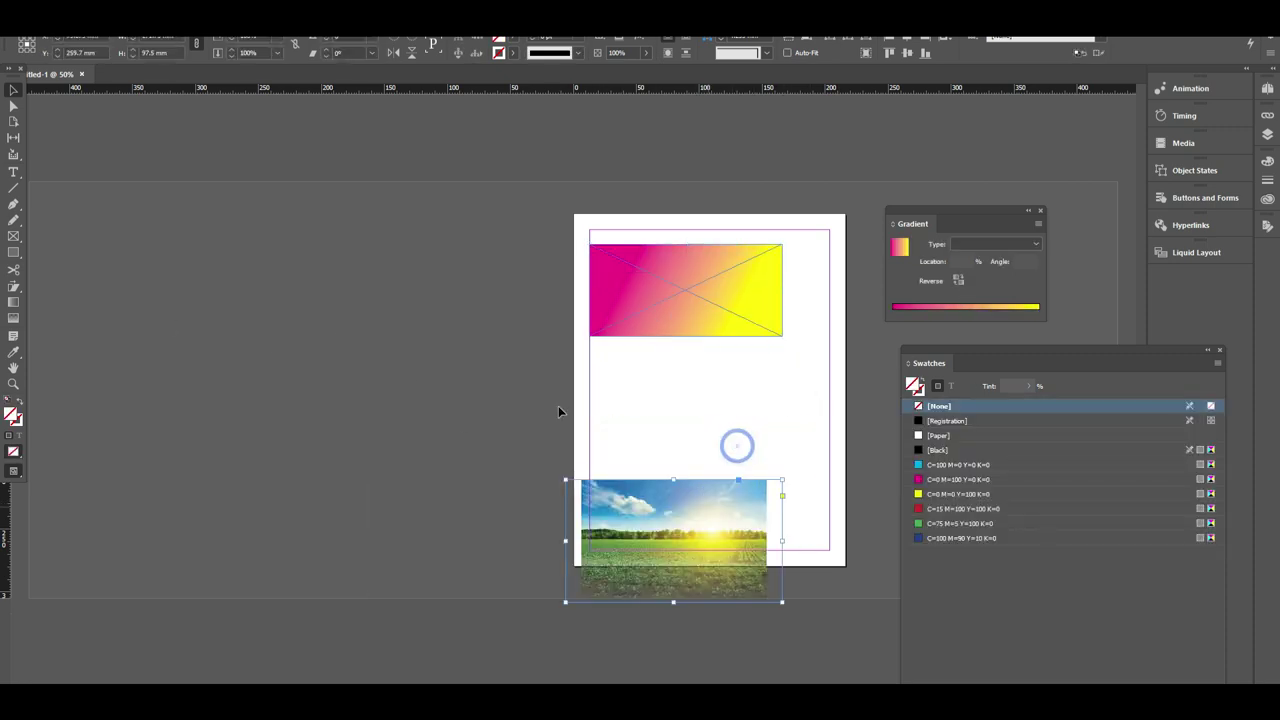
# Step: Switch to the preview display and move the field image to the right so its visible part lies within the page width
pyautogui.click(14, 238)
pyautogui.press('w')
pyautogui.click(13, 90)
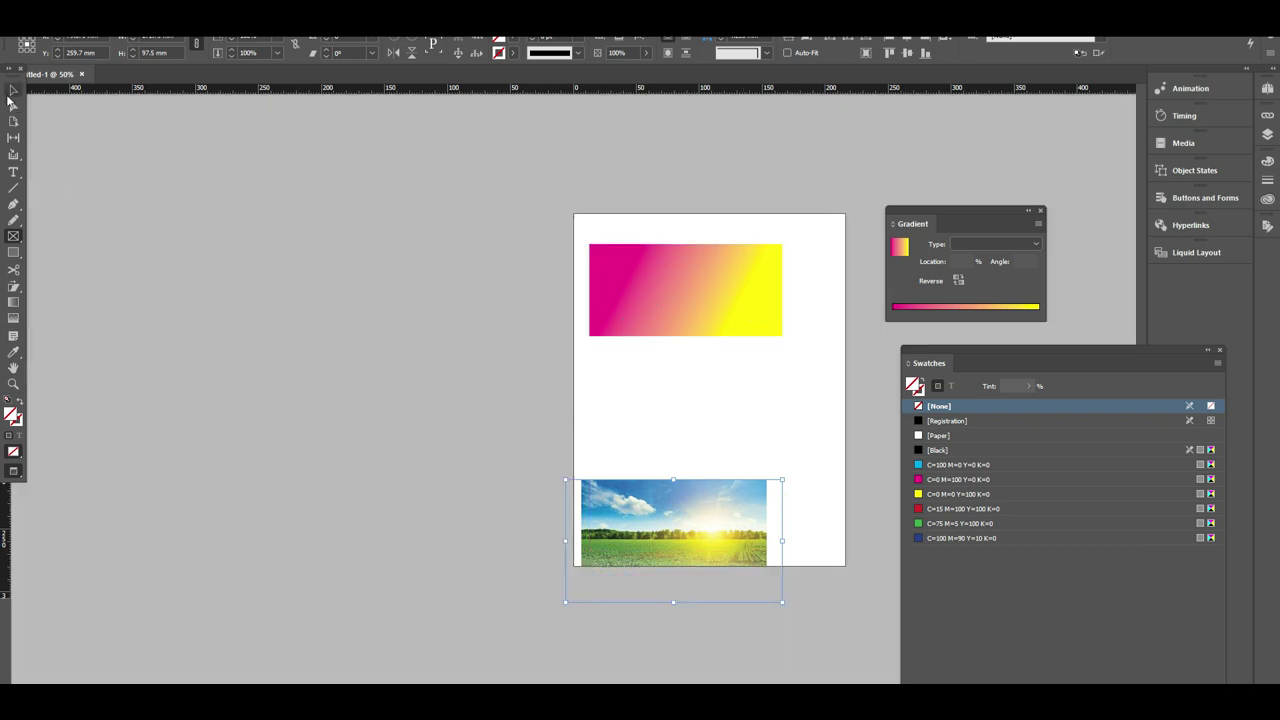
pyautogui.moveTo(612, 562); pyautogui.dragTo(660, 557)
# Step: Draw a rectangle frame about 40.5 mm high between the gradient frame and the image, and fill it with blue sampled from the sky
pyautogui.click(14, 237)
pyautogui.moveTo(580, 388); pyautogui.dragTo(803, 440)
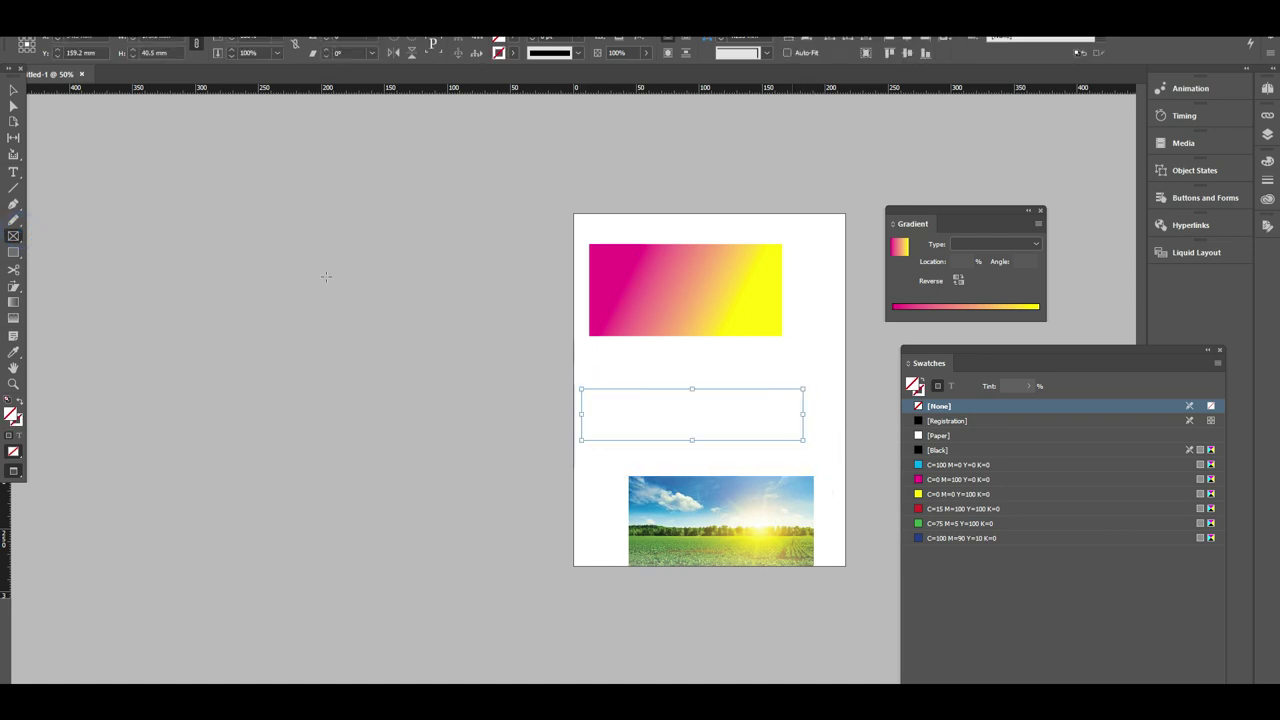
pyautogui.click(14, 353)
pyautogui.click(714, 482)
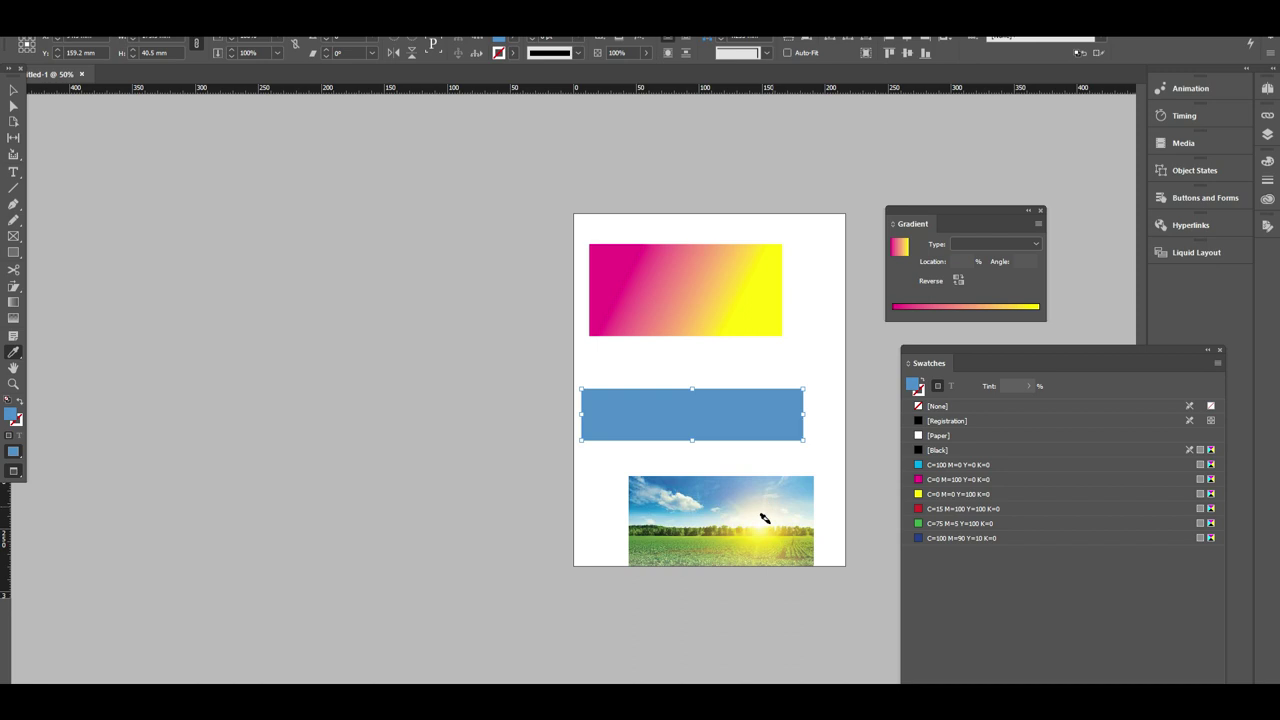
# Step: Refill the middle frame with yellow sampled from the sun's glow in the field image
pyautogui.click(14, 90)
pyautogui.click(14, 352)
pyautogui.click(770, 538)
# Step: Align the gradient frame, yellow frame and field image on their horizontal centers
pyautogui.click(14, 90)
pyautogui.hotkey('ctrl', 'a')
pyautogui.click(907, 52)
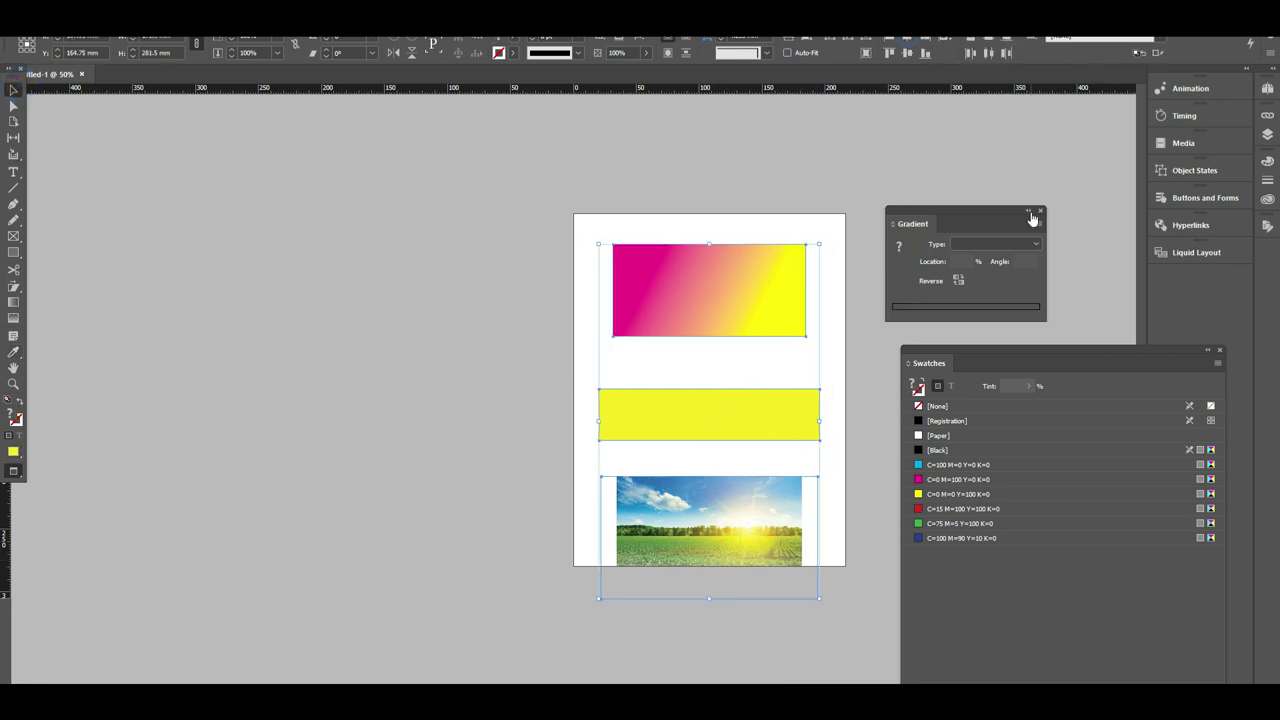
# Step: Close the floating Gradient and Swatches panels and deselect all objects
pyautogui.click(1040, 211)
pyautogui.click(1219, 350)
pyautogui.click(851, 385)
# Step: Zoom in on the page and pan around it with the Hand tool to examine the three objects
pyautogui.moveTo(763, 600)
pyautogui.mouseDown()
pyautogui.moveTo(806, 503)
pyautogui.moveTo(828, 315)
pyautogui.mouseUp()
pyautogui.moveTo(634, 497); pyautogui.dragTo(697, 417)
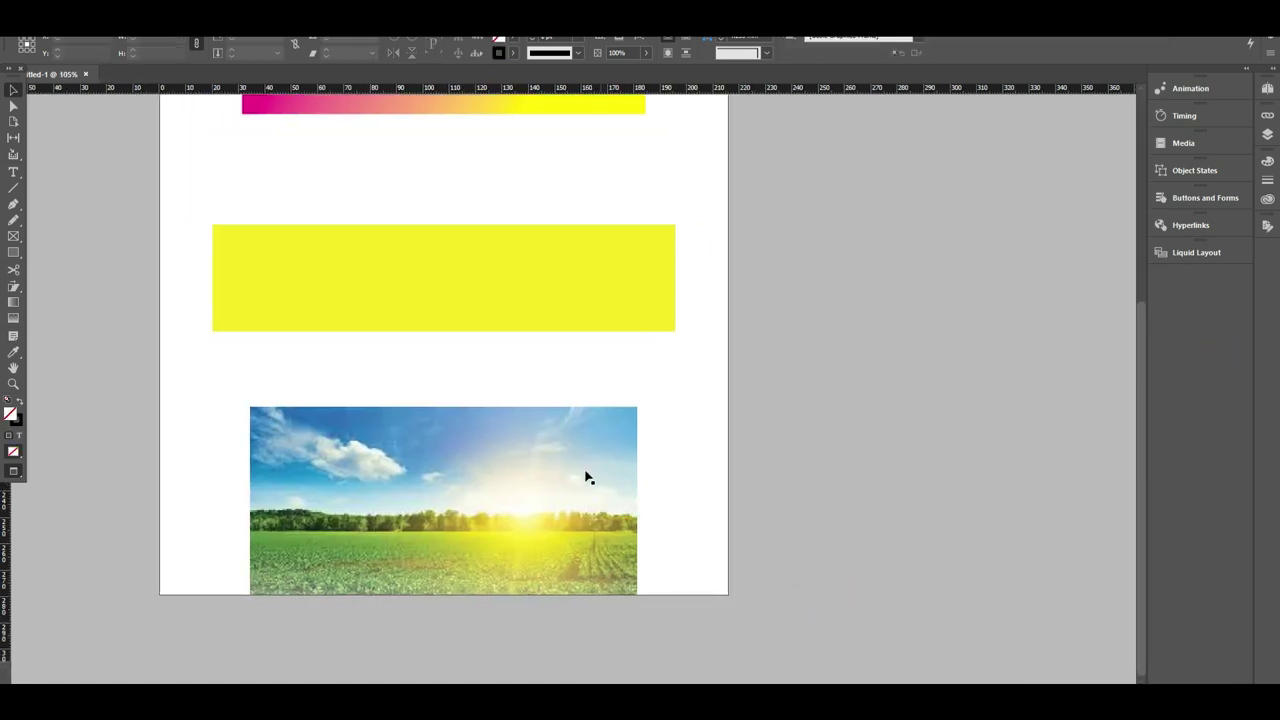
pyautogui.click(14, 368)
pyautogui.moveTo(513, 362)
pyautogui.mouseDown()
pyautogui.moveTo(489, 537)
pyautogui.moveTo(560, 406)
pyautogui.moveTo(533, 488)
pyautogui.moveTo(533, 360)
pyautogui.mouseUp()
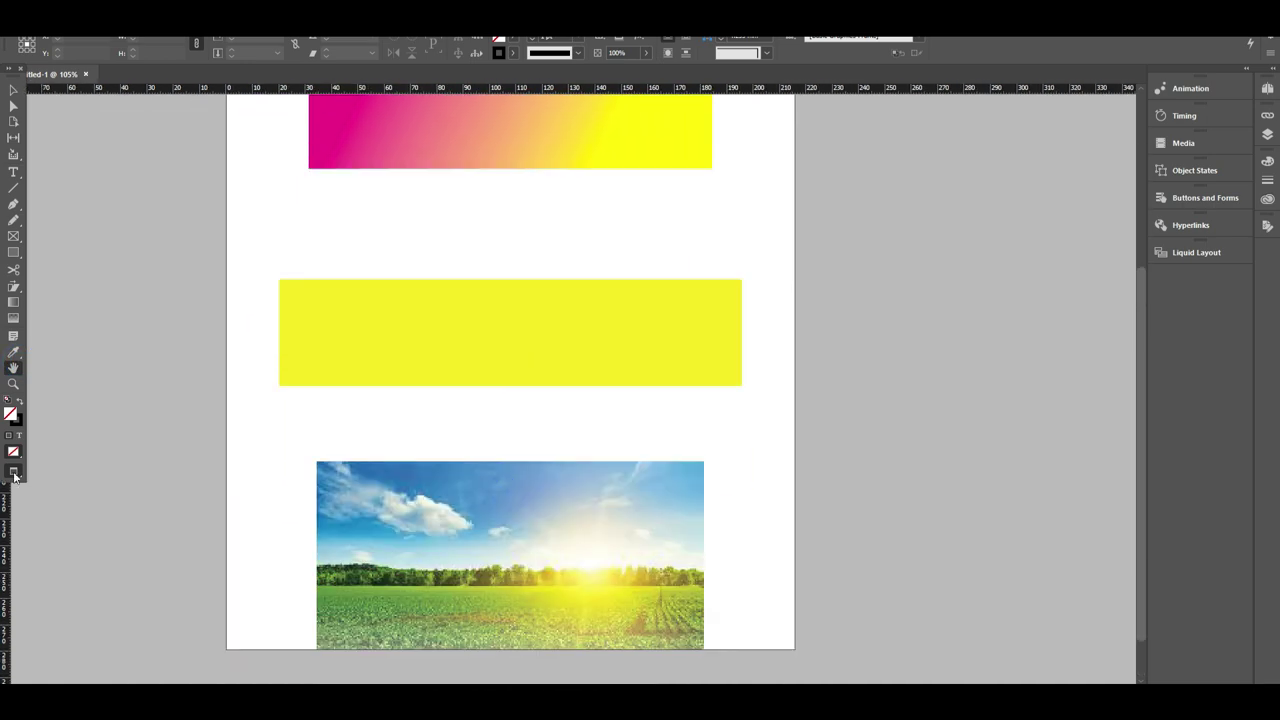
pyautogui.moveTo(651, 204); pyautogui.dragTo(600, 474)
pyautogui.moveTo(458, 536); pyautogui.dragTo(539, 211)
pyautogui.moveTo(509, 391); pyautogui.dragTo(217, 215)
pyautogui.moveTo(638, 292); pyautogui.dragTo(933, 528)
pyautogui.hscroll(4, 389, 369)
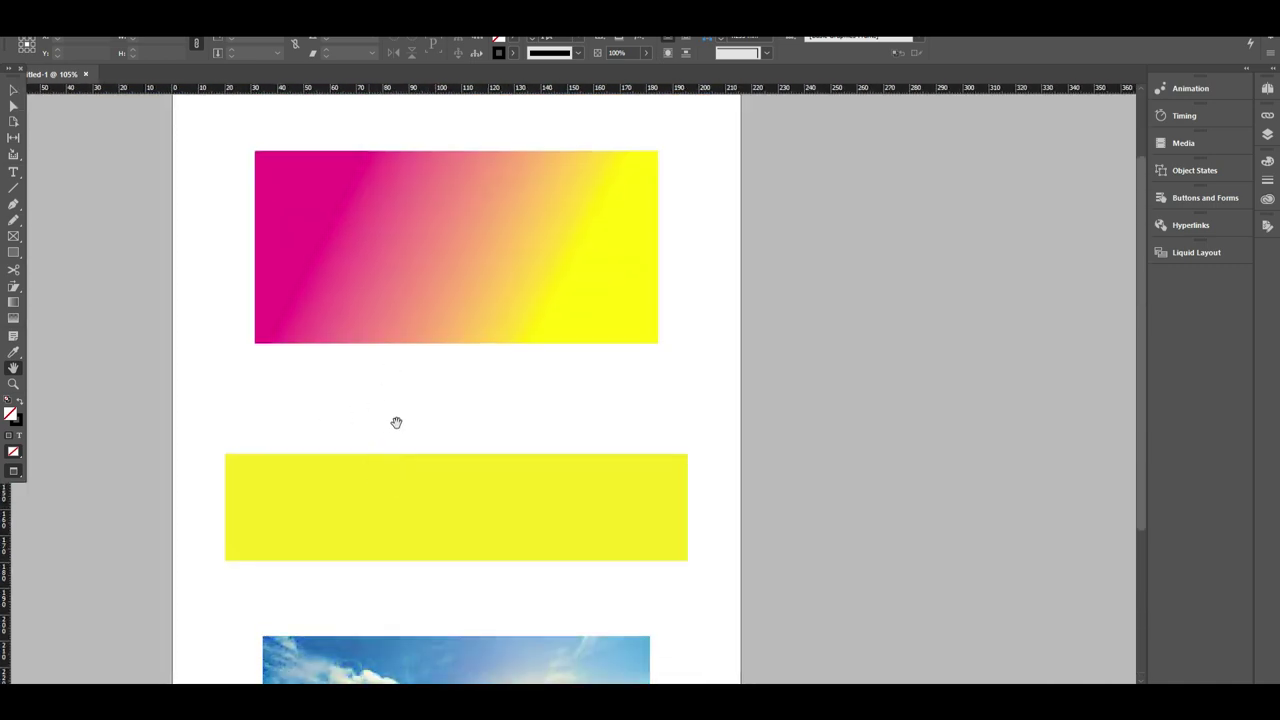
pyautogui.scroll(-3, 397, 420)
pyautogui.hscroll(-1, 397, 420)
# Step: Switch to the Selection tool and pan the page in several directions using the temporary hand
pyautogui.click(13, 90)
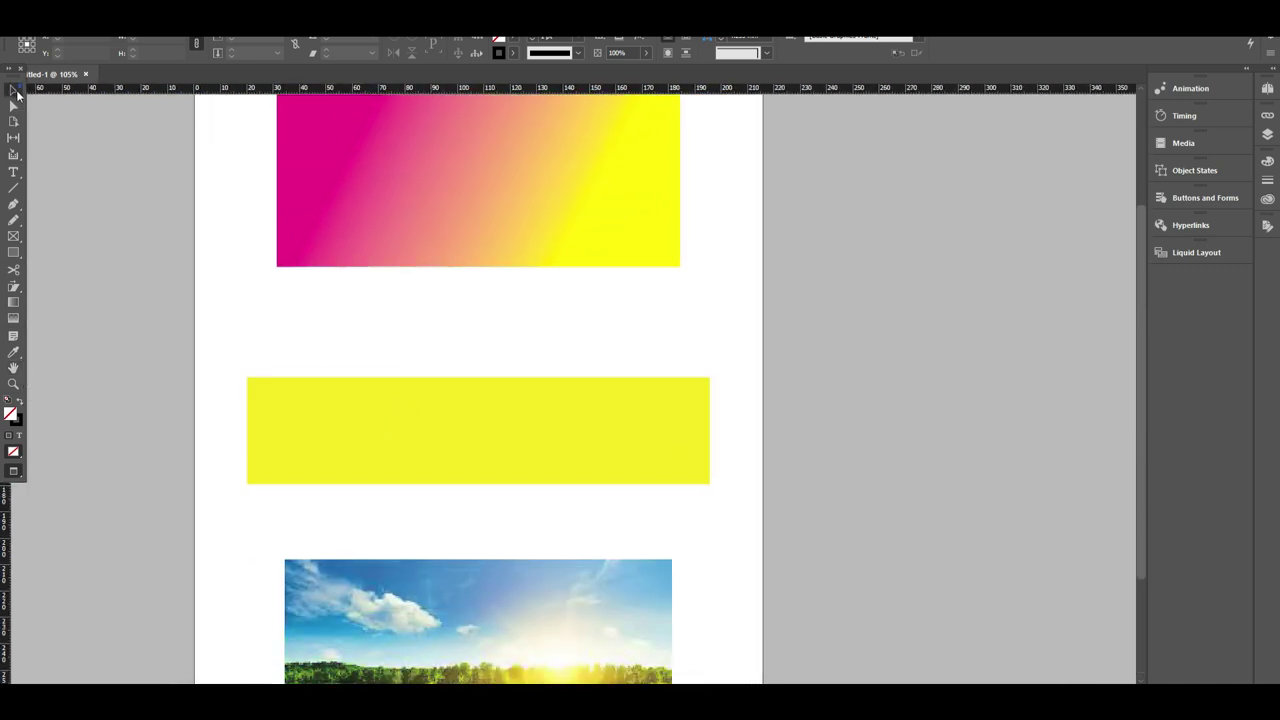
pyautogui.scroll(-4, 575, 476)
pyautogui.hscroll(1, 575, 476)
pyautogui.moveTo(597, 480); pyautogui.dragTo(612, 444)
pyautogui.moveTo(538, 367); pyautogui.dragTo(618, 496)
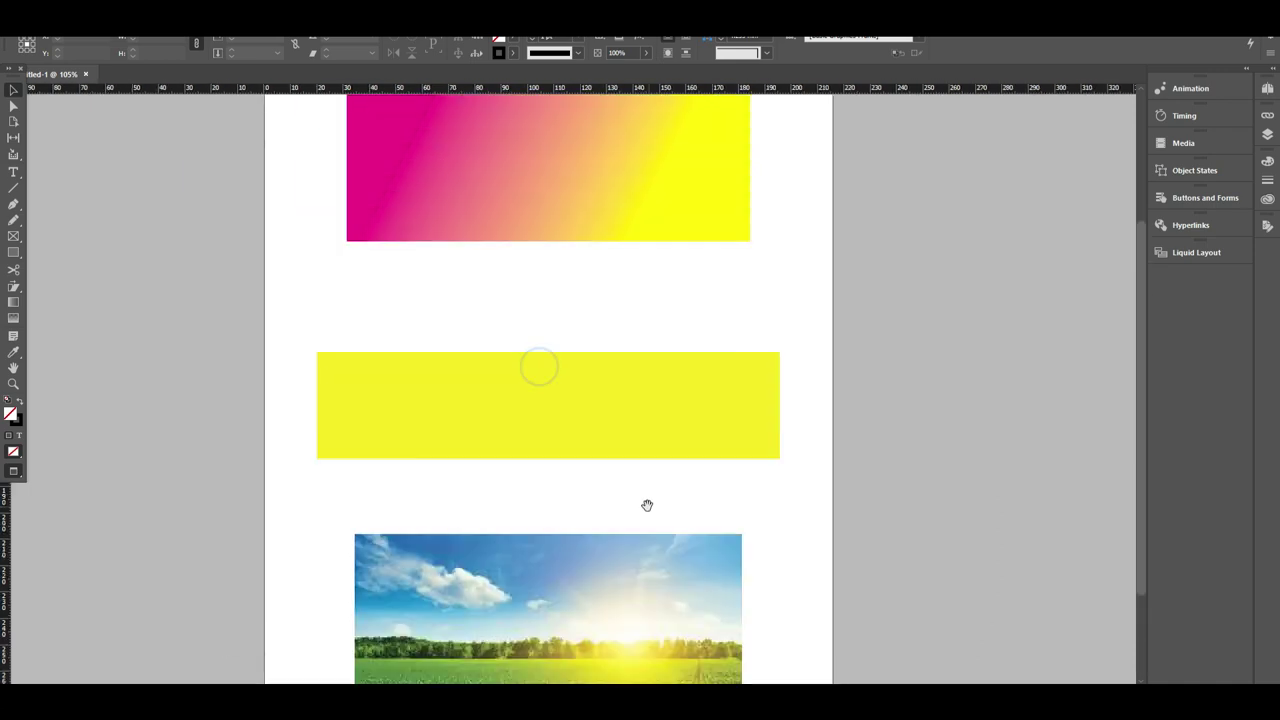
pyautogui.moveTo(443, 349); pyautogui.dragTo(455, 494)
pyautogui.moveTo(571, 494); pyautogui.dragTo(335, 553)
pyautogui.moveTo(509, 366); pyautogui.dragTo(686, 305)
pyautogui.moveTo(437, 354); pyautogui.dragTo(537, 428)
pyautogui.moveTo(509, 440); pyautogui.dragTo(446, 440)
# Step: Magnify the cloud in the field image with the Zoom tool, and return to the full-page view
pyautogui.click(13, 383)
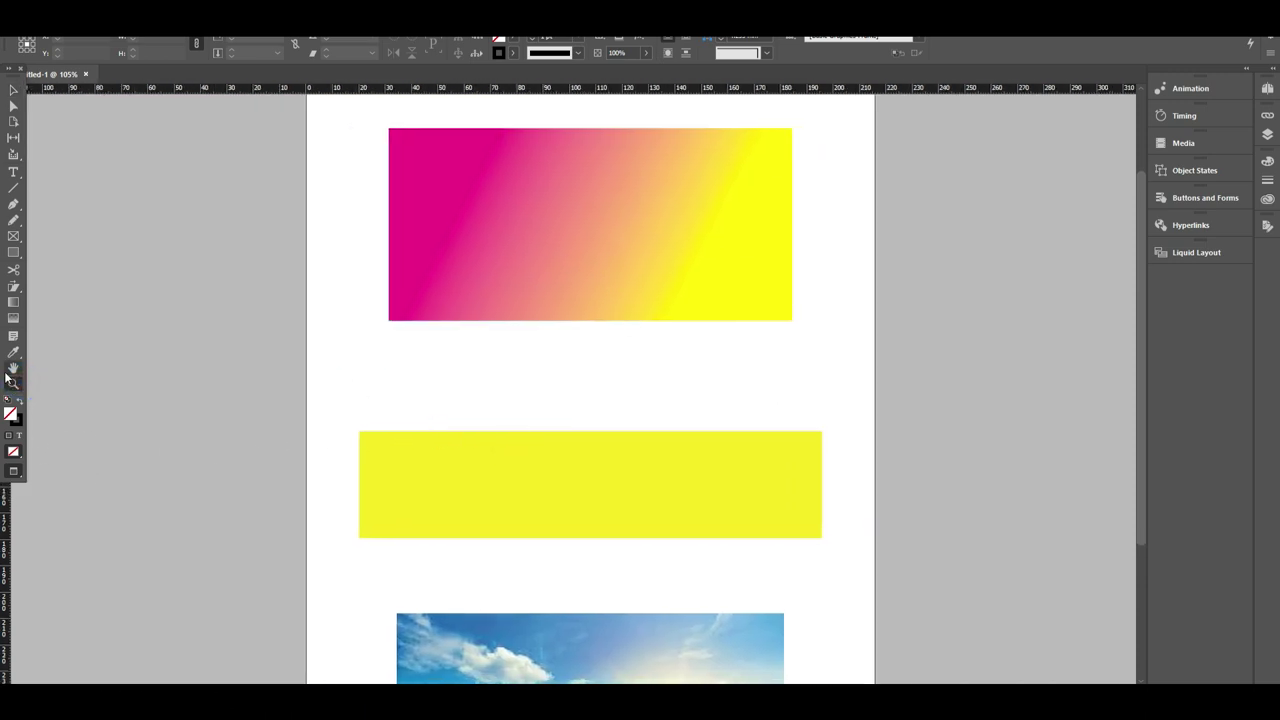
pyautogui.scroll(-3, 591, 417)
pyautogui.moveTo(437, 489); pyautogui.dragTo(570, 555)
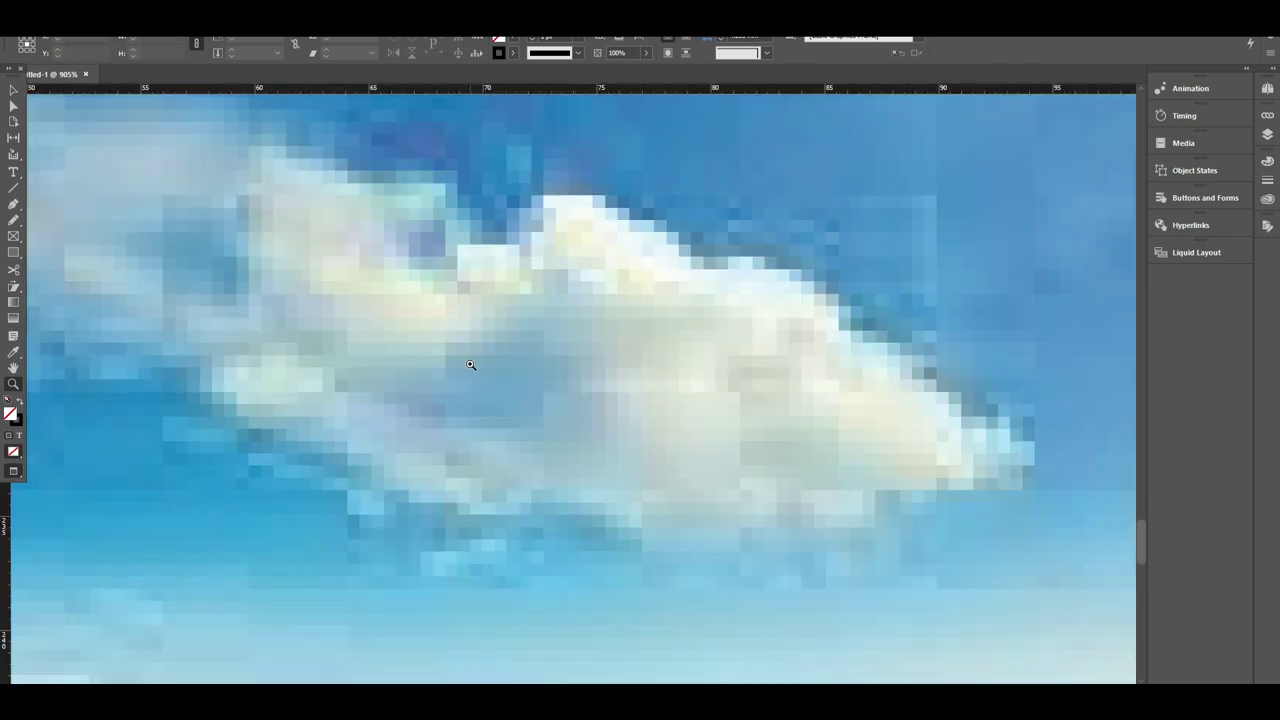
pyautogui.hotkey('ctrl', '0')
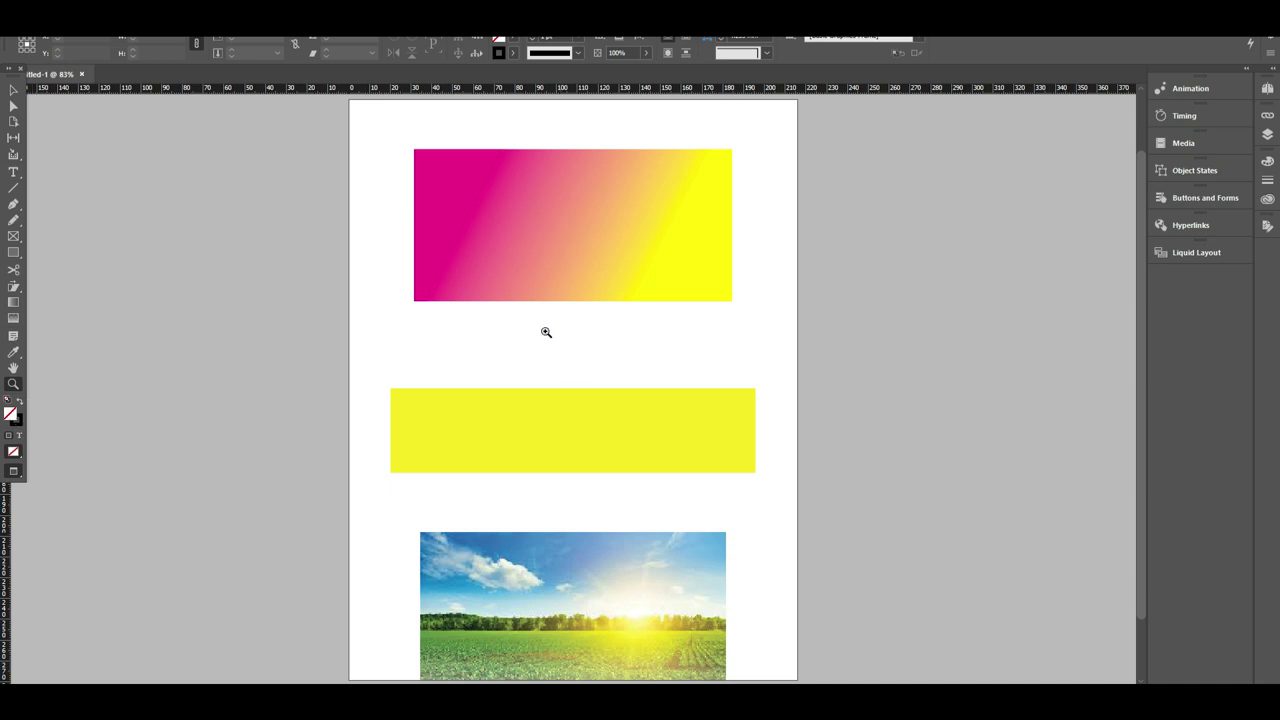
# Step: Move the yellow frame down to just above the field image, and draw a rectangle frame about 42 mm high in the gap above it
pyautogui.click(14, 90)
pyautogui.moveTo(464, 414); pyautogui.dragTo(461, 472)
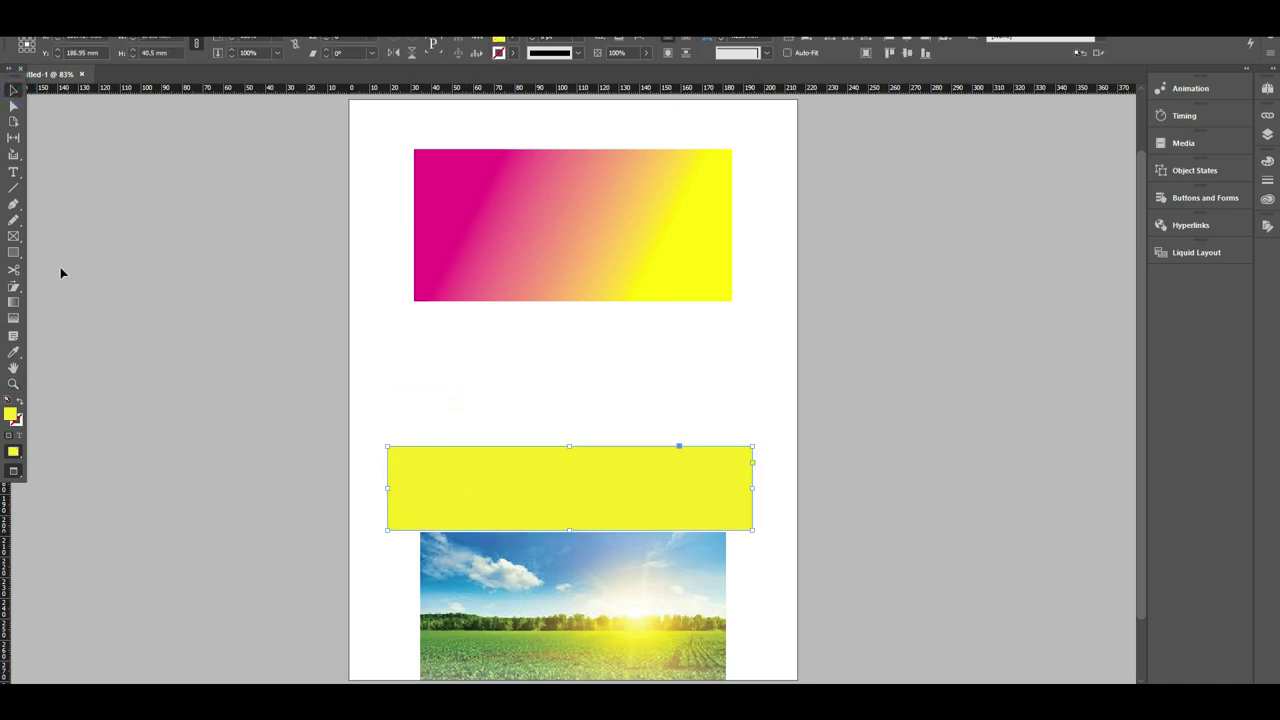
pyautogui.click(14, 236)
pyautogui.moveTo(396, 328)
pyautogui.mouseDown()
pyautogui.moveTo(590, 416)
pyautogui.moveTo(658, 415)
pyautogui.mouseUp()
# Step: Fill the new rectangle frame with pink, R 247, G 114, B 225
pyautogui.click(13, 451)
pyautogui.doubleClick(12, 413)
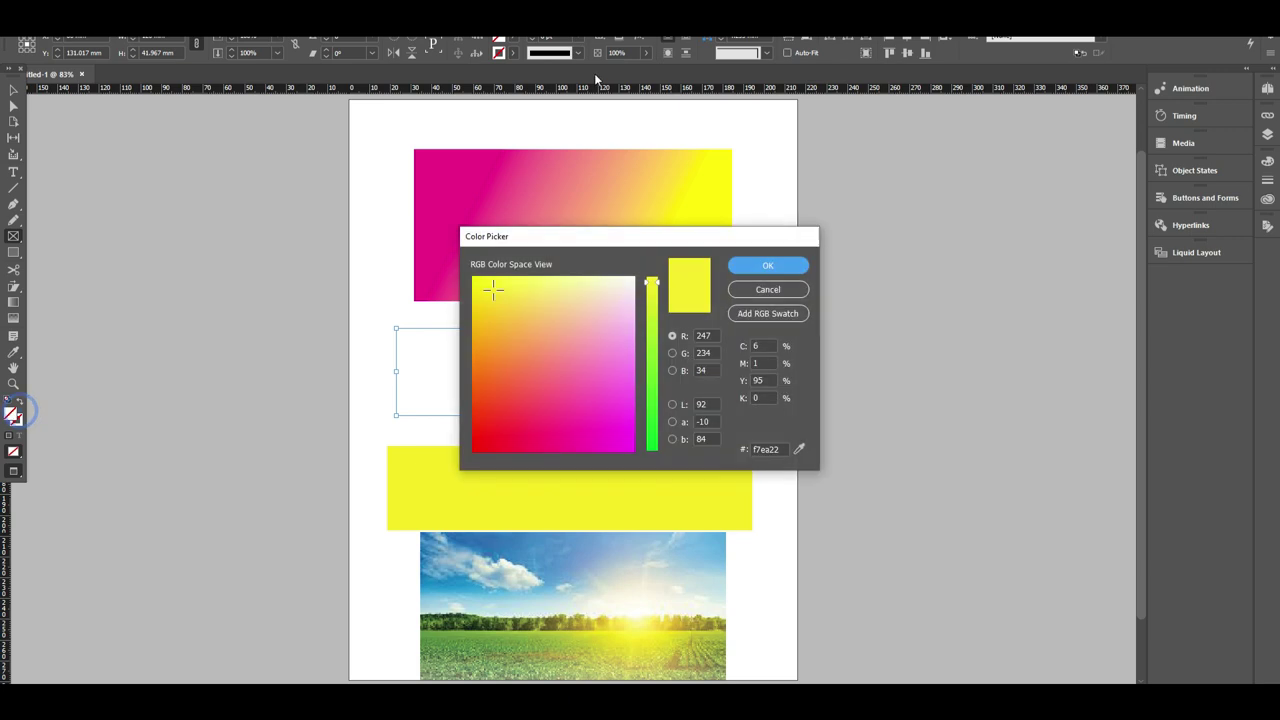
pyautogui.click(566, 357)
pyautogui.press('Return')
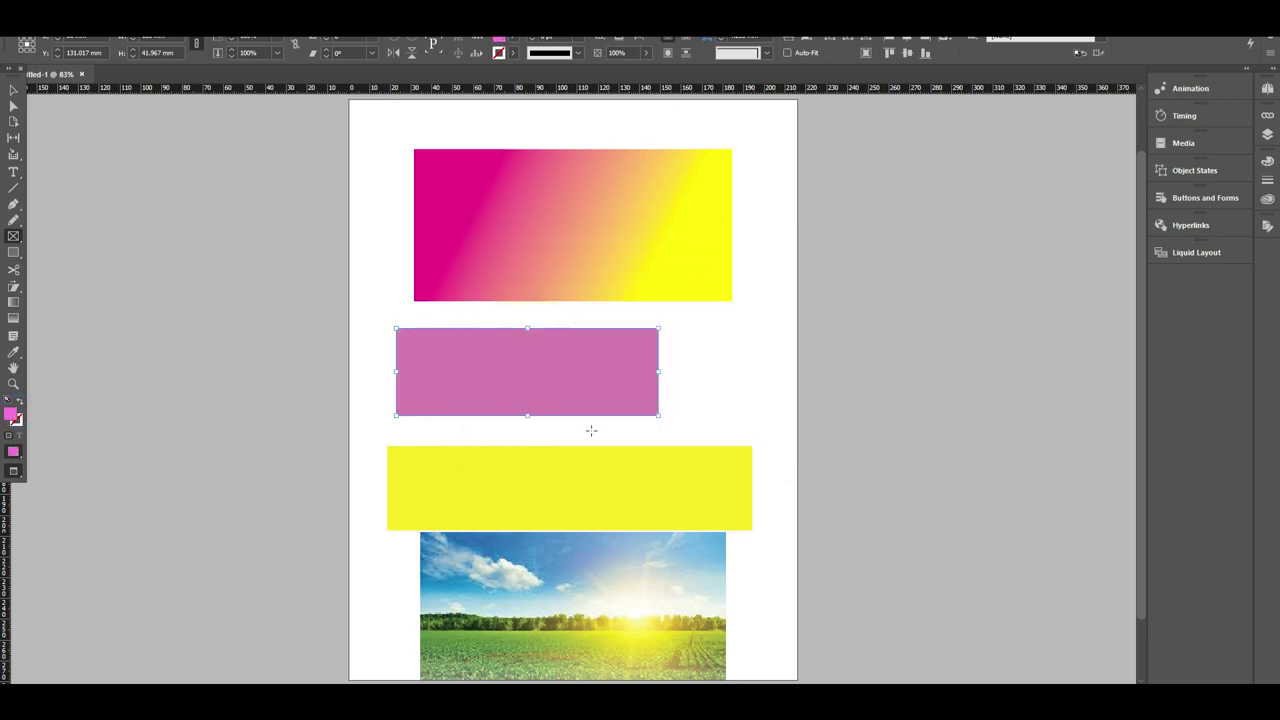
# Step: Give the pink frame a blue stroke with a weight of 20 pt
pyautogui.doubleClick(19, 423)
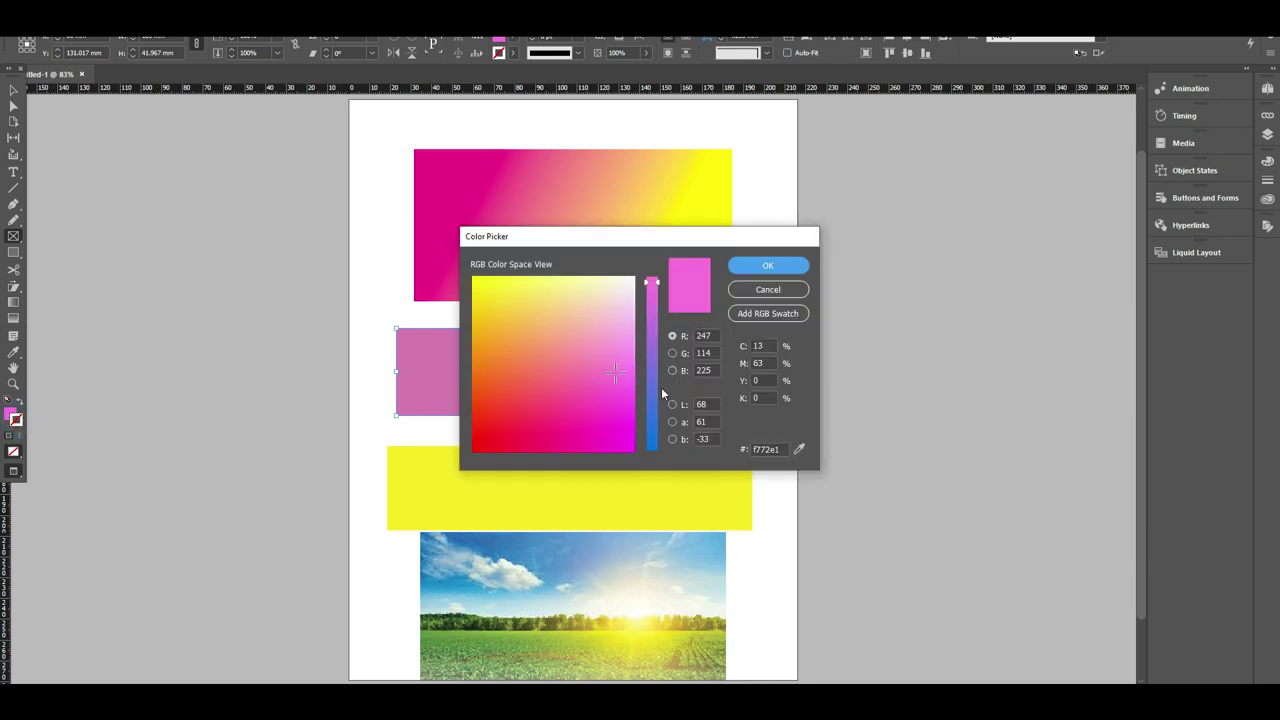
pyautogui.moveTo(657, 387); pyautogui.dragTo(646, 432)
pyautogui.press('Return')
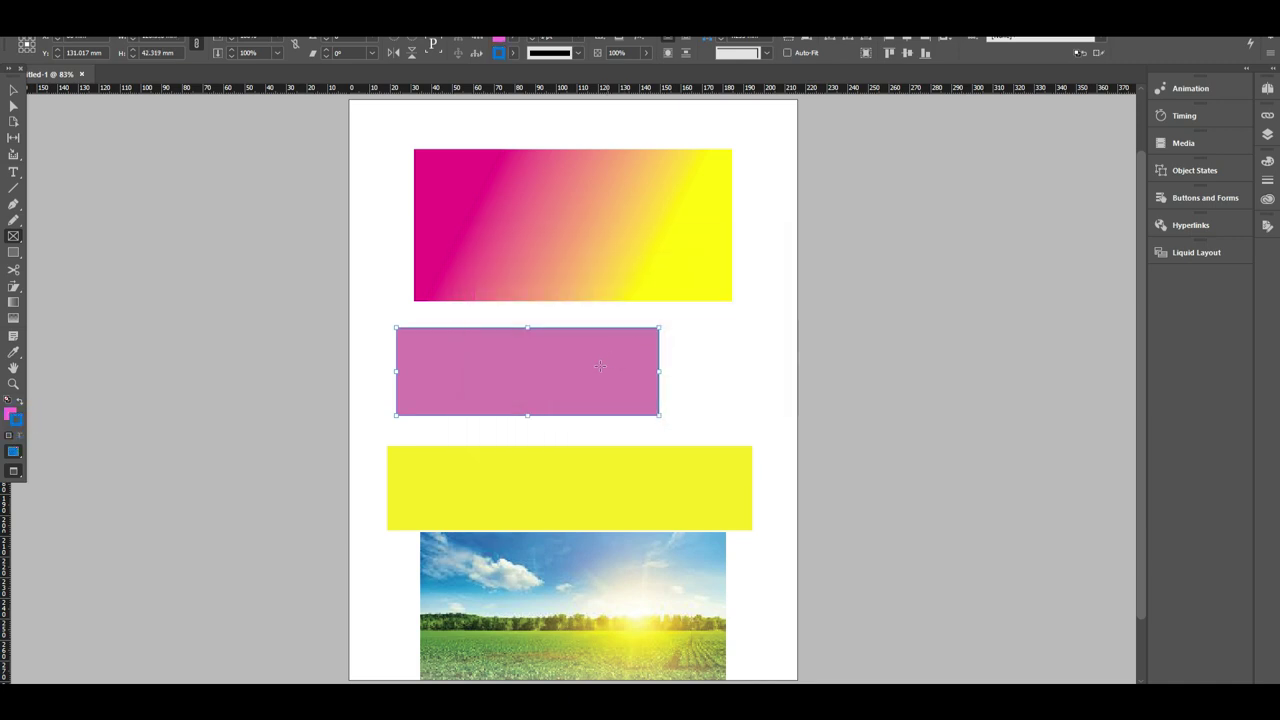
pyautogui.doubleClick(556, 40)
pyautogui.write('20')
pyautogui.press('Return')
pyautogui.click(13, 89)
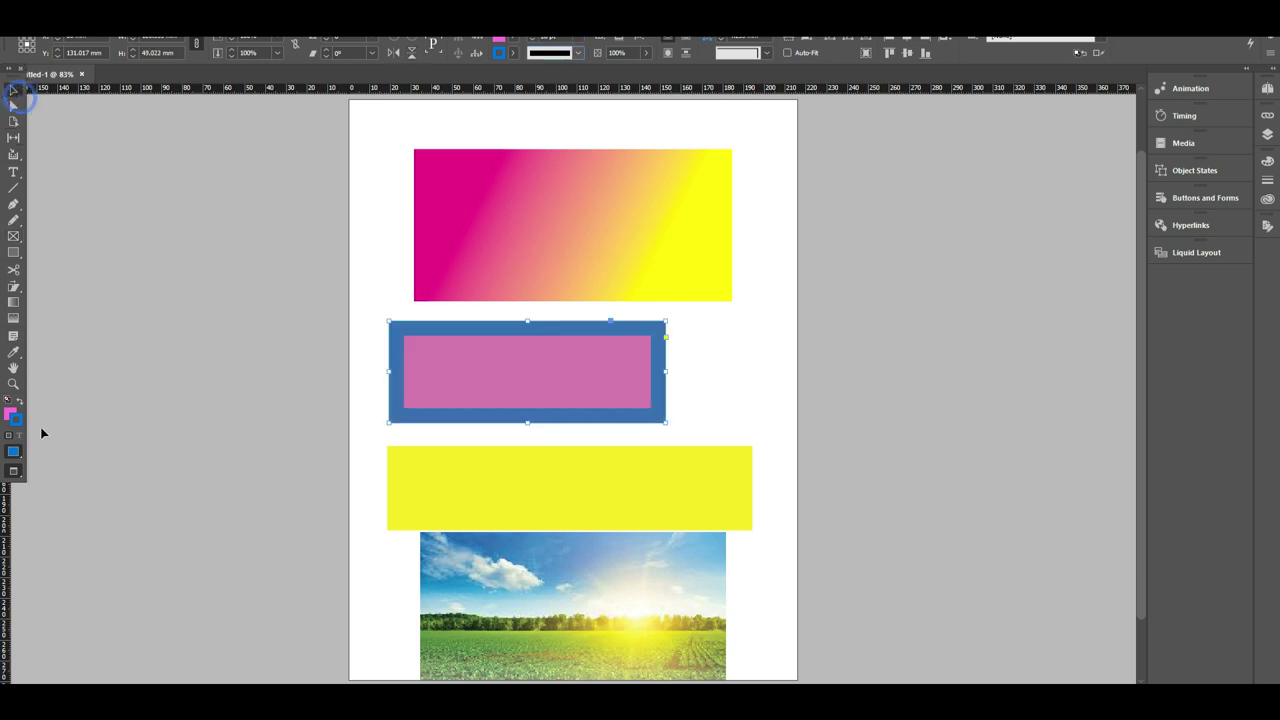
# Step: Move the pink frame left so that it hangs over the page's left edge
pyautogui.moveTo(509, 359); pyautogui.dragTo(530, 334)
pyautogui.hotkey('ctrl', 'z')
pyautogui.click(16, 421)
pyautogui.moveTo(448, 386); pyautogui.dragTo(337, 386)
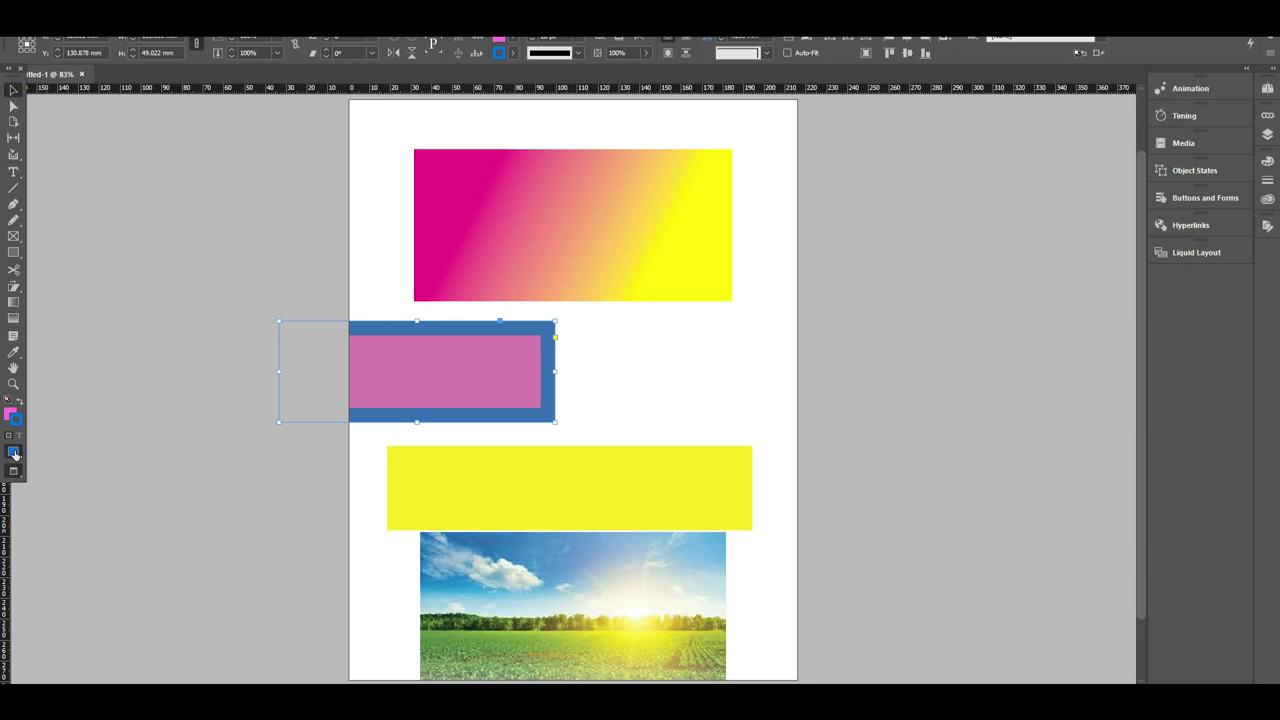
# Step: Return to the normal display and move the field image, yellow frame and pink frame left, largely onto the pasteboard
pyautogui.click(728, 374)
pyautogui.press('w')
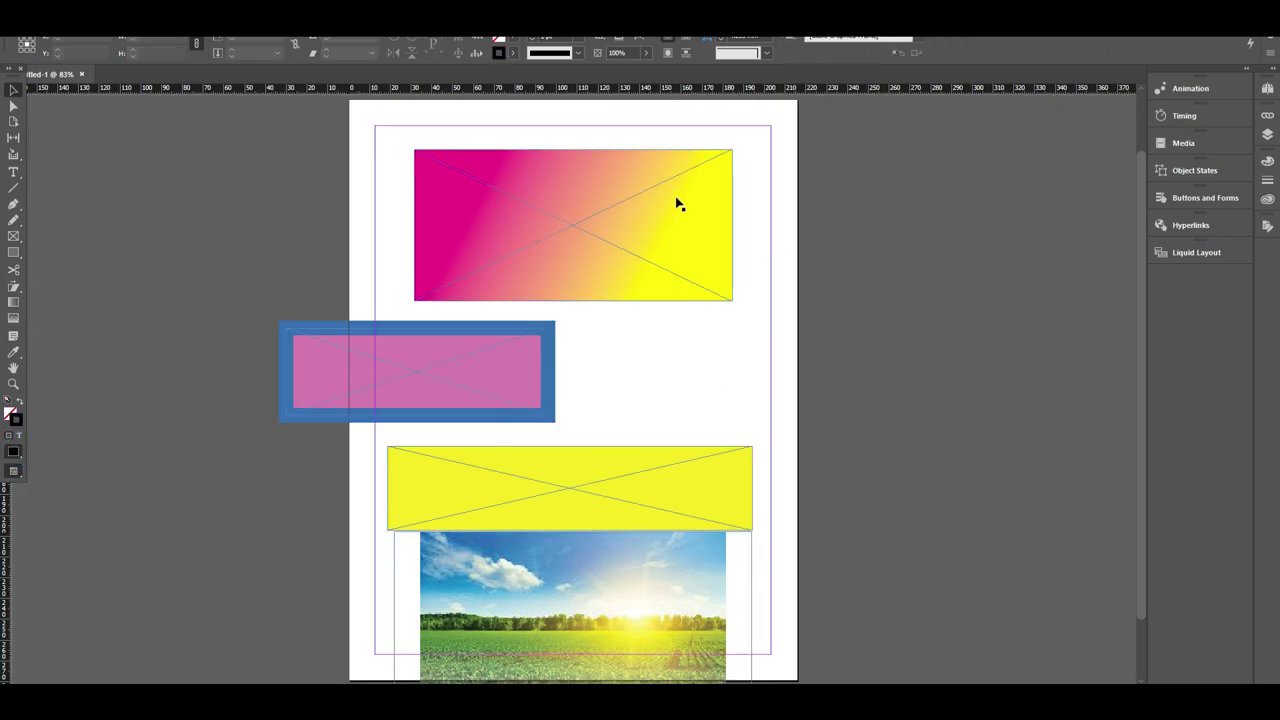
pyautogui.hotkey('ctrl', '-')
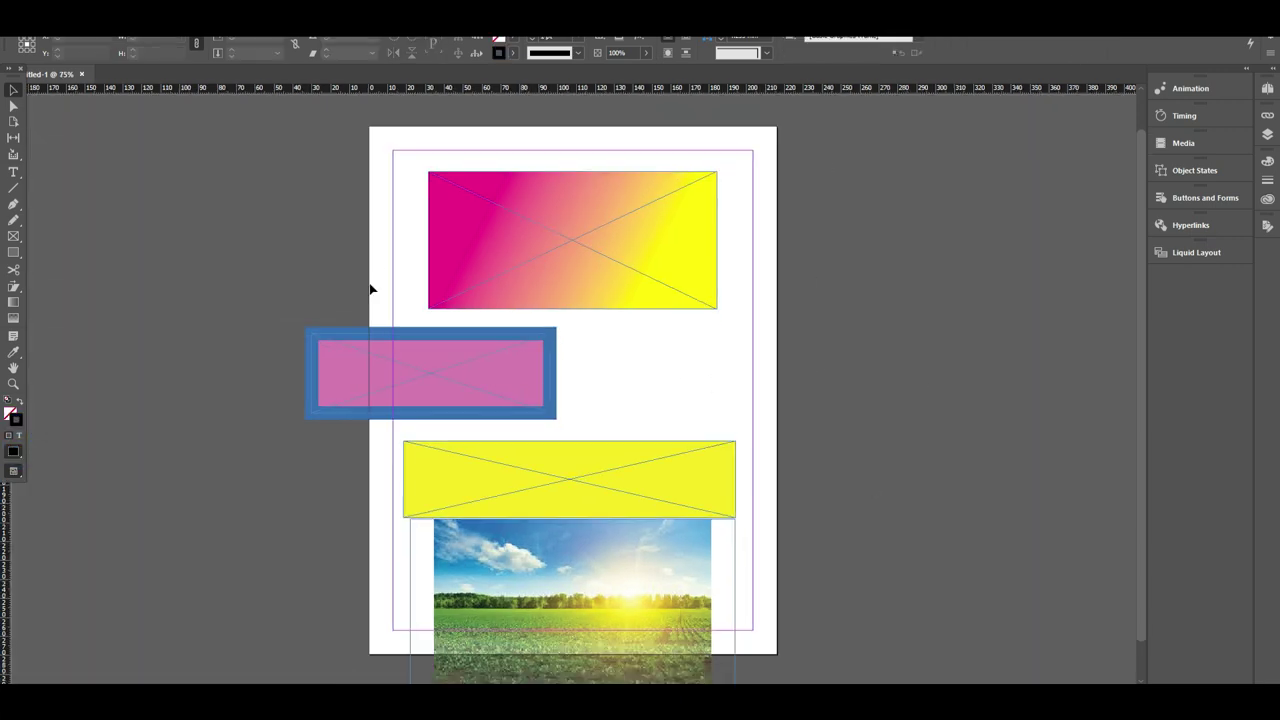
pyautogui.moveTo(574, 523); pyautogui.dragTo(225, 541)
pyautogui.moveTo(540, 490); pyautogui.dragTo(195, 302)
pyautogui.moveTo(392, 345); pyautogui.dragTo(280, 345)
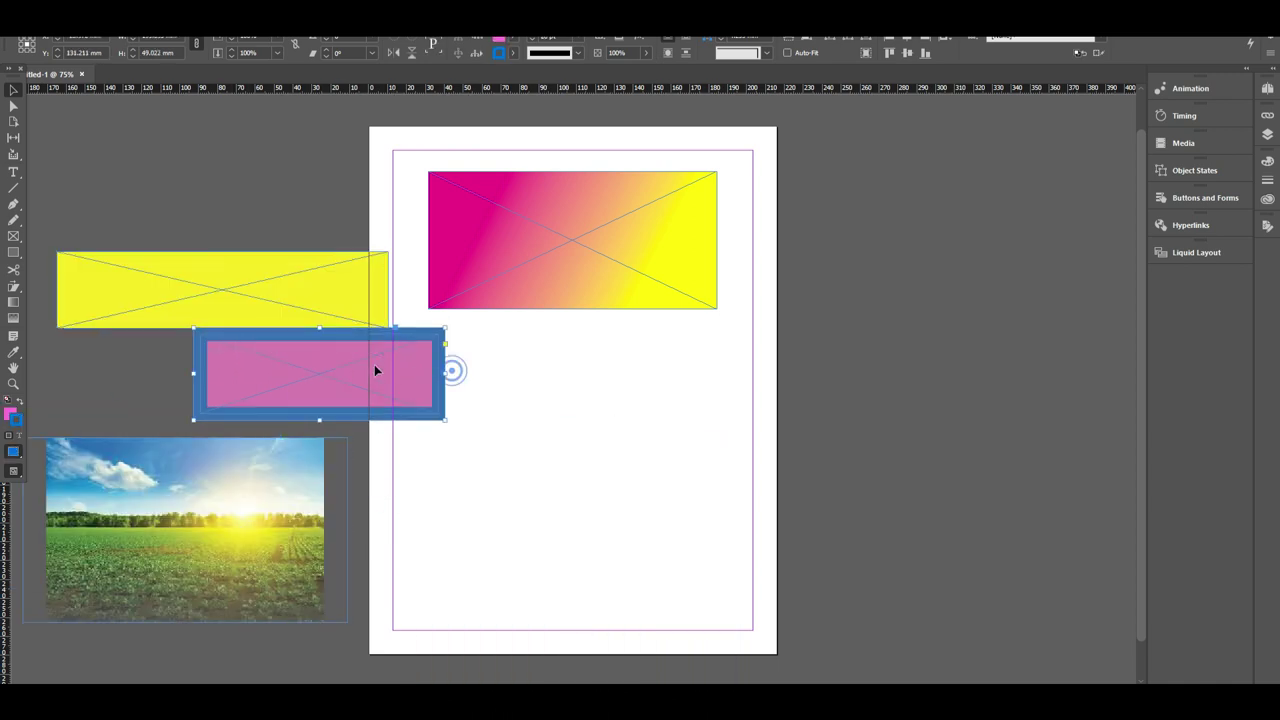
pyautogui.moveTo(354, 266); pyautogui.dragTo(346, 229)
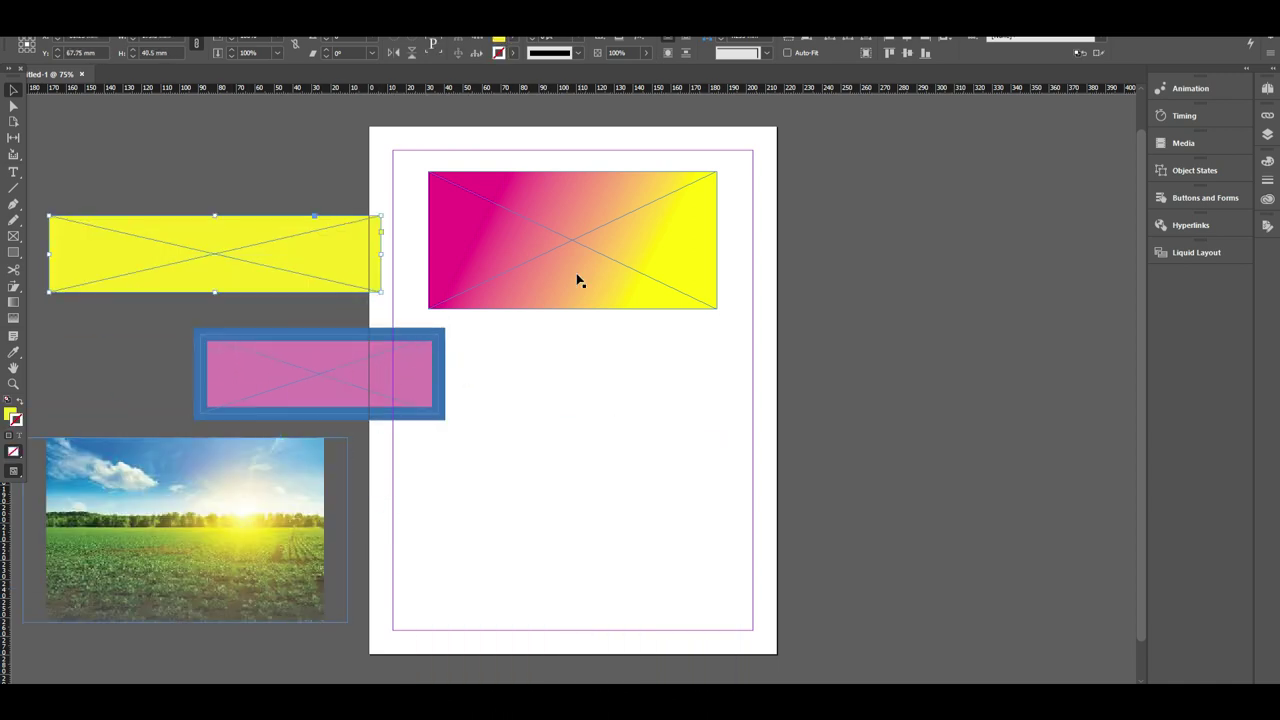
# Step: Place the pink frame across the page's right edge, the yellow frame across its left edge, and the image over its bottom-left corner
pyautogui.moveTo(320, 372); pyautogui.dragTo(780, 438)
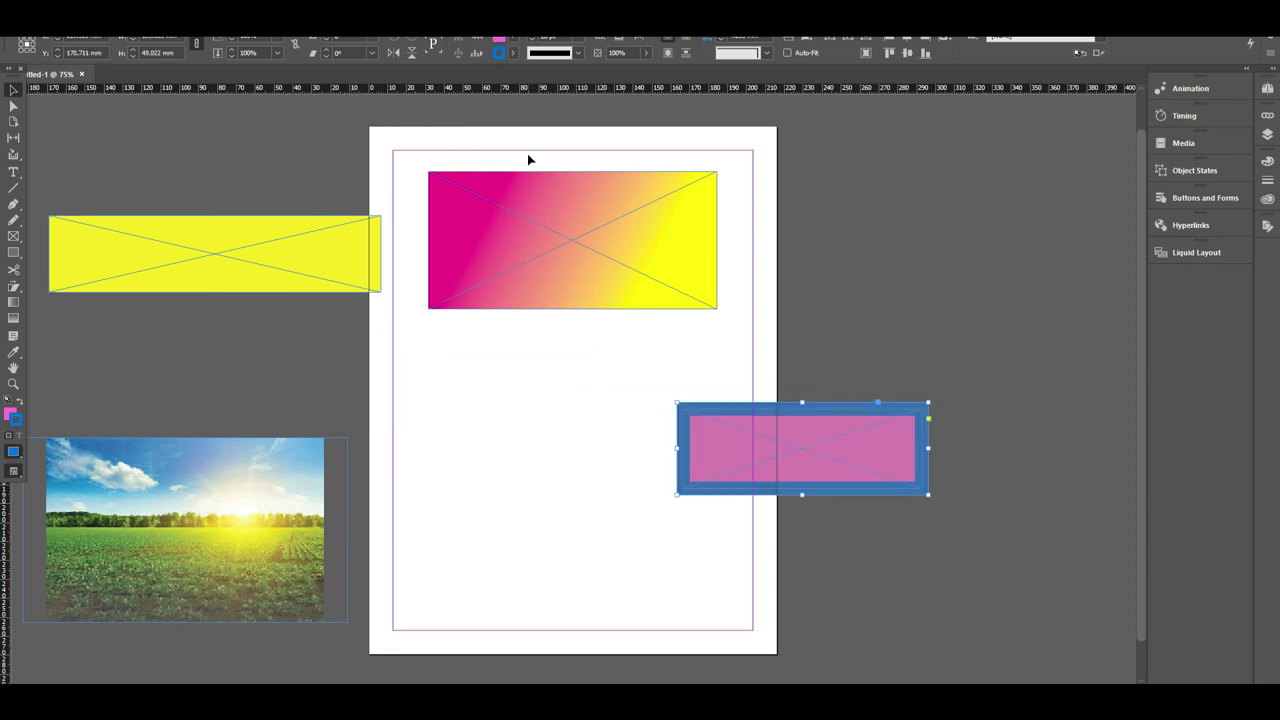
pyautogui.moveTo(277, 270); pyautogui.dragTo(578, 392)
pyautogui.moveTo(465, 525)
pyautogui.mouseDown()
pyautogui.moveTo(505, 494)
pyautogui.moveTo(500, 531)
pyautogui.moveTo(484, 536)
pyautogui.mouseUp()
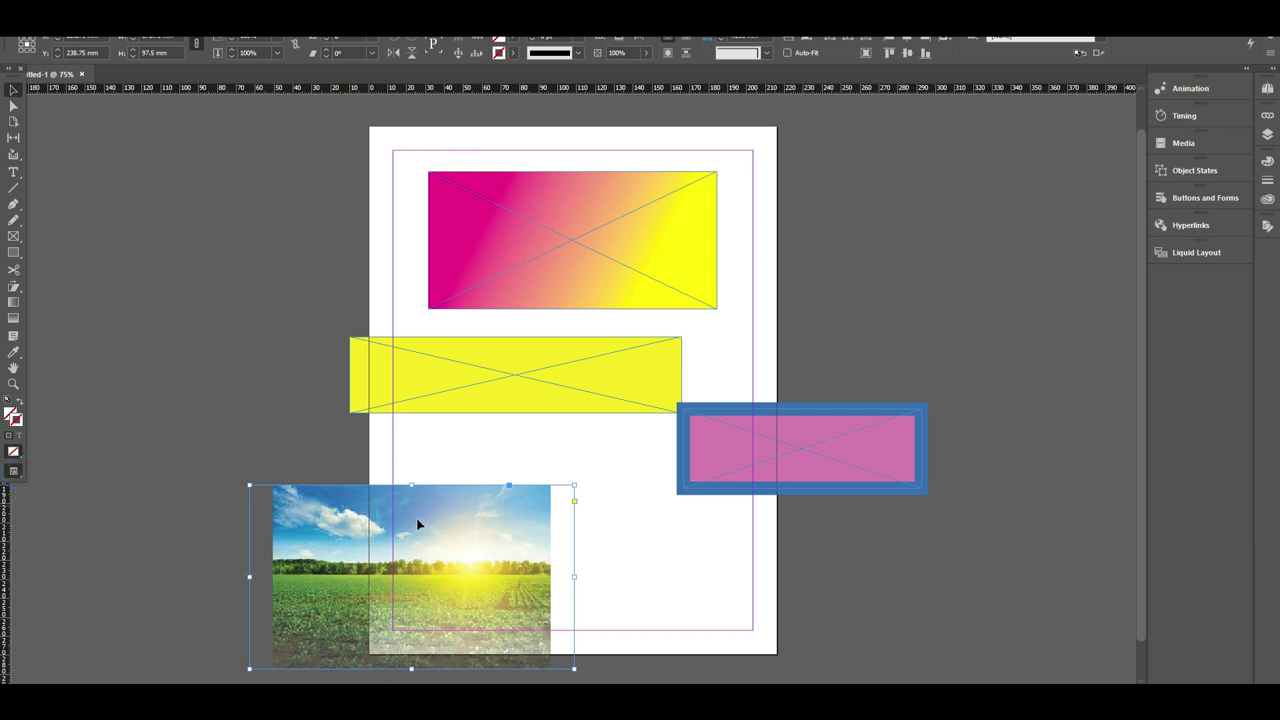
# Step: Deselect everything and toggle between the normal and preview displays, ending in preview
pyautogui.click(237, 388)
pyautogui.press('w')
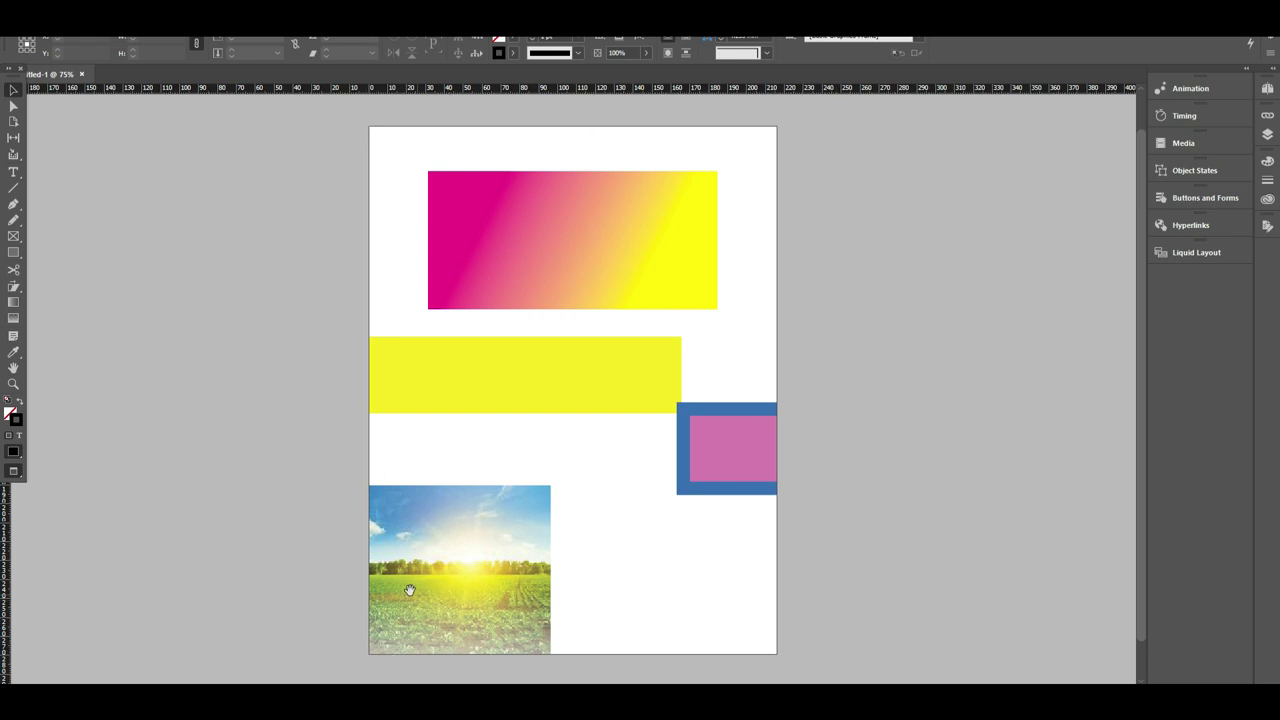
pyautogui.press('w')
pyautogui.press('w')
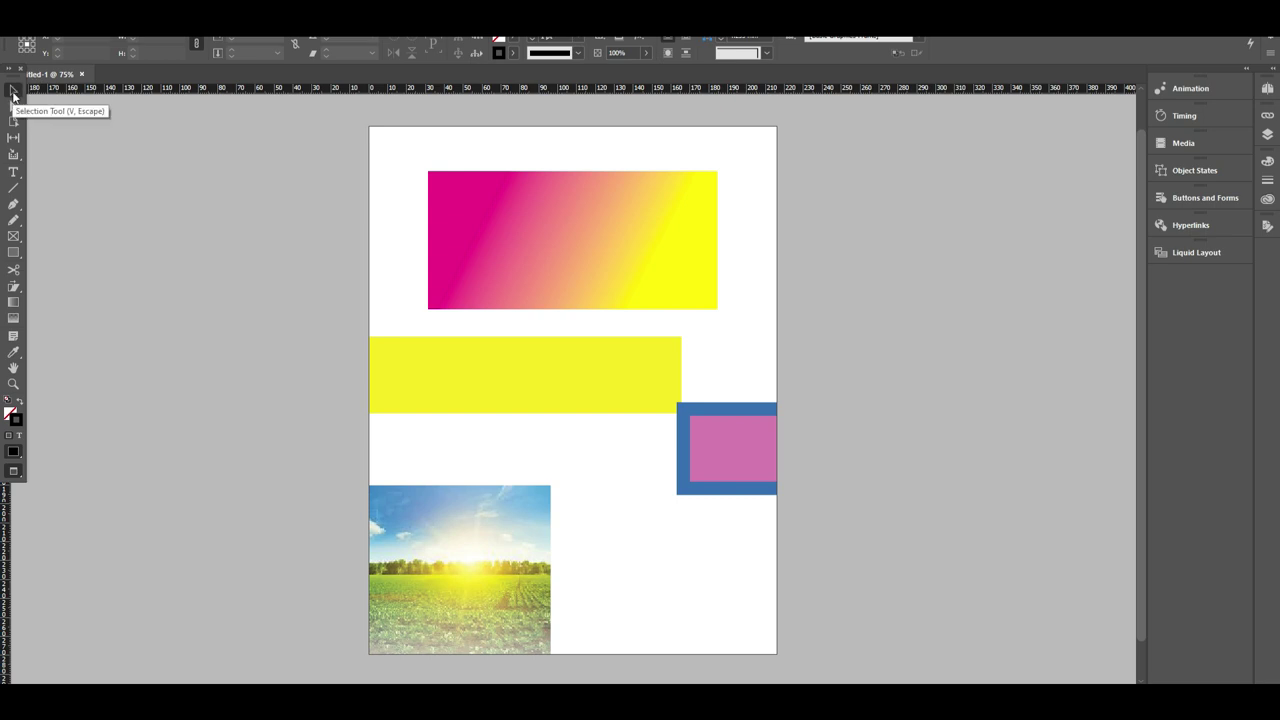
# Step: Shift the gradient frame's top-left anchor point about 20 mm right with the Direct Selection tool to slant its left side
pyautogui.click(555, 260)
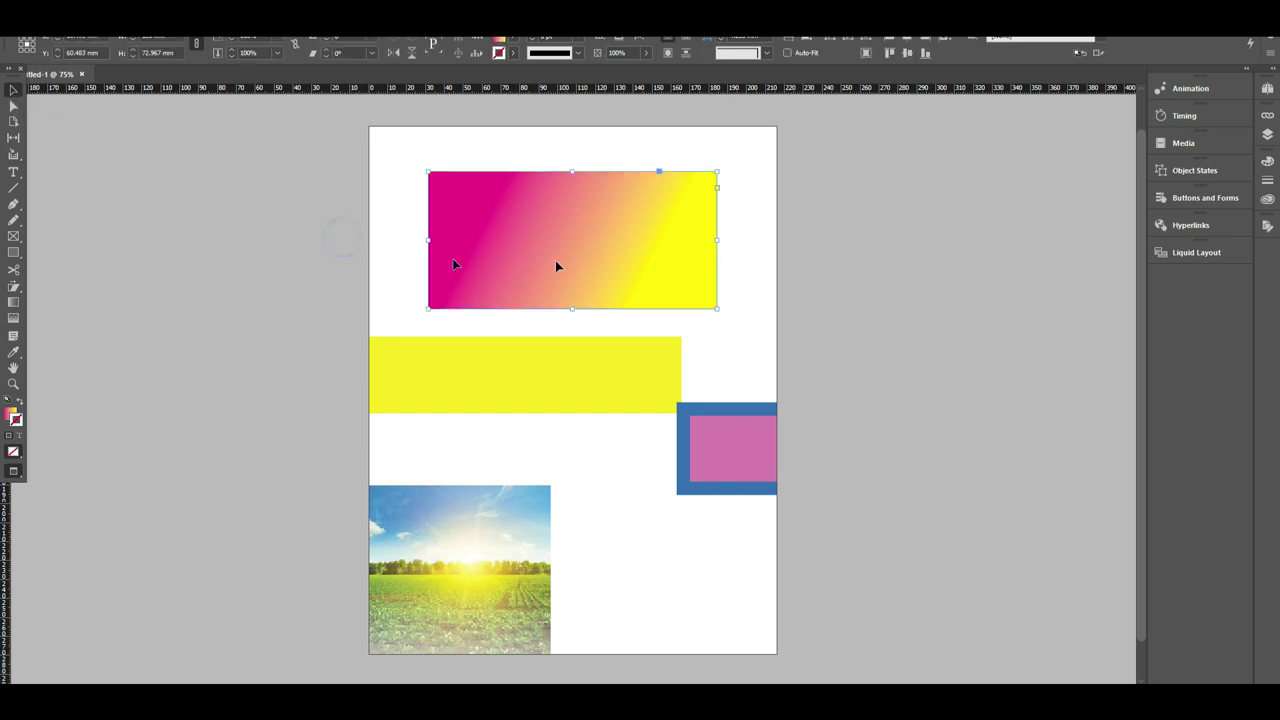
pyautogui.click(15, 106)
pyautogui.click(13, 90)
pyautogui.click(16, 108)
pyautogui.click(14, 107)
pyautogui.click(376, 195)
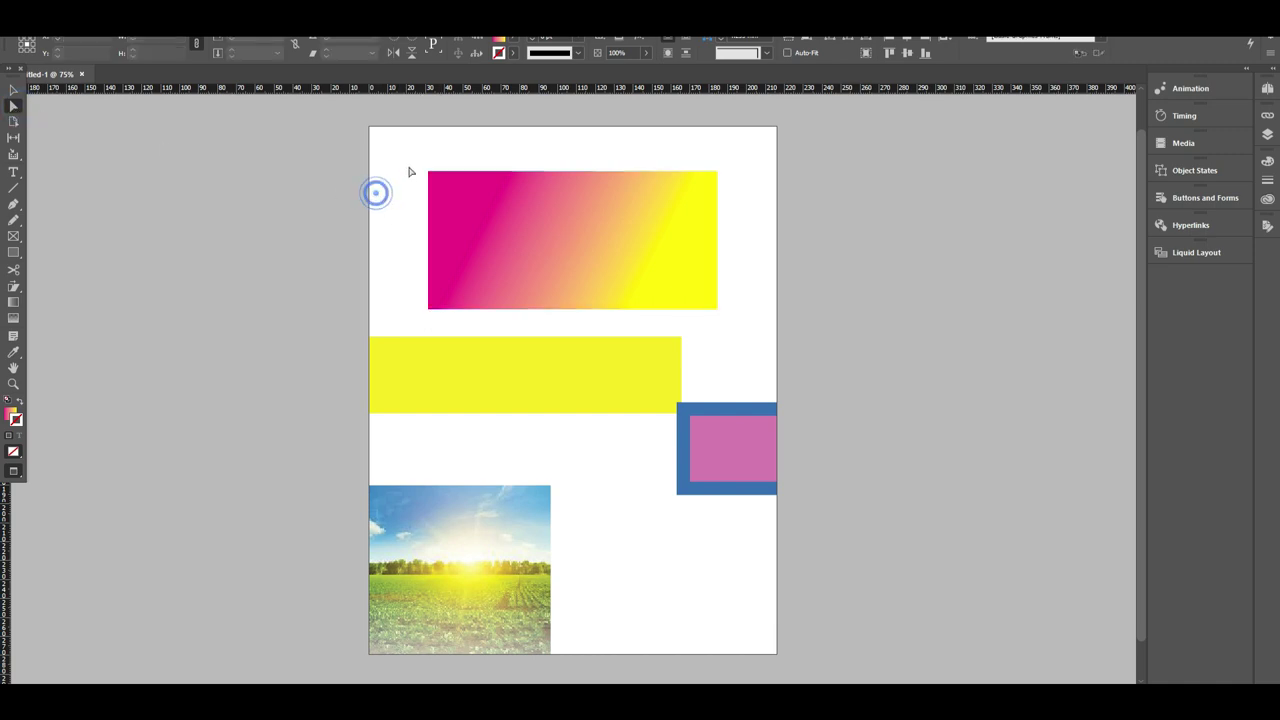
pyautogui.moveTo(397, 146); pyautogui.dragTo(474, 215)
pyautogui.hotkey('shift', 'Right')
pyautogui.hotkey('shift', 'Right')
pyautogui.hotkey('shift', 'Right')
pyautogui.hotkey('shift', 'Right')
pyautogui.hotkey('shift', 'Right')
pyautogui.hotkey('shift', 'Right')
pyautogui.hotkey('shift', 'Right')
pyautogui.hotkey('shift', 'Right')
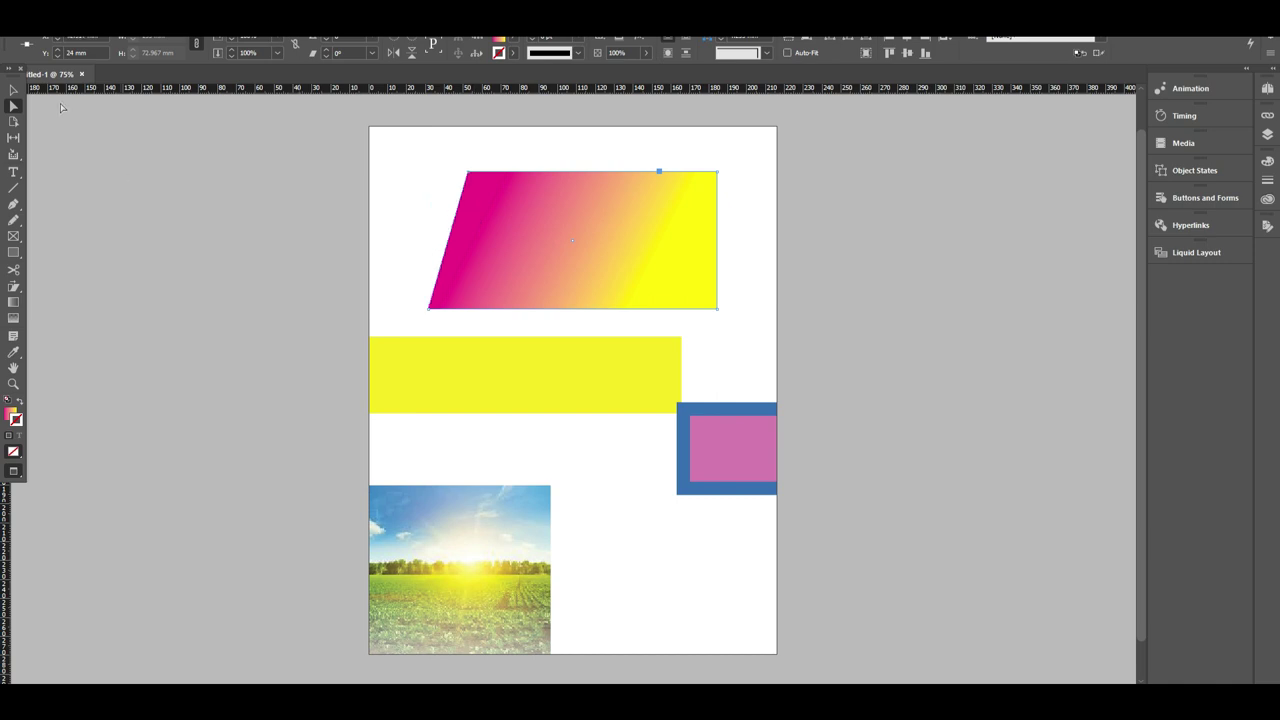
# Step: Change the page size to A3 with the Page tool
pyautogui.click(13, 121)
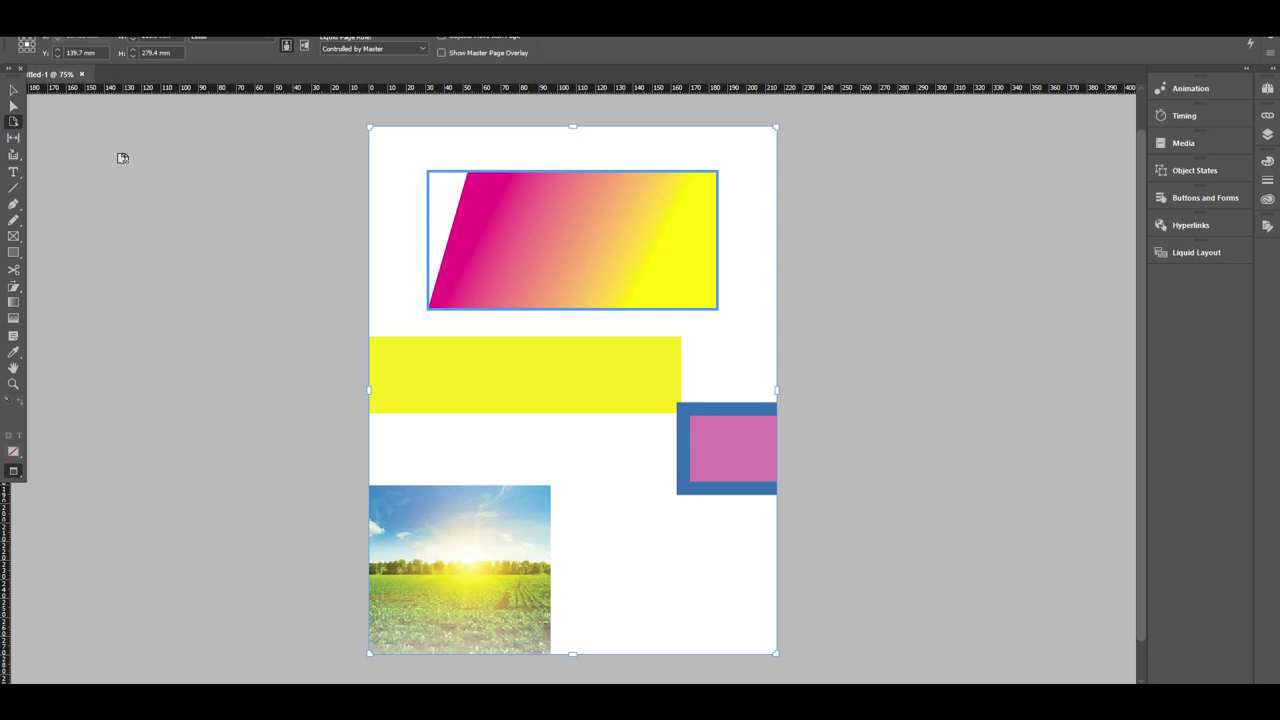
pyautogui.click(265, 36)
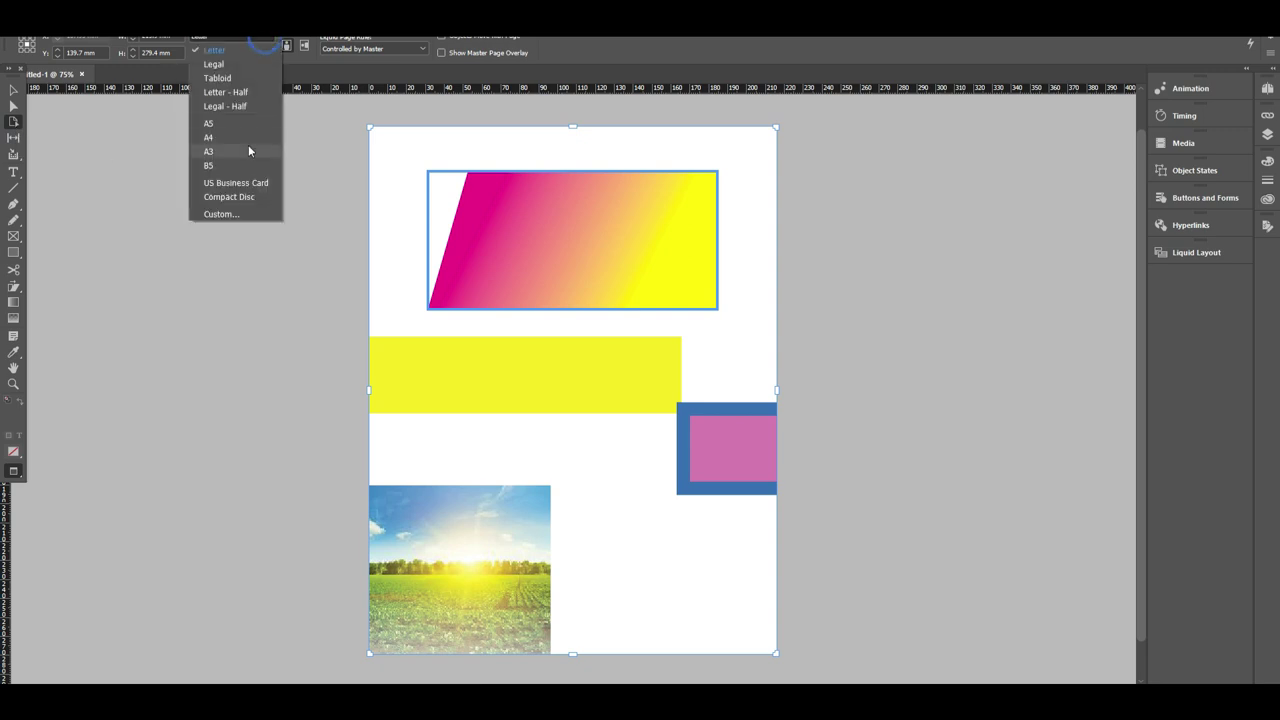
pyautogui.click(232, 150)
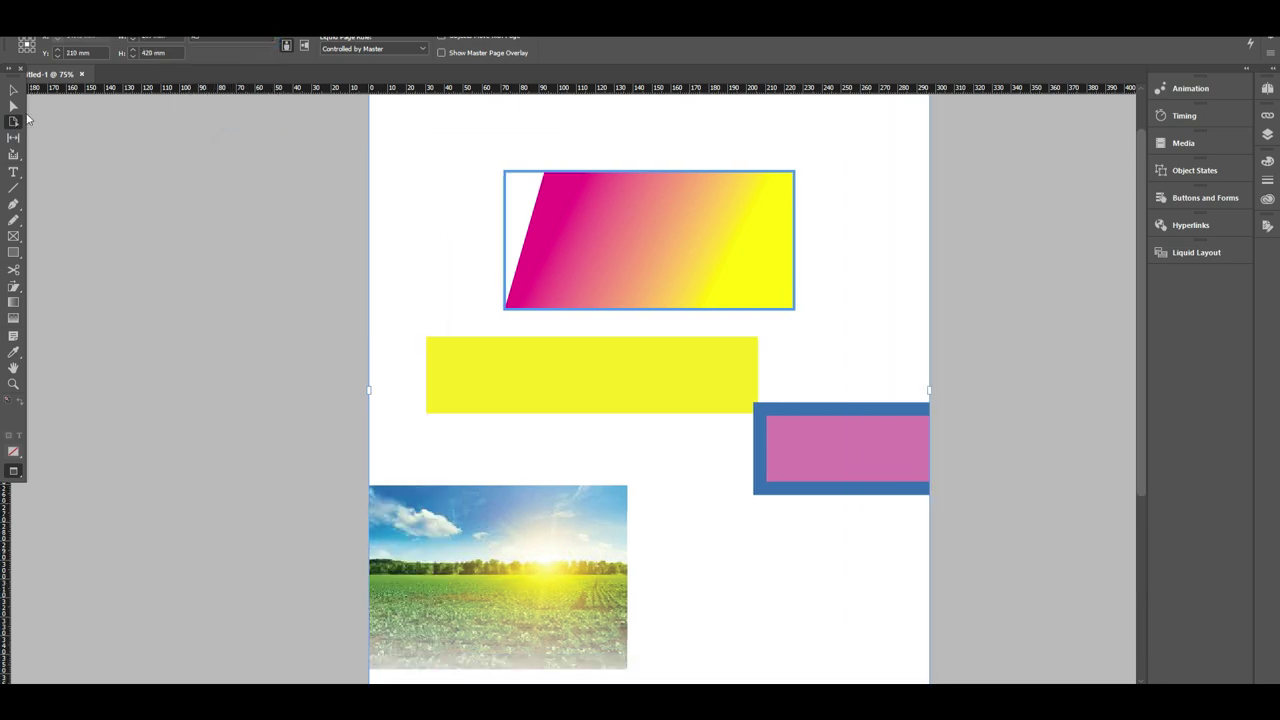
pyautogui.click(13, 91)
# Step: Move the blue-stroked pink frame up beside the yellow frame, leaving the yellow frame in its original place
pyautogui.click(13, 137)
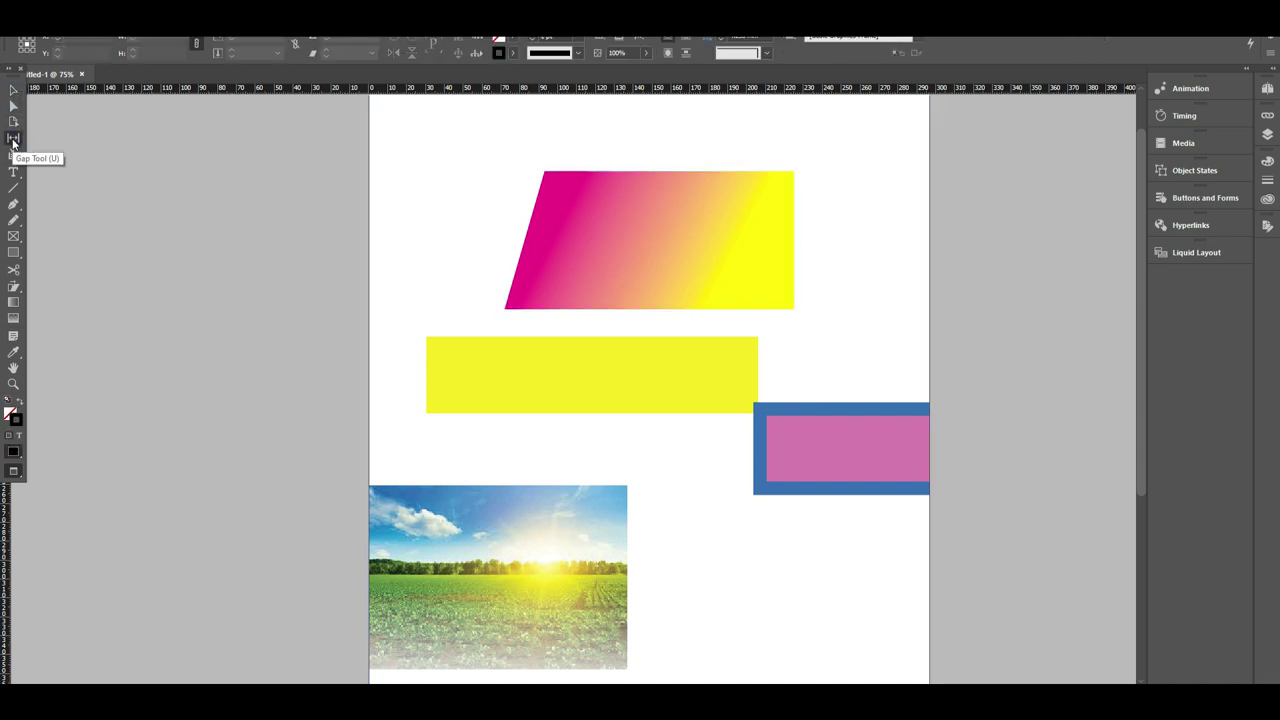
pyautogui.click(14, 105)
pyautogui.moveTo(677, 371); pyautogui.dragTo(621, 372)
pyautogui.hotkey('ctrl', 'z')
pyautogui.moveTo(810, 452); pyautogui.dragTo(816, 384)
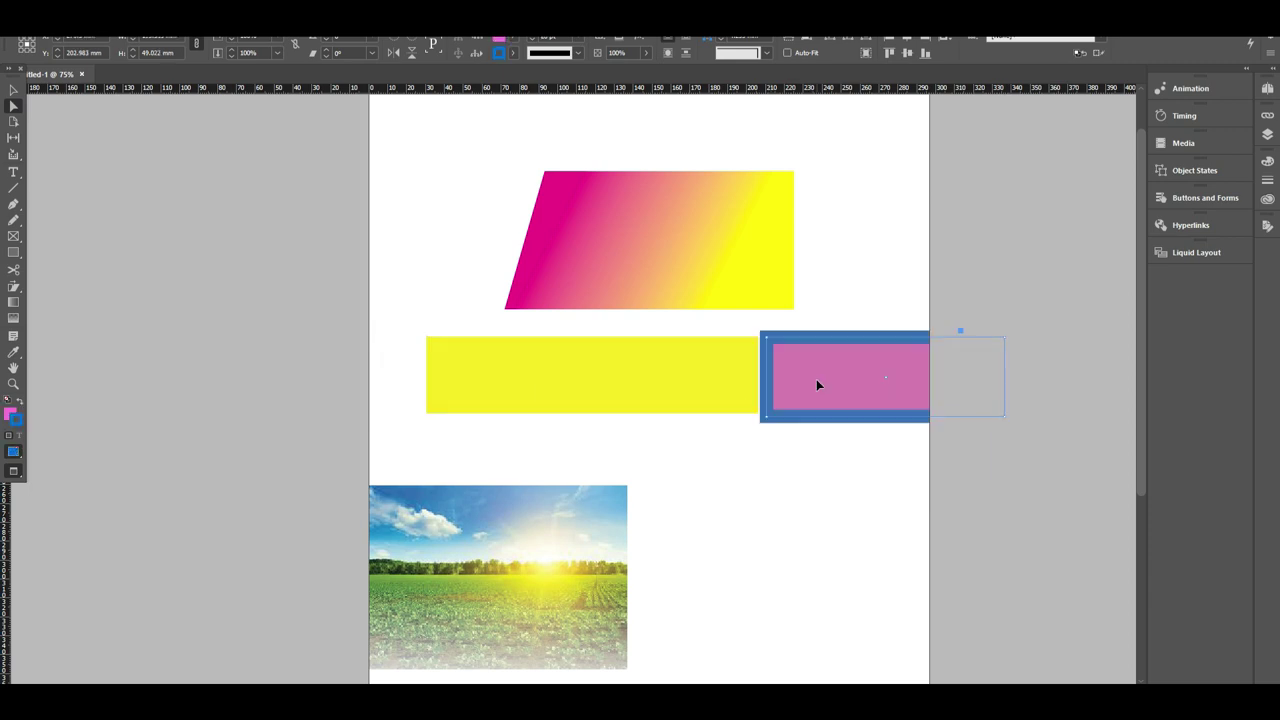
# Step: Review the Gap, Selection and Line tools, along with the Content Collector and Type tool groups
pyautogui.click(14, 137)
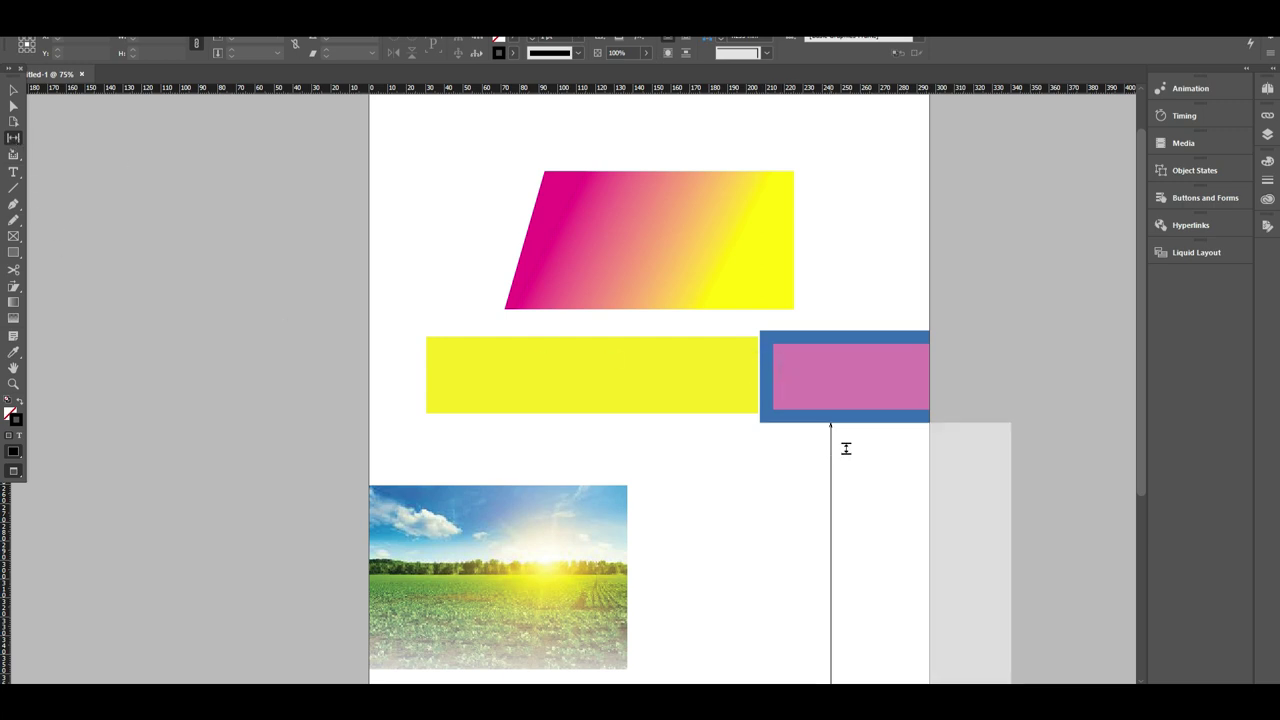
pyautogui.click(13, 90)
pyautogui.scroll(-1, 517, 371)
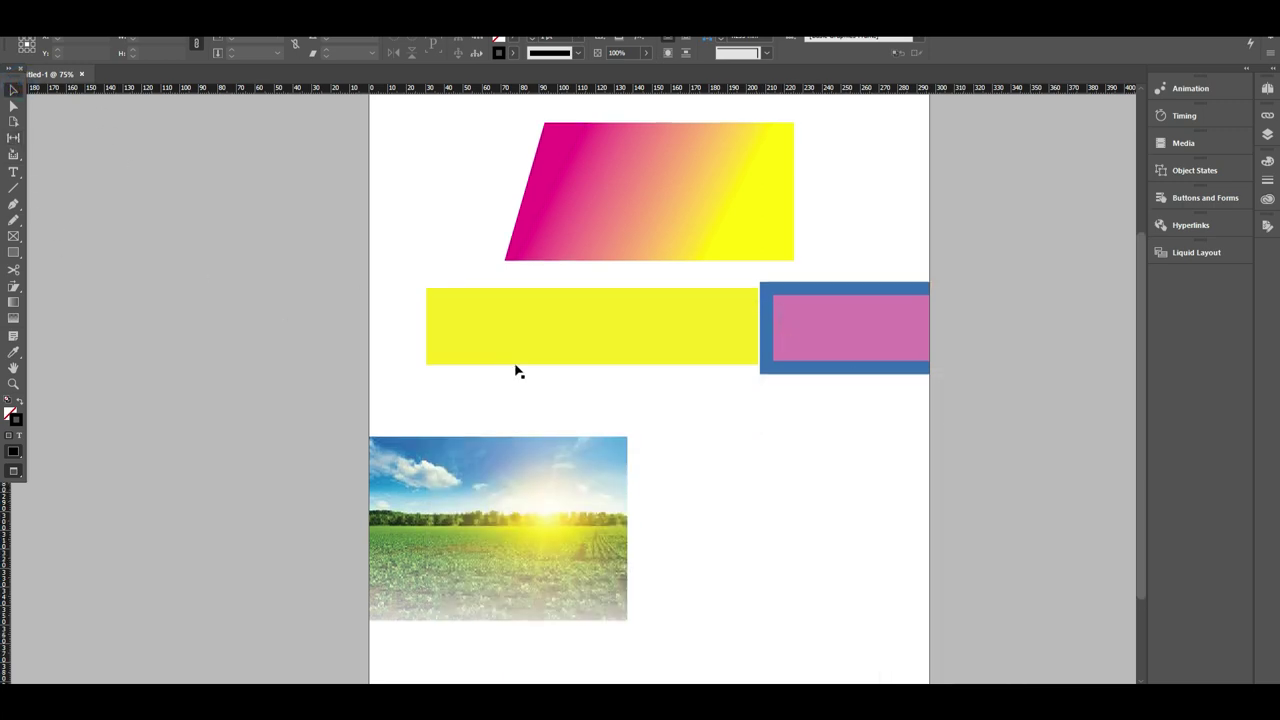
pyautogui.click(17, 155)
pyautogui.click(17, 155)
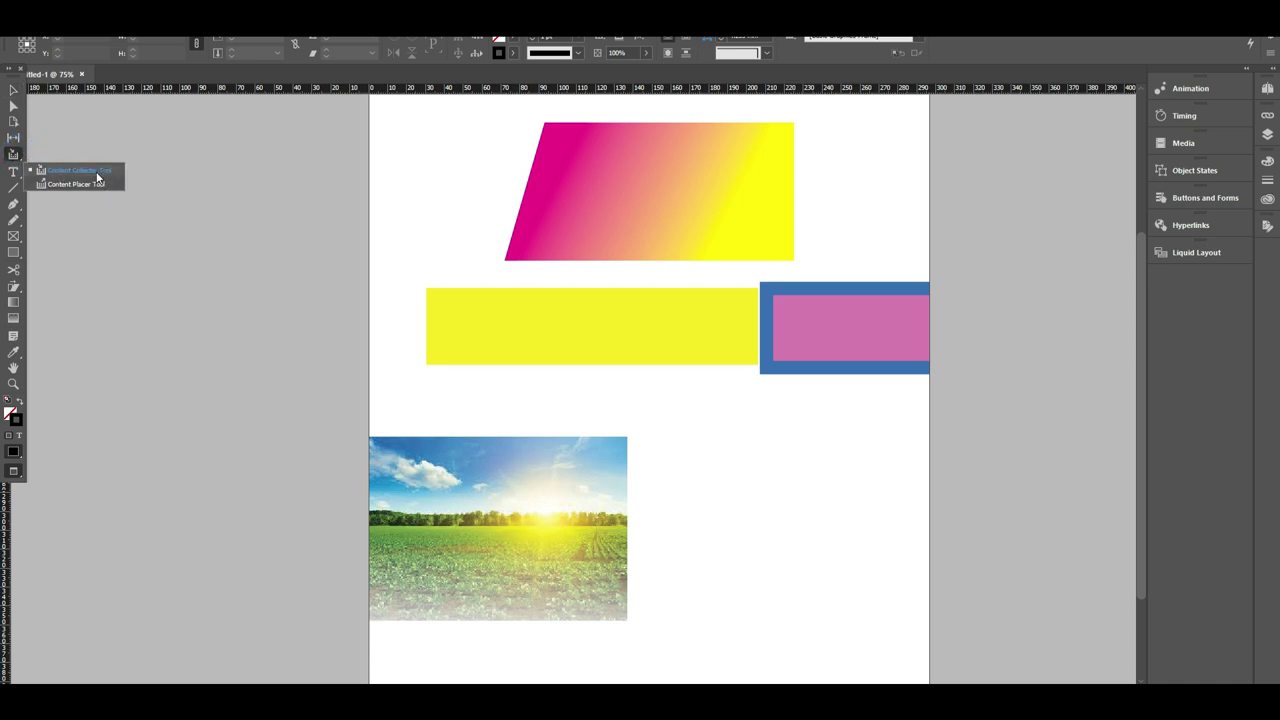
pyautogui.moveTo(97, 177); pyautogui.dragTo(97, 178)
pyautogui.moveTo(13, 172); pyautogui.dragTo(121, 194)
pyautogui.click(19, 188)
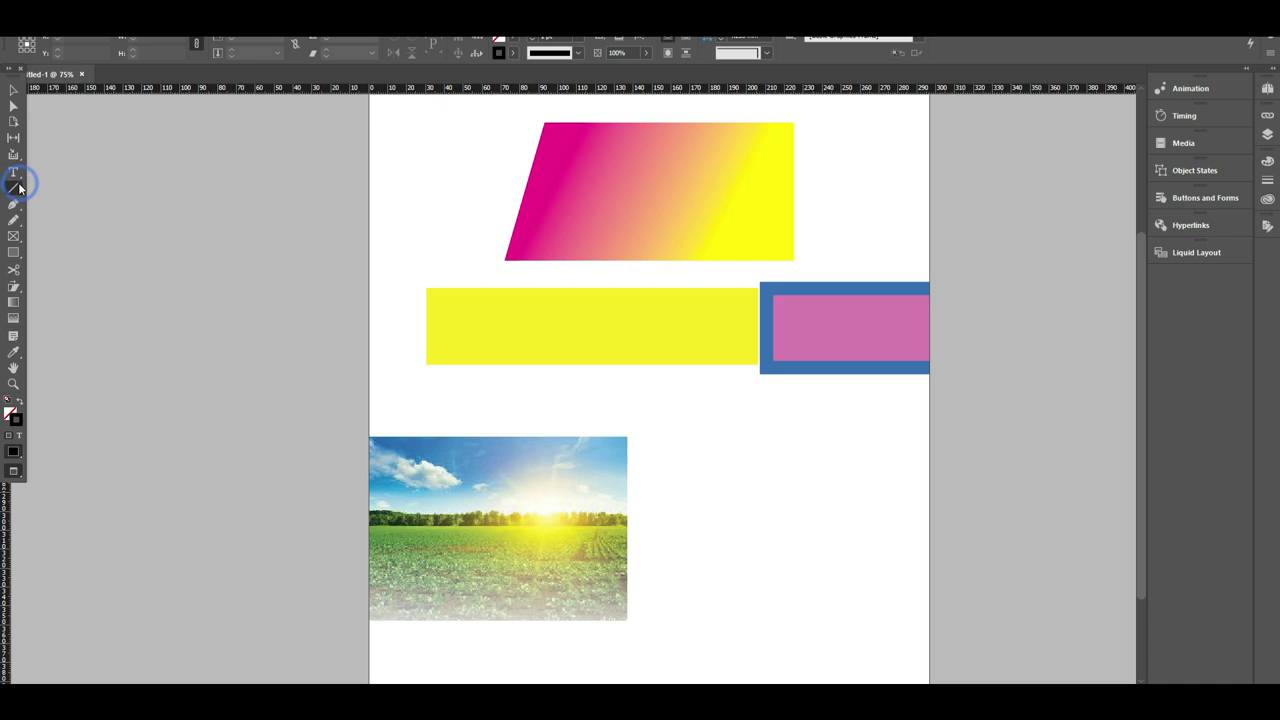
pyautogui.click(15, 188)
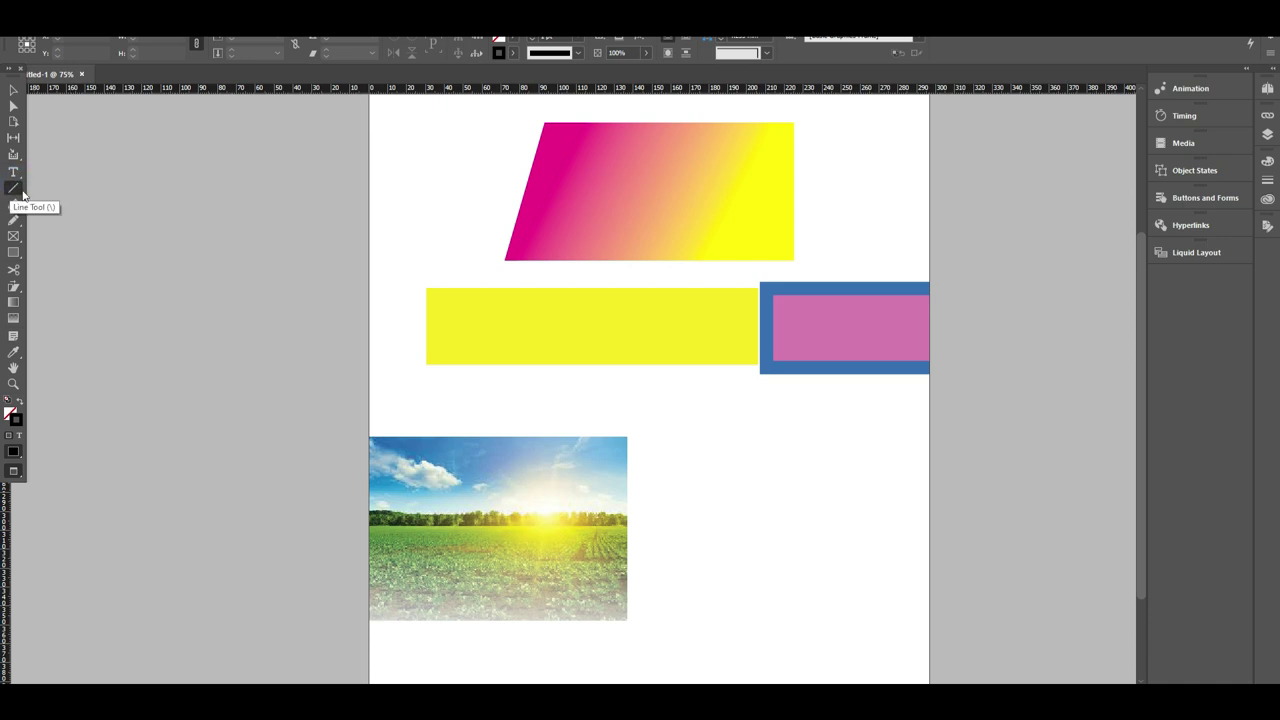
pyautogui.click(19, 188)
# Step: Review the pen, pencil, frame and shape tool groups, choosing the Convert Direction Point tool and the Ellipse tool
pyautogui.moveTo(13, 204); pyautogui.dragTo(40, 218)
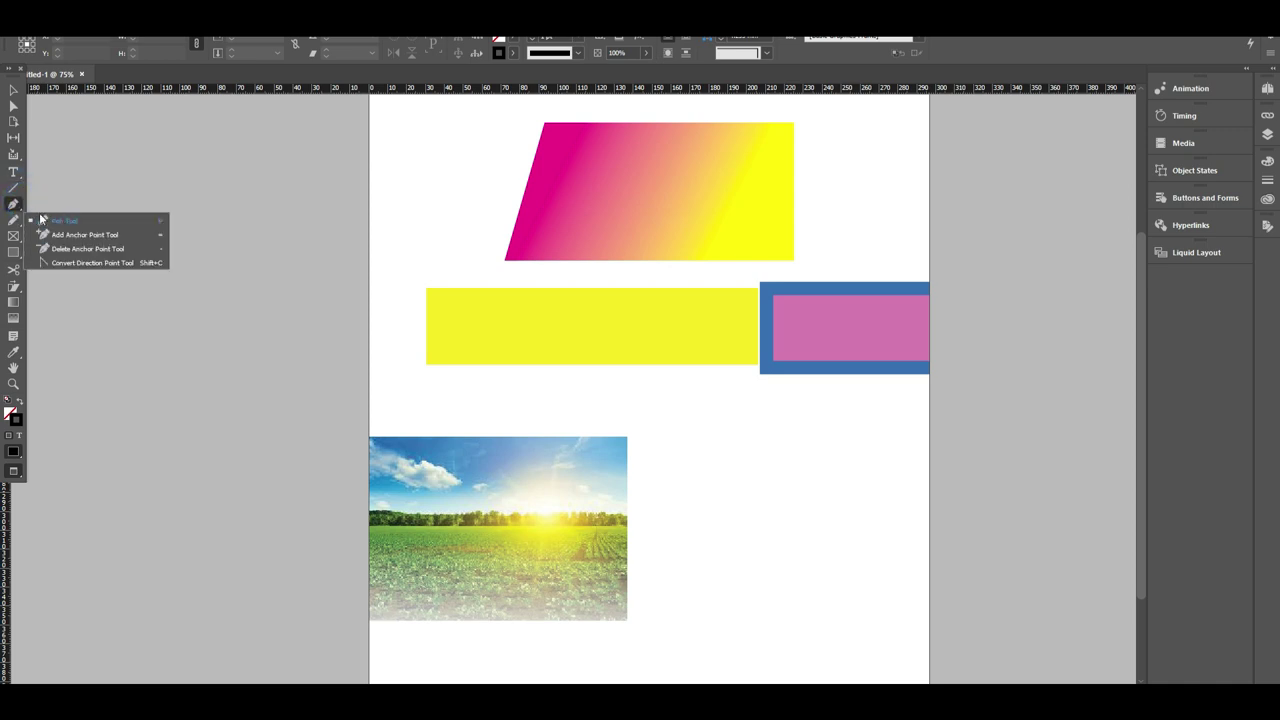
pyautogui.click(140, 264)
pyautogui.click(13, 219)
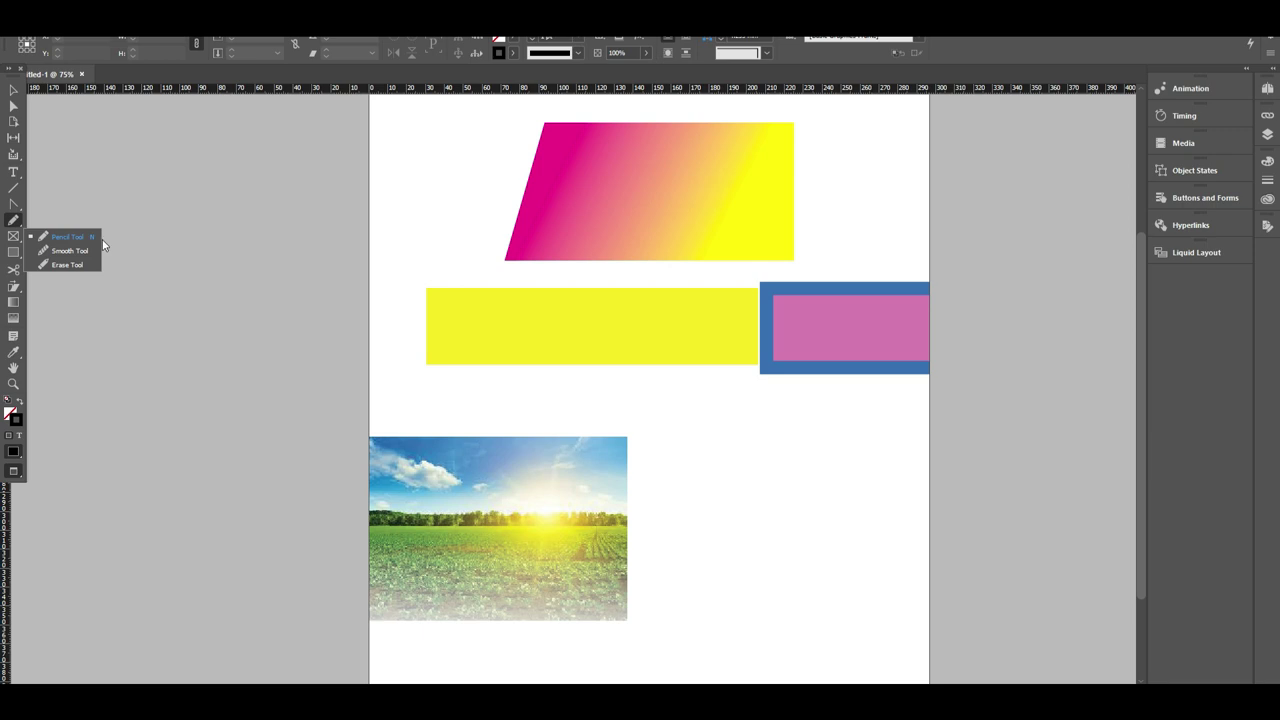
pyautogui.click(13, 236)
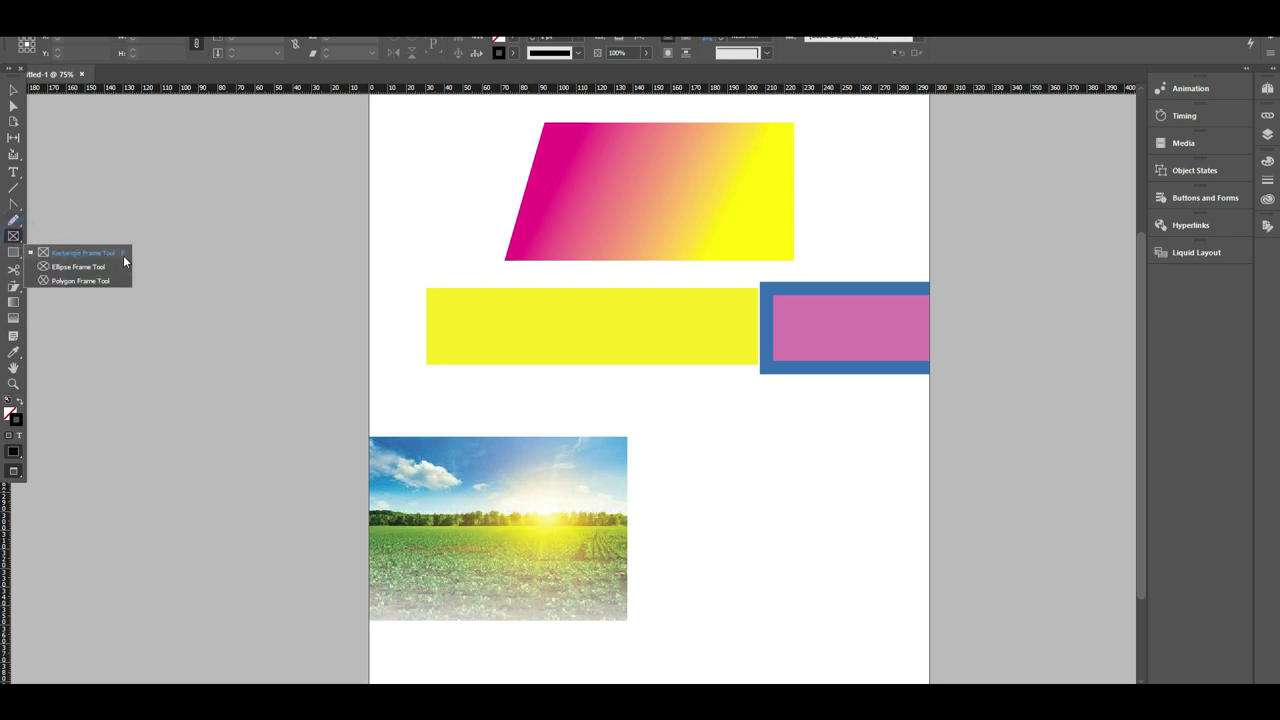
pyautogui.click(13, 252)
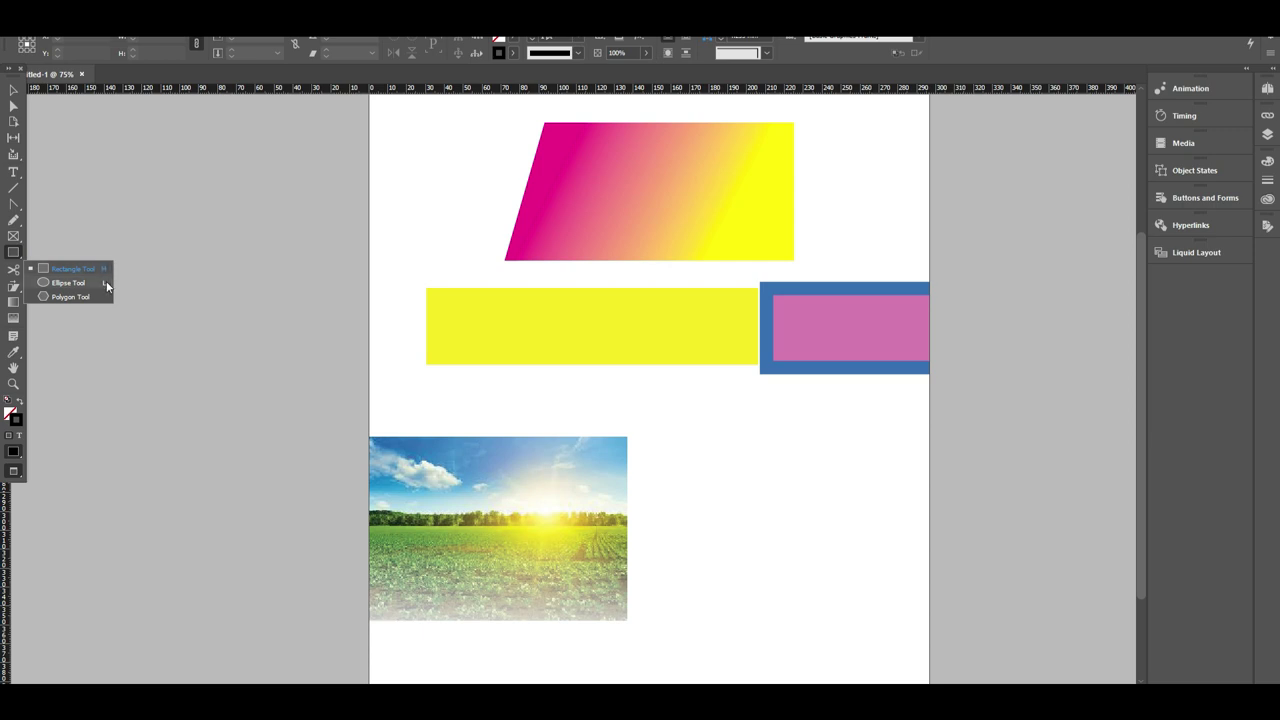
pyautogui.click(107, 284)
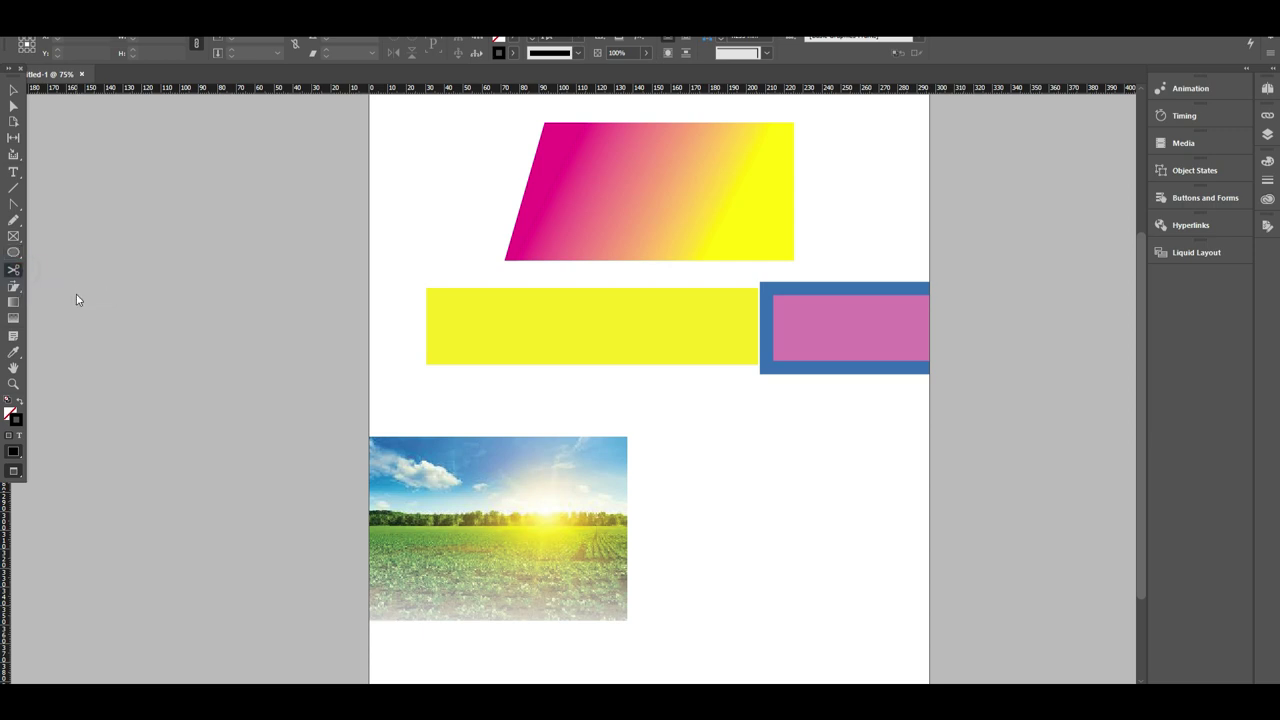
# Step: Review the transform tool group, the Gradient Feather tool and the Note tool
pyautogui.click(14, 287)
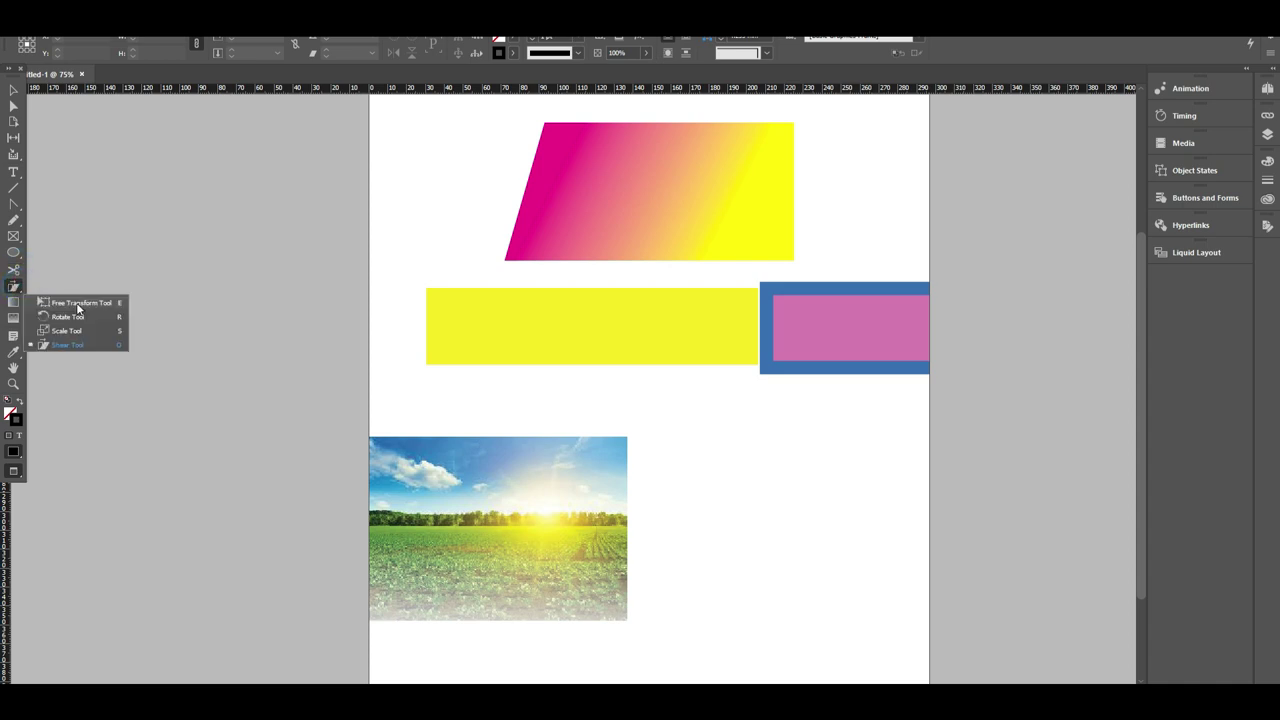
pyautogui.click(112, 346)
pyautogui.click(16, 318)
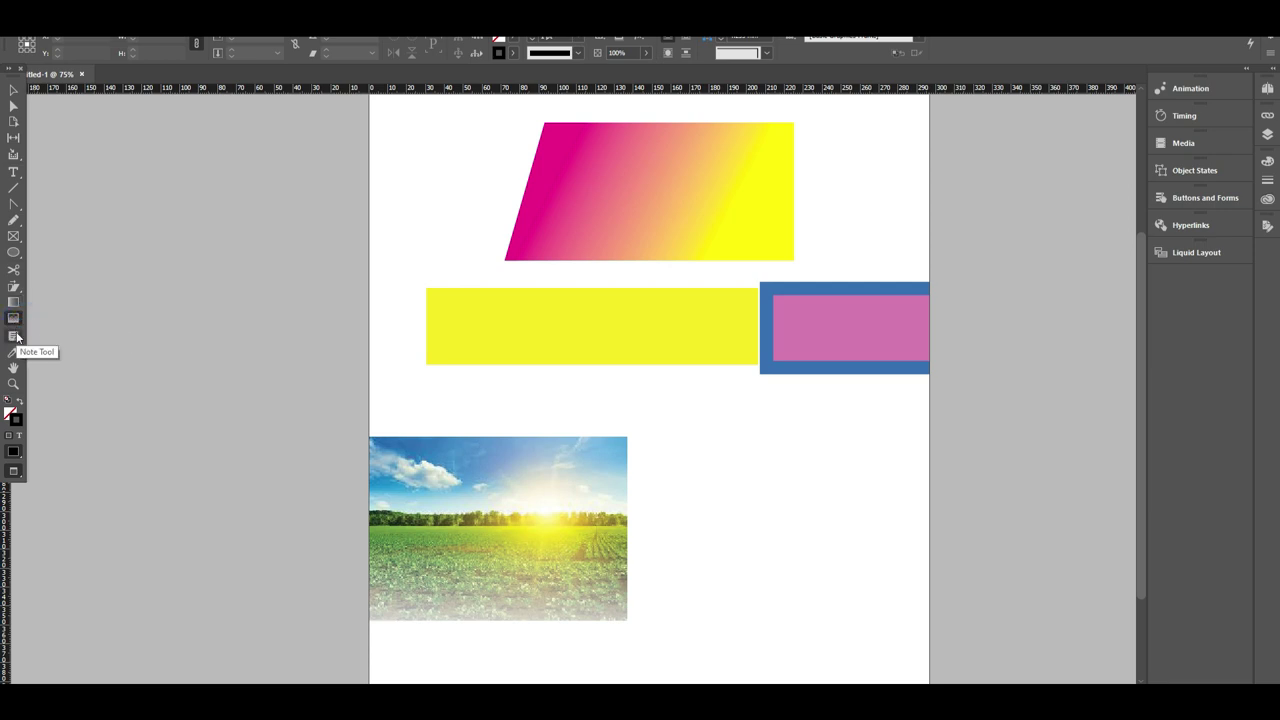
pyautogui.click(15, 336)
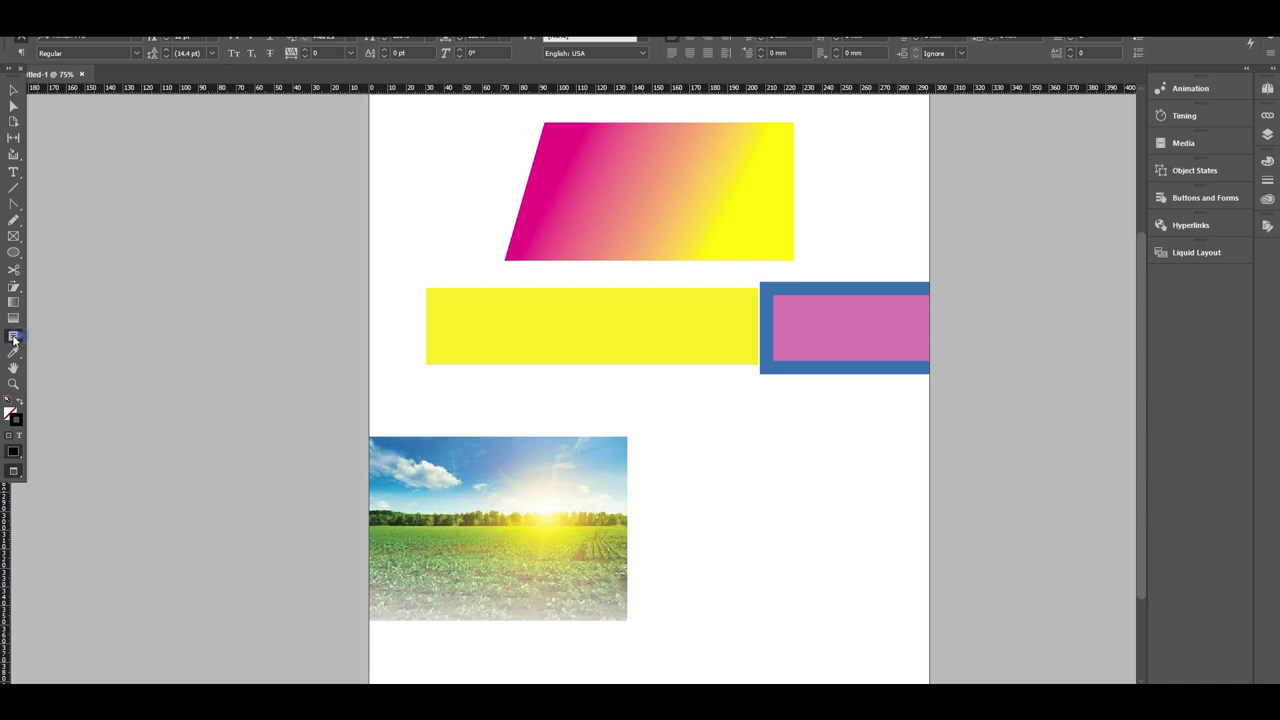
pyautogui.click(22, 338)
pyautogui.click(16, 333)
pyautogui.click(326, 303)
pyautogui.press('n')
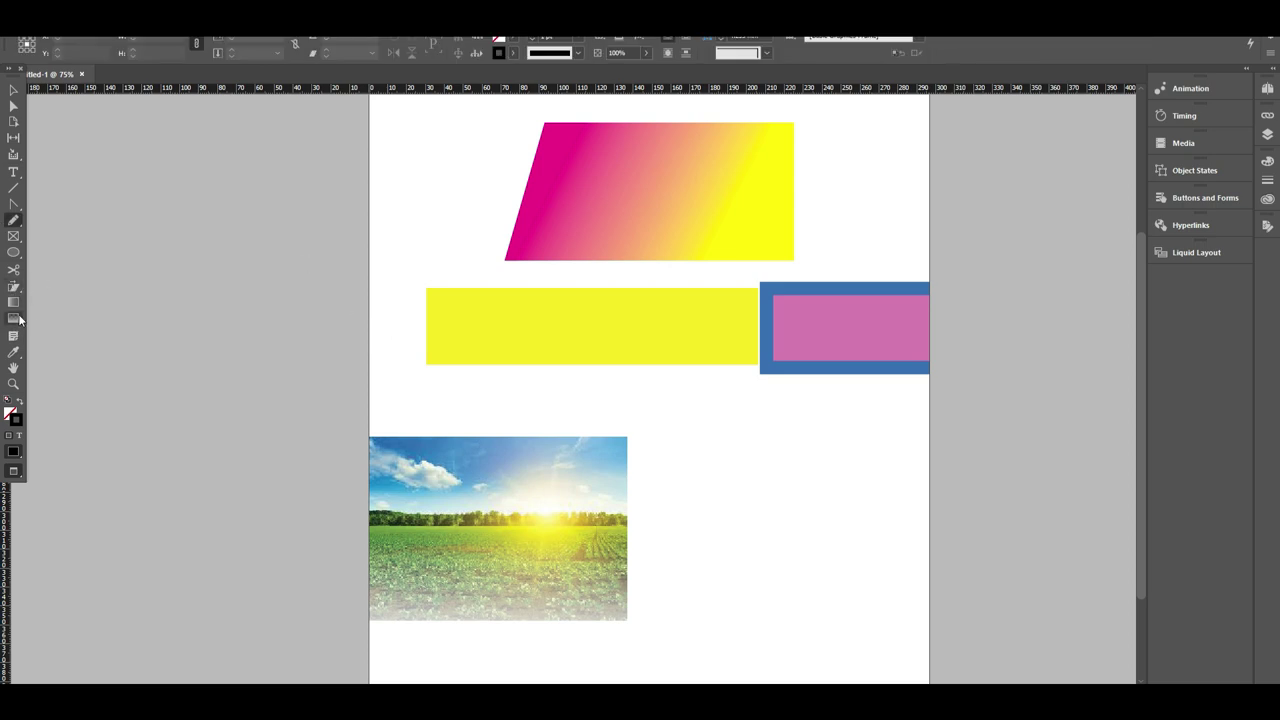
# Step: Show the Eyedropper tool's options and accept the existing settings
pyautogui.click(13, 352)
pyautogui.doubleClick(13, 352)
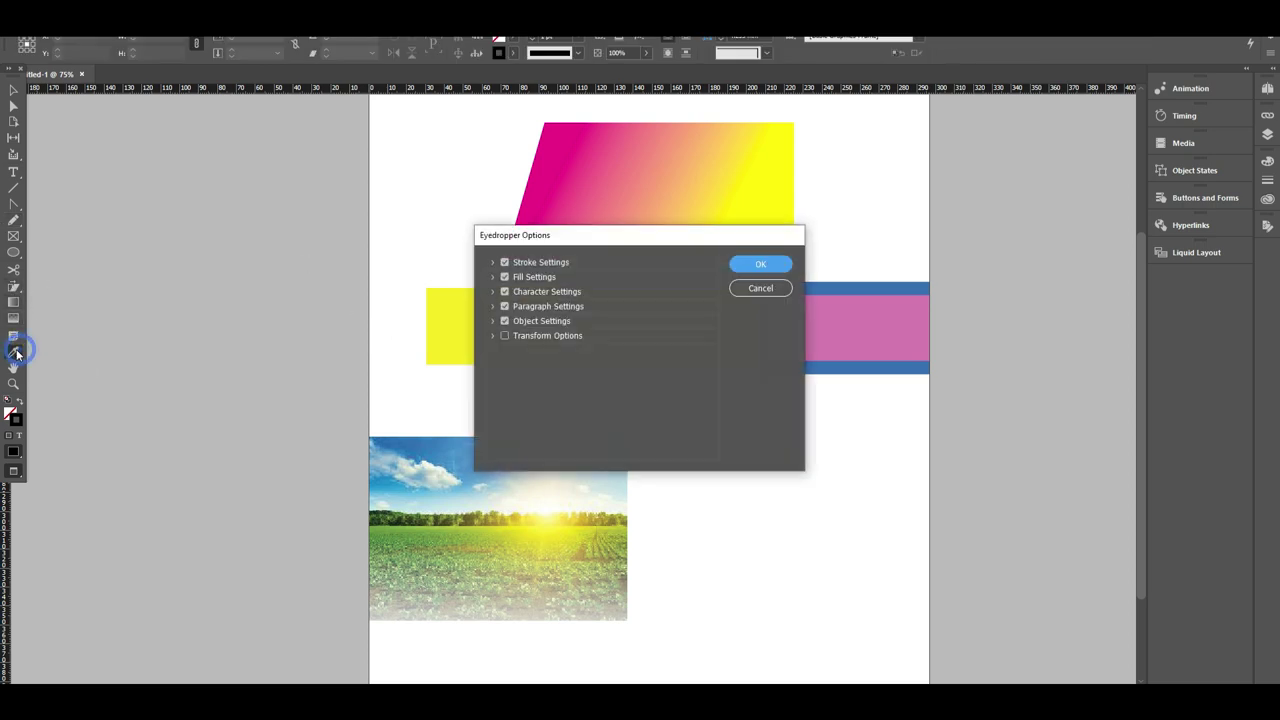
pyautogui.press('Return')
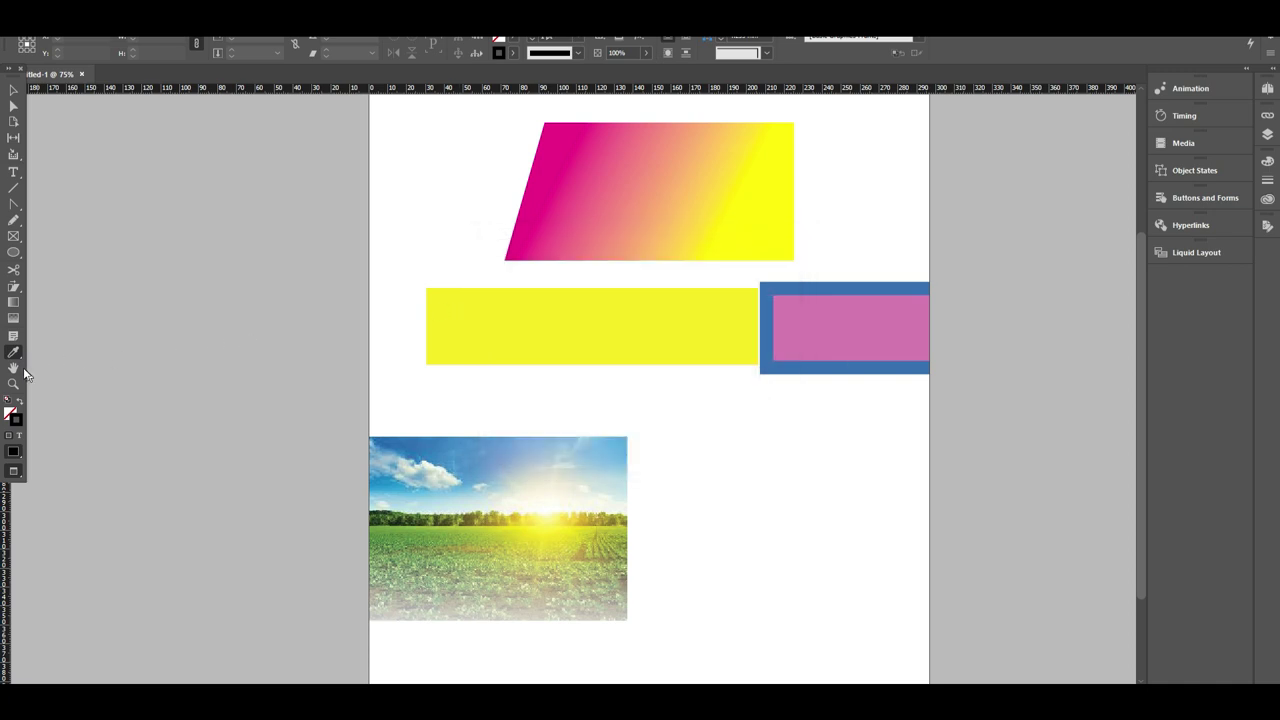
# Step: Pan around the page with the Hand tool
pyautogui.click(13, 368)
pyautogui.moveTo(568, 420); pyautogui.dragTo(551, 277)
pyautogui.moveTo(726, 283); pyautogui.dragTo(571, 403)
pyautogui.press('v')
# Step: Magnify areas of the yellow frame twice with the Zoom tool and fit the page back in the window
pyautogui.click(14, 384)
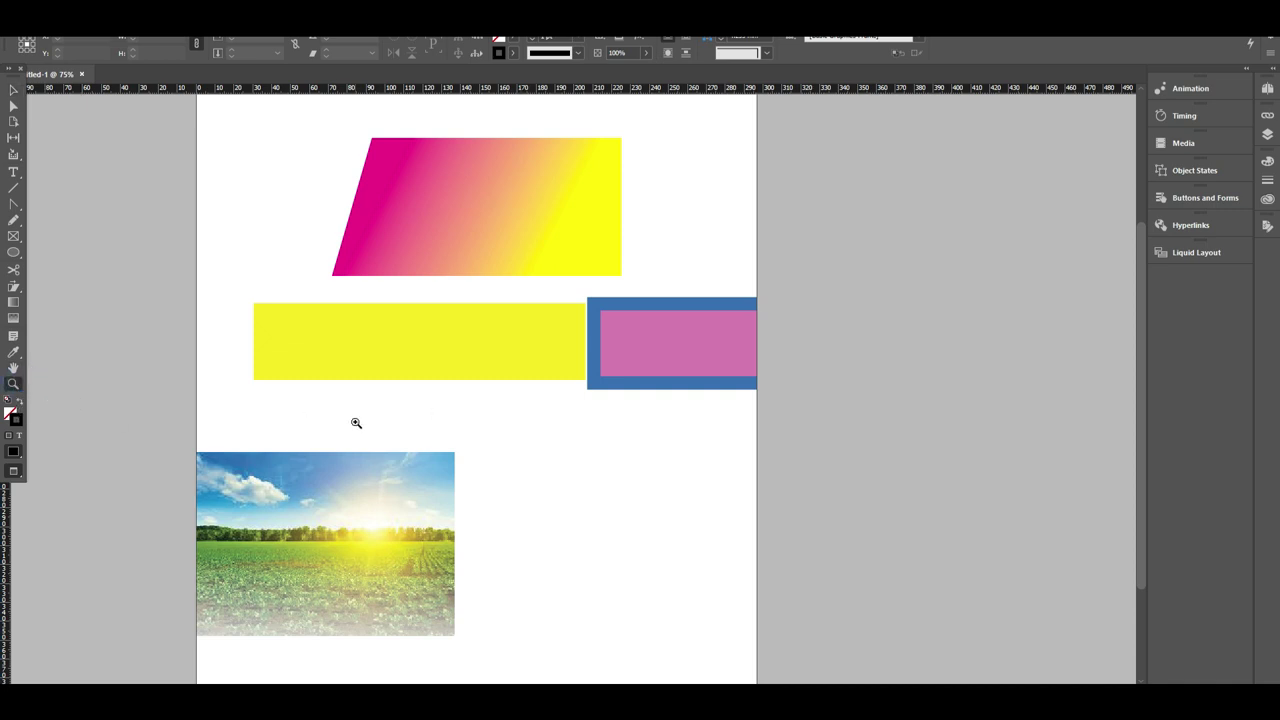
pyautogui.moveTo(375, 291); pyautogui.dragTo(499, 401)
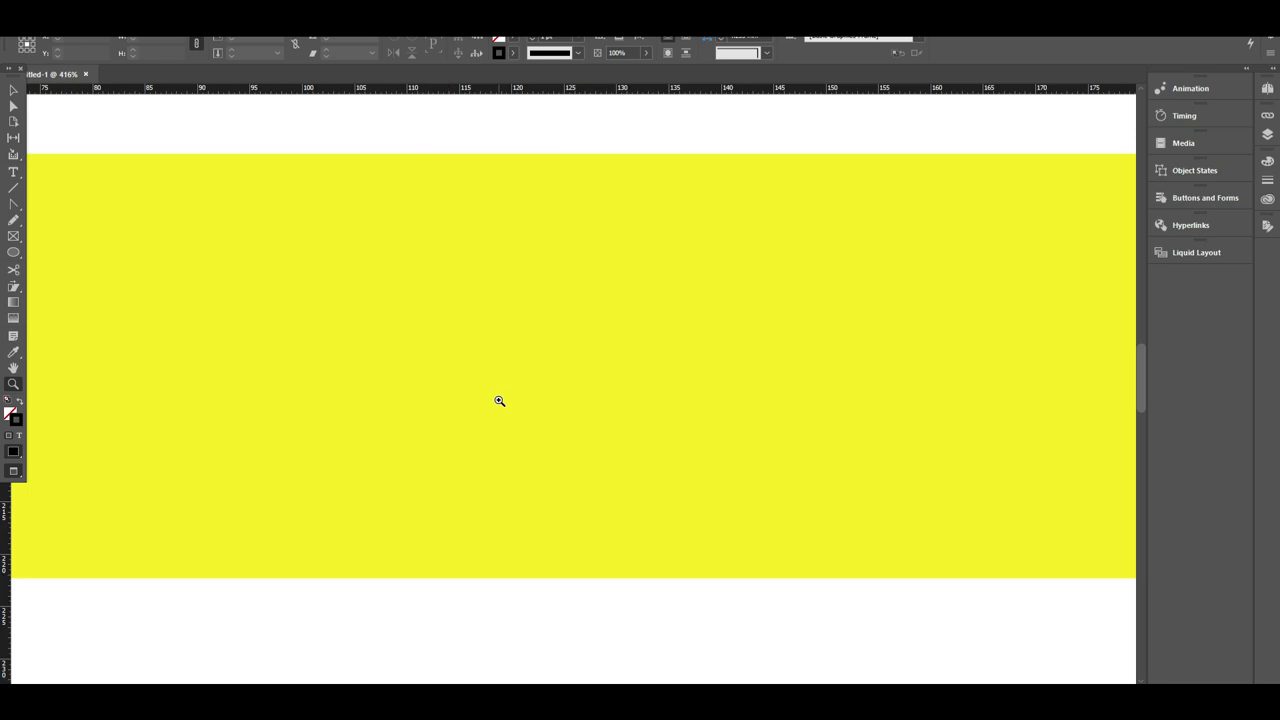
pyautogui.moveTo(432, 316); pyautogui.dragTo(662, 492)
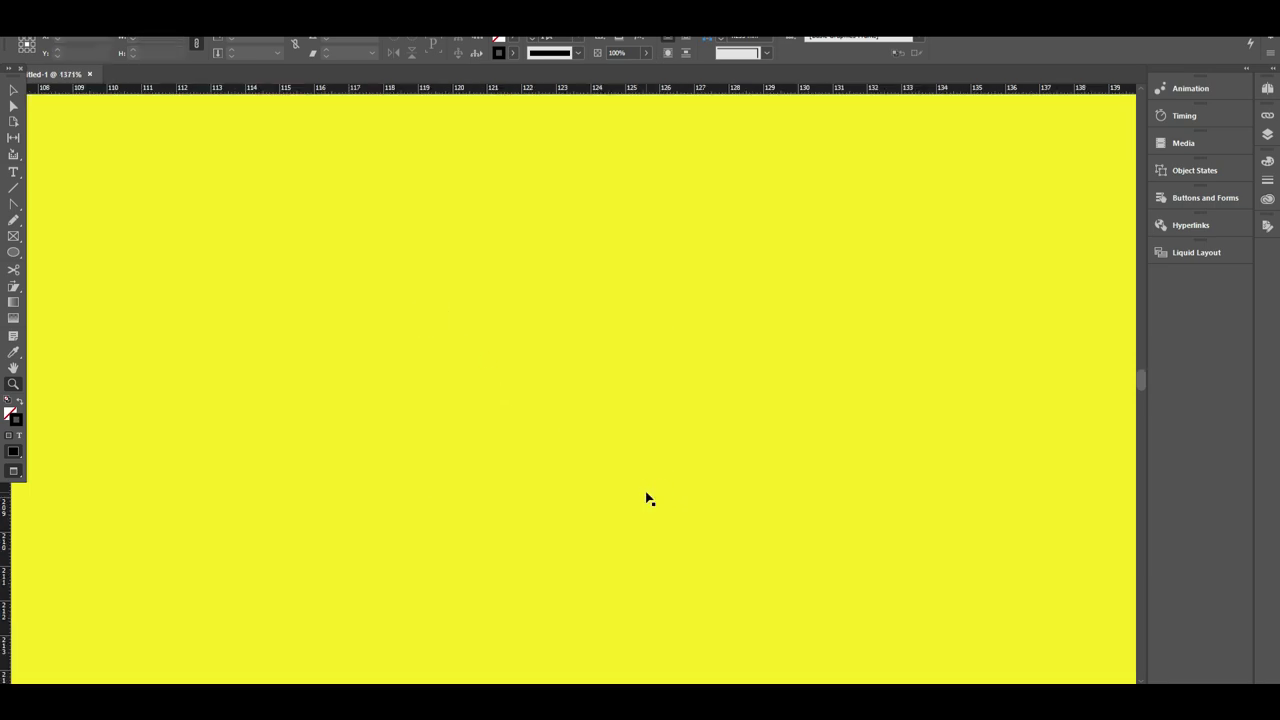
pyautogui.hotkey('ctrl', '0')
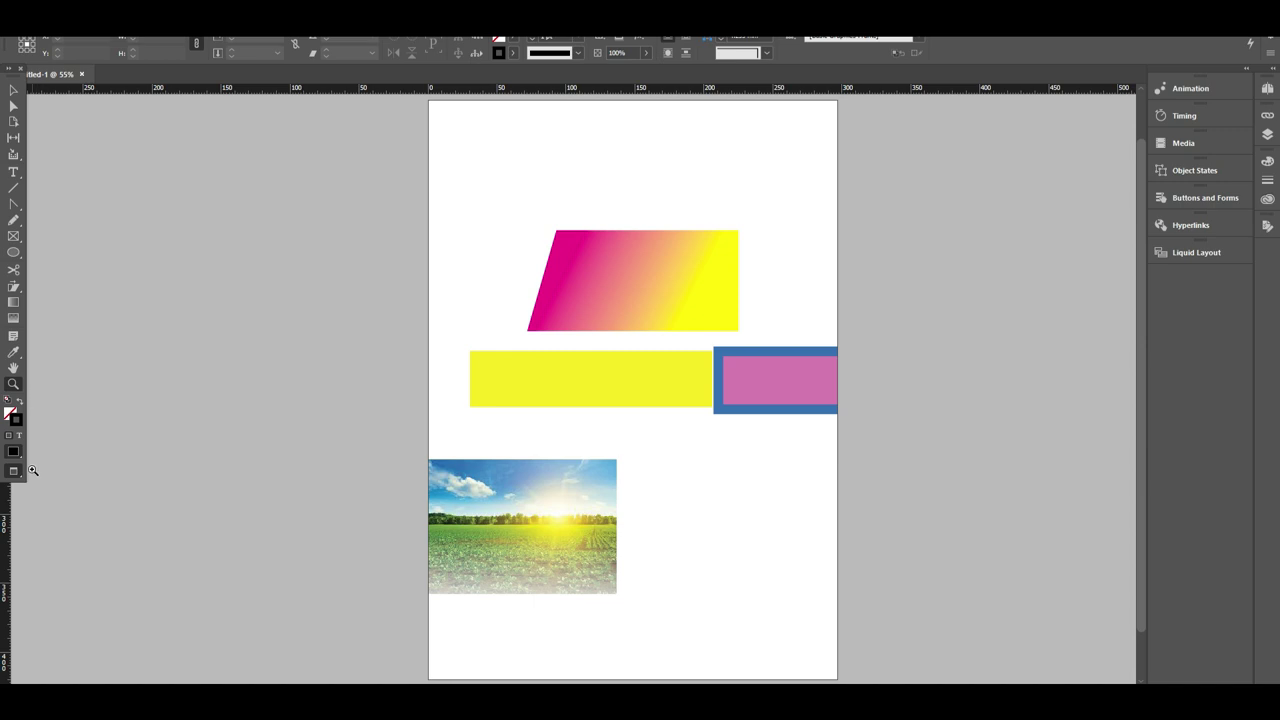
# Step: Zoom in on the frames and the field image stepwise to 150% and return to the whole-page view
pyautogui.moveTo(277, 171); pyautogui.dragTo(944, 621)
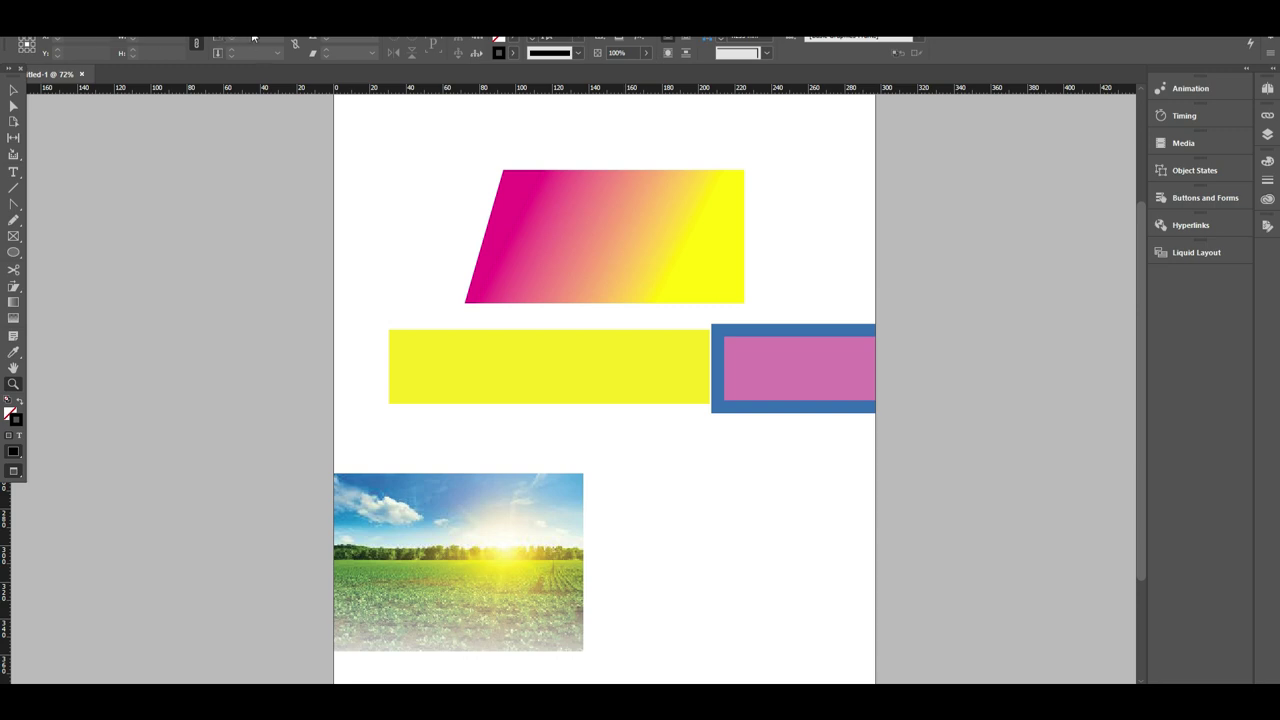
pyautogui.click(711, 440)
pyautogui.click(563, 409)
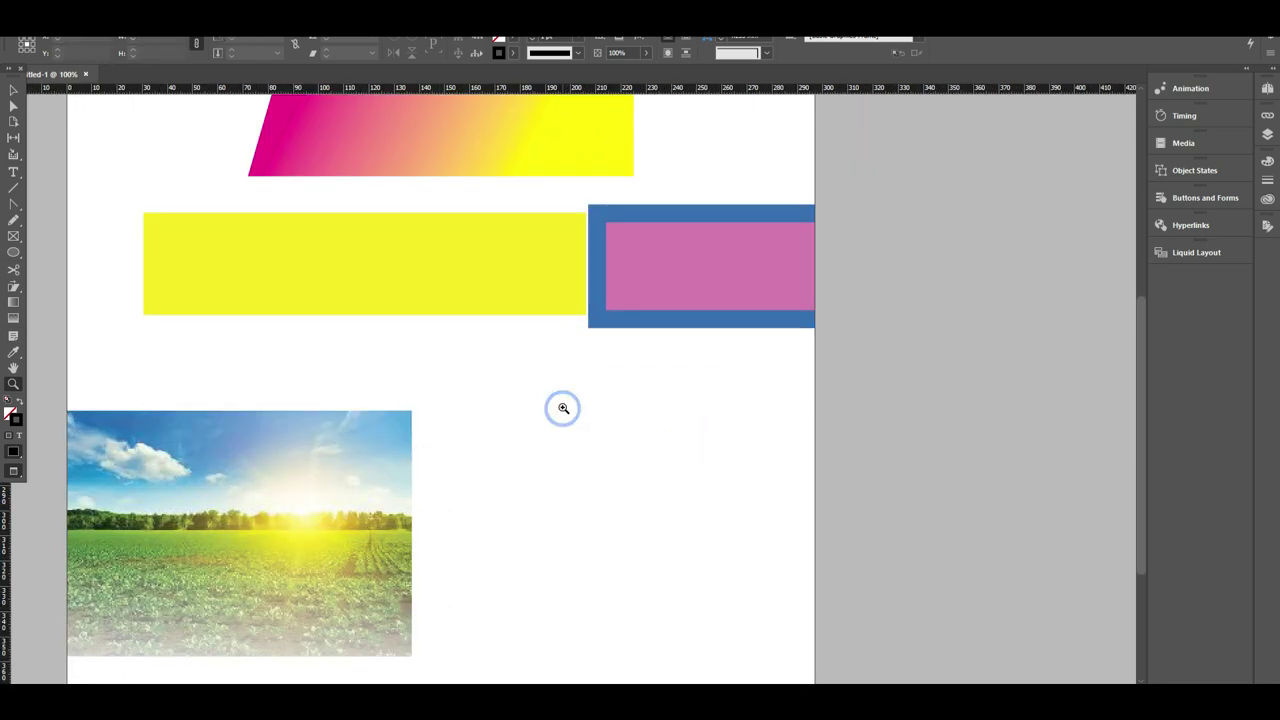
pyautogui.click(563, 408)
pyautogui.click(300, 369)
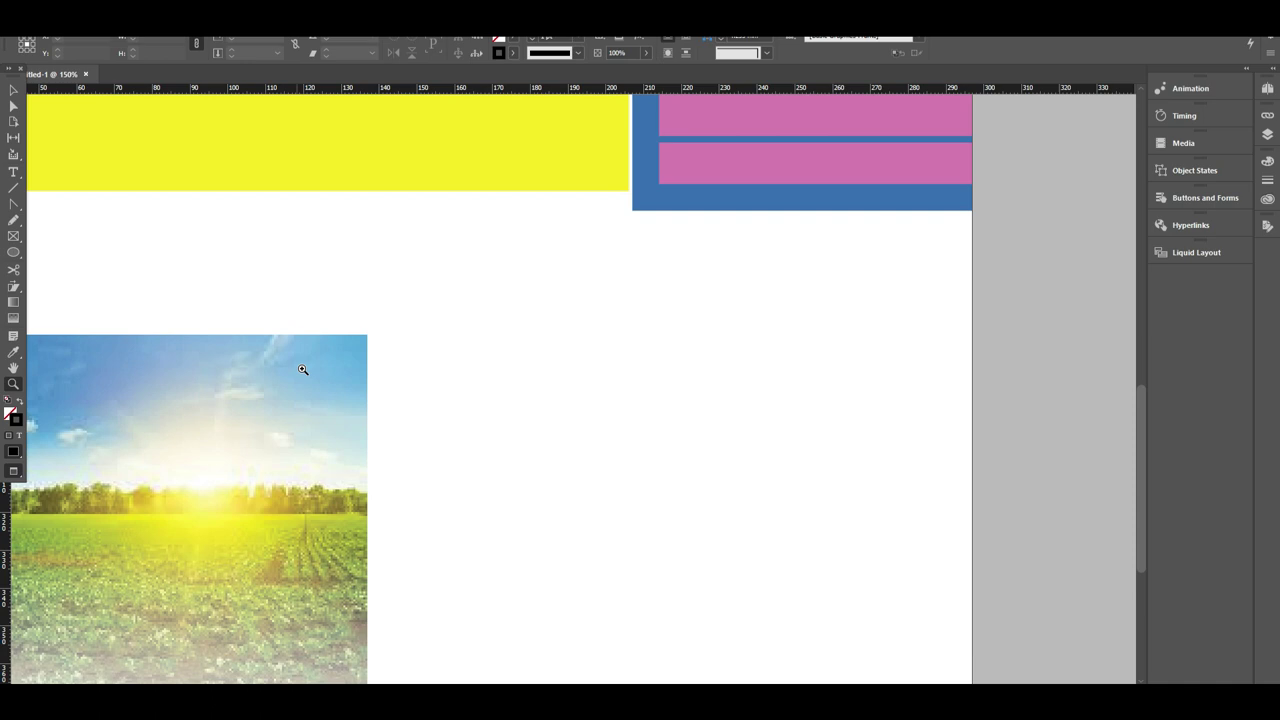
pyautogui.hotkey('ctrl', '0')
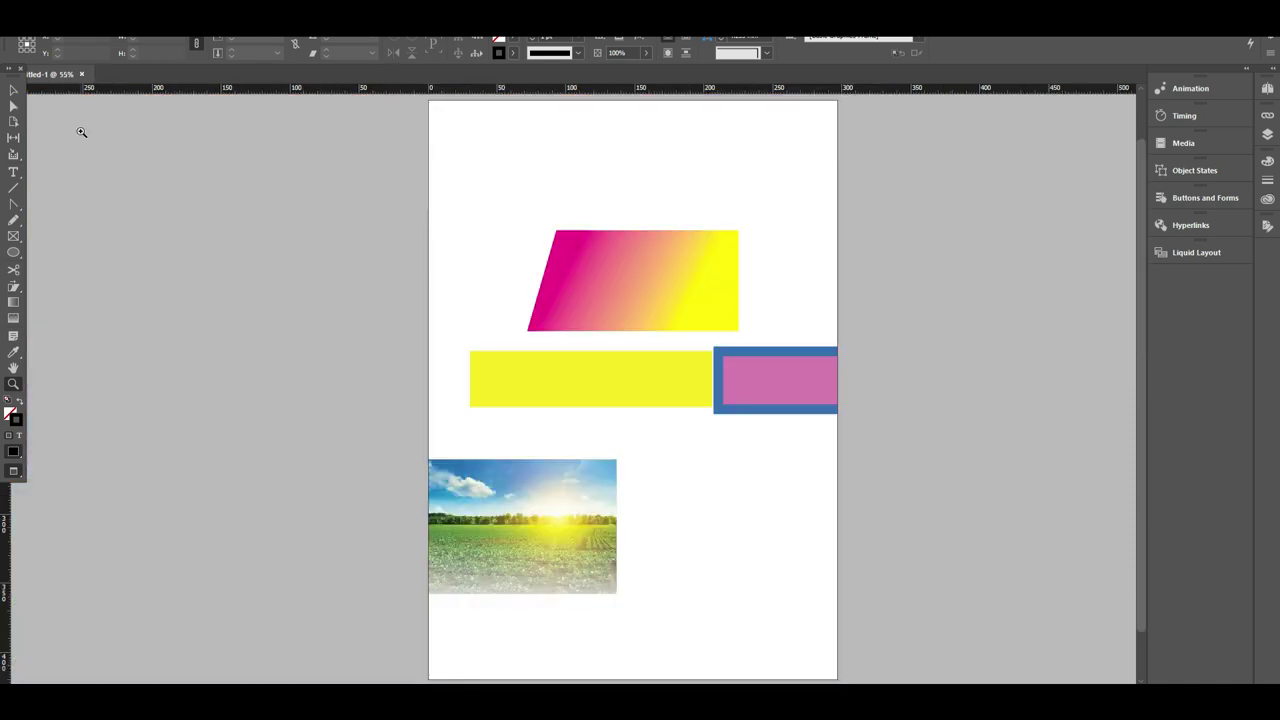
# Step: Select all the frames and the image together with the Selection tool and clear the selection
pyautogui.press('v')
pyautogui.moveTo(348, 207); pyautogui.dragTo(882, 603)
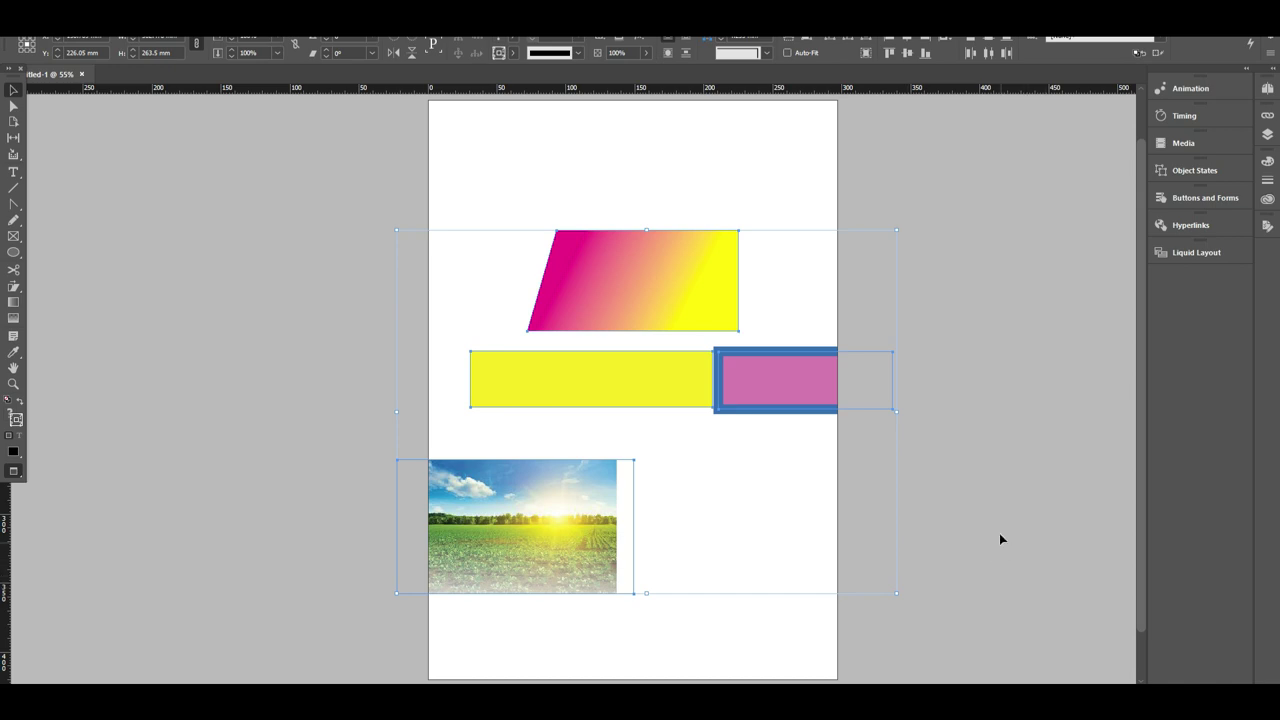
pyautogui.click(978, 485)
pyautogui.scroll(2, 944, 505)
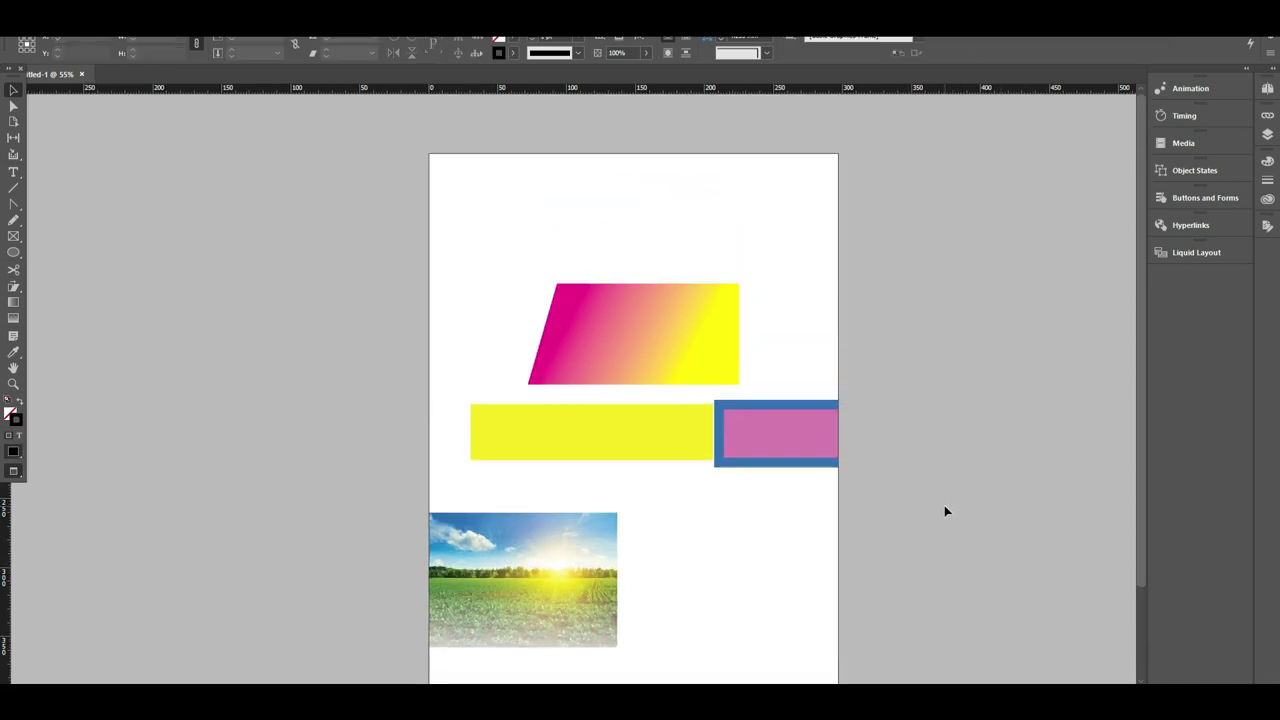